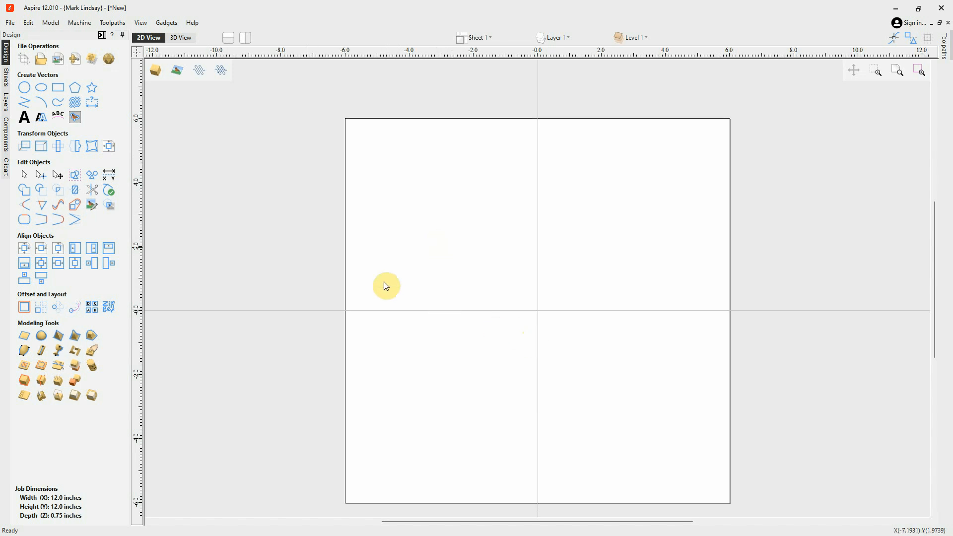
Draw a single straight line rising gently across the sheet's upper half, spanning about 6.6 inches in X and 1 inch in Y
click(24, 105)
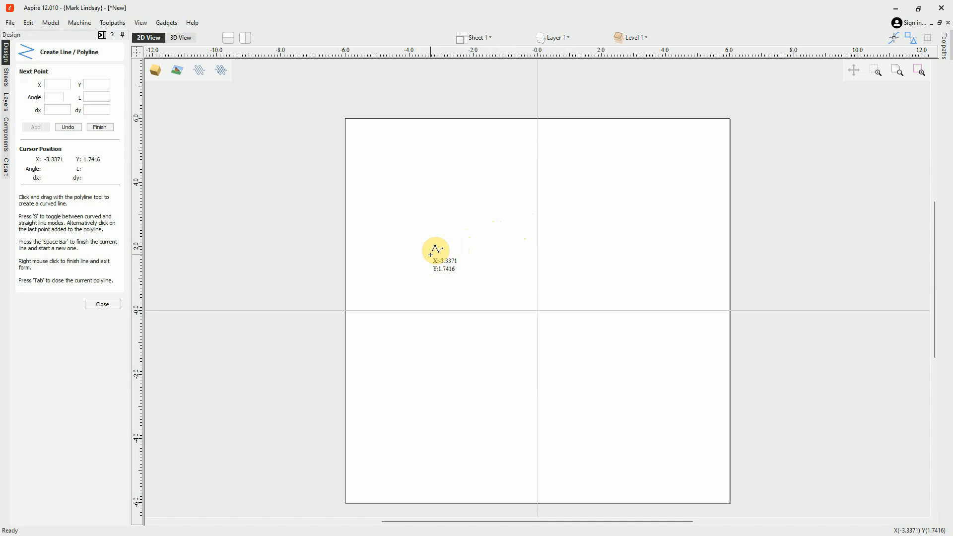
click(431, 255)
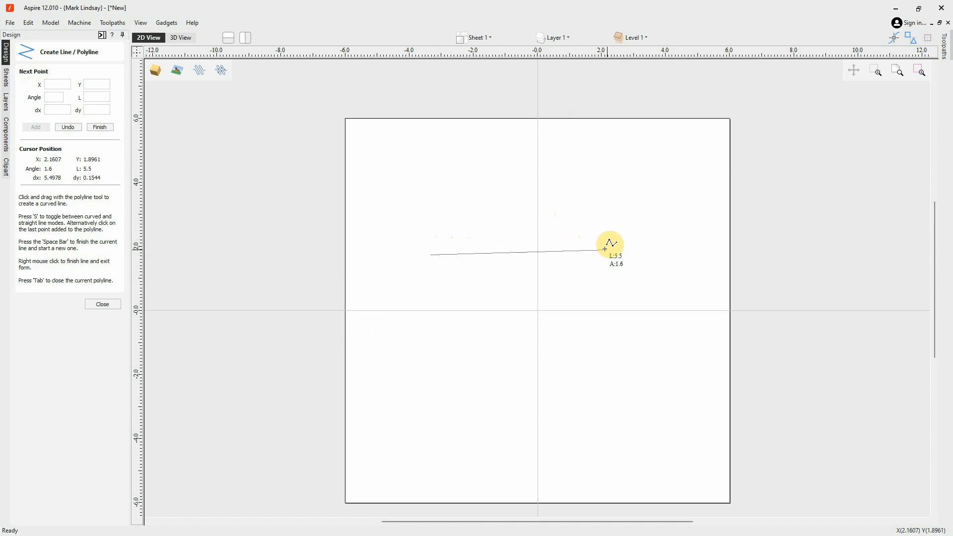
click(642, 225)
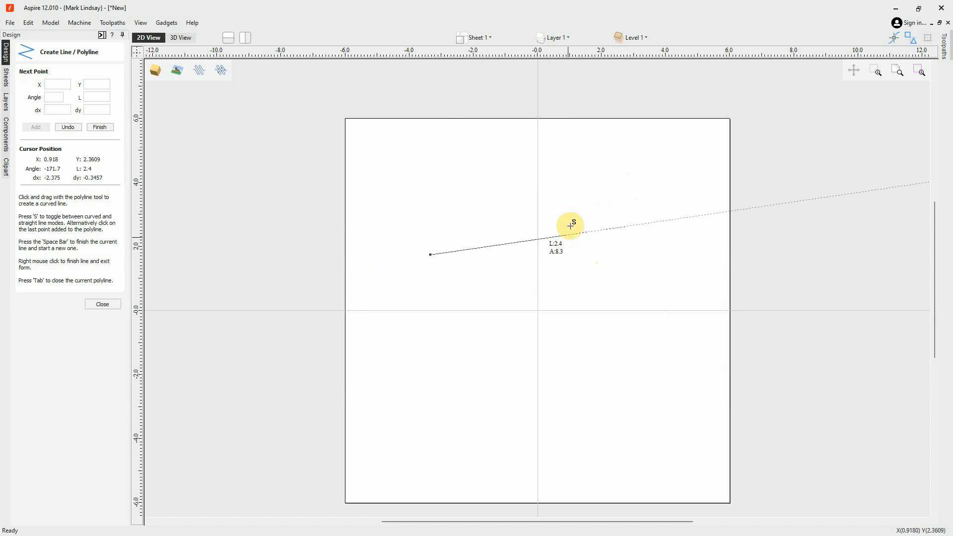
click(643, 224)
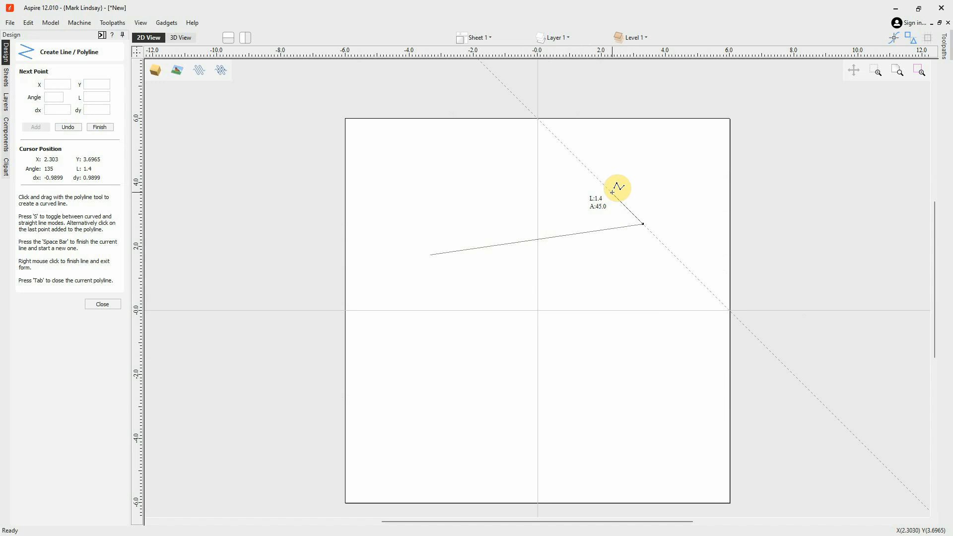
key(space)
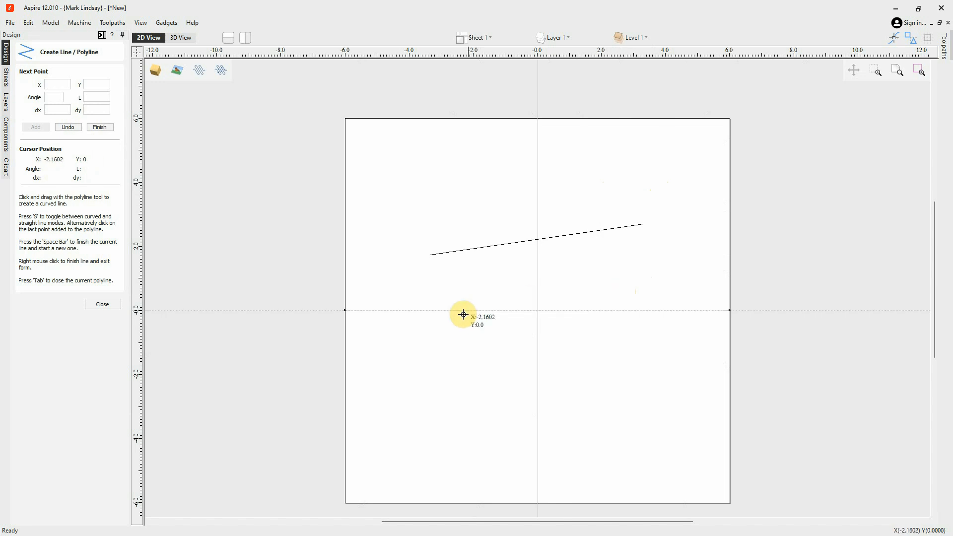
click(103, 304)
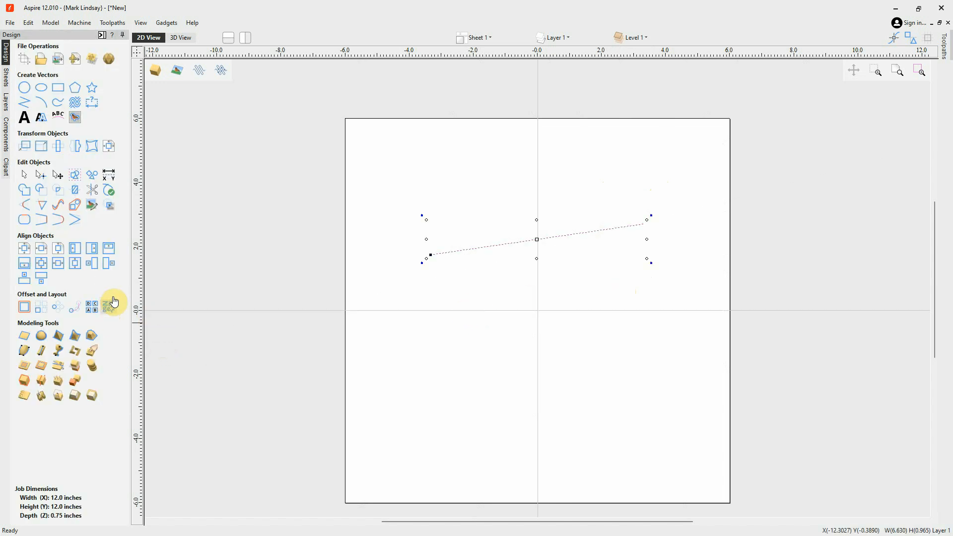
Examine the straight line's nodes in node edit mode, return to normal selection and deselect it
click(566, 288)
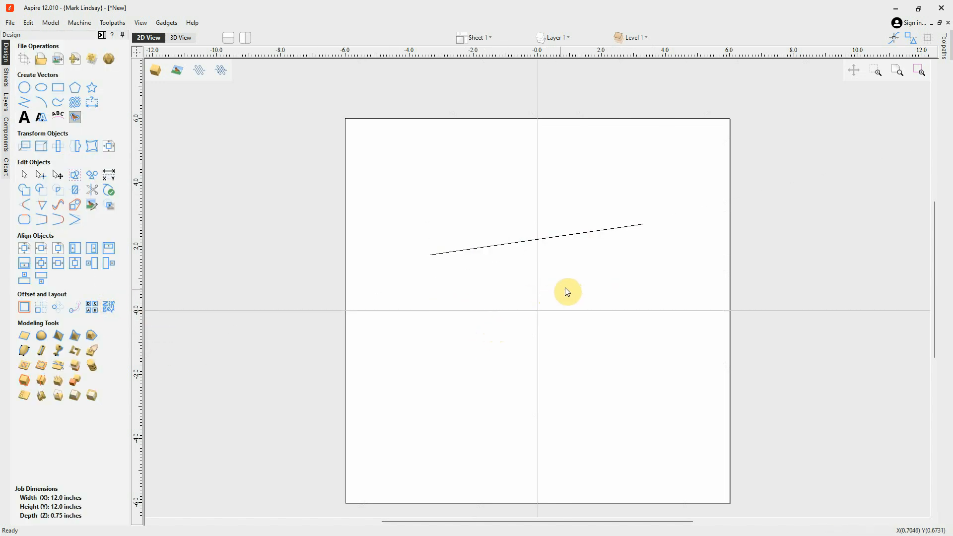
click(549, 257)
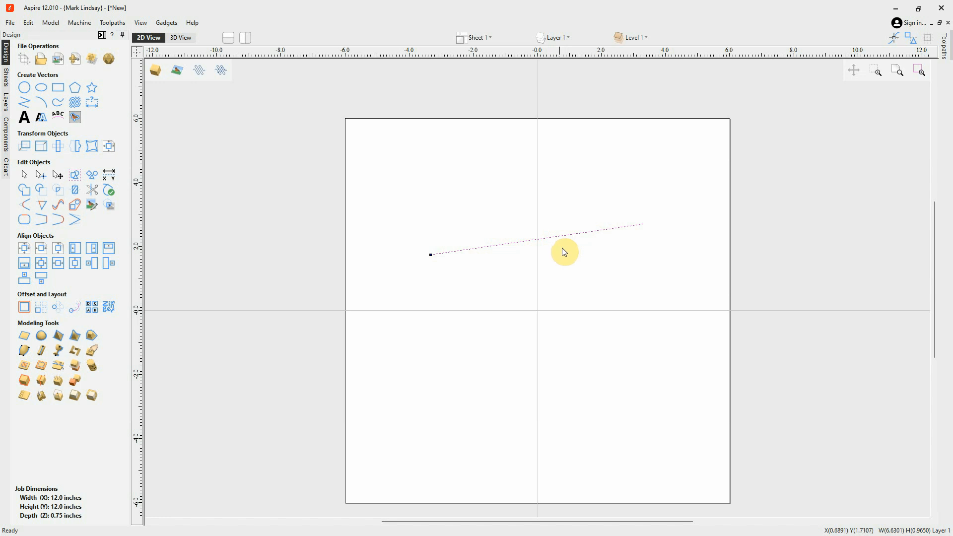
key(n)
key(n)
click(575, 267)
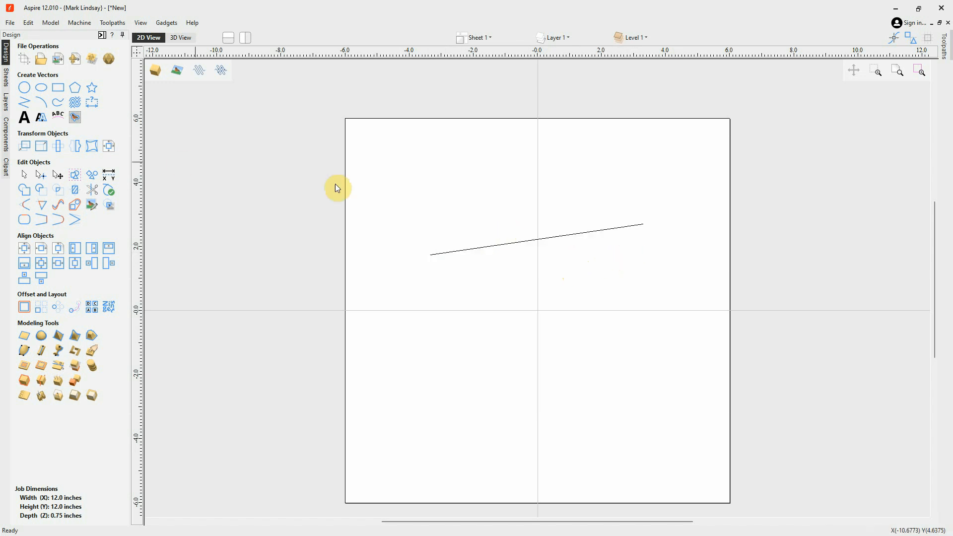
Draw an open three-segment polyline below the straight line, about 7.5 inches wide and 3.1 inches high
click(23, 103)
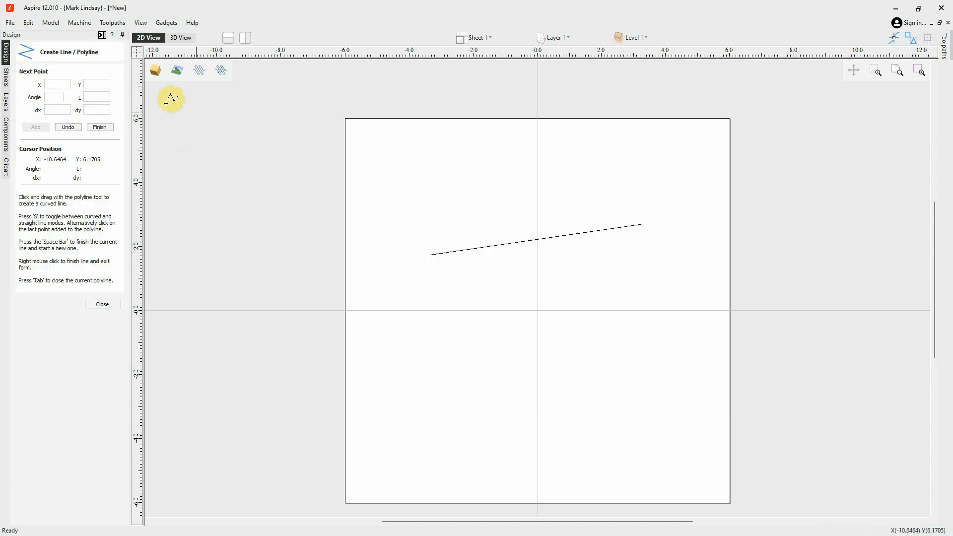
click(408, 298)
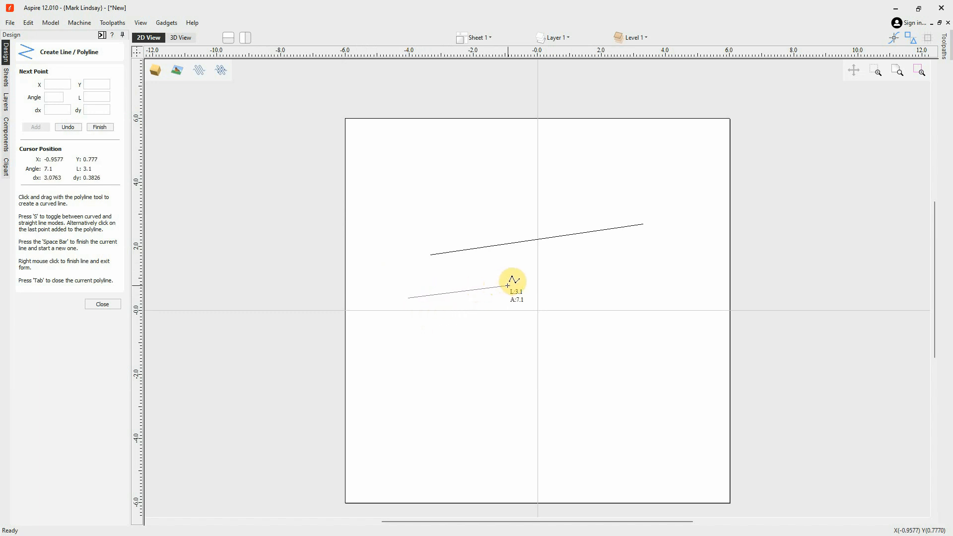
click(617, 261)
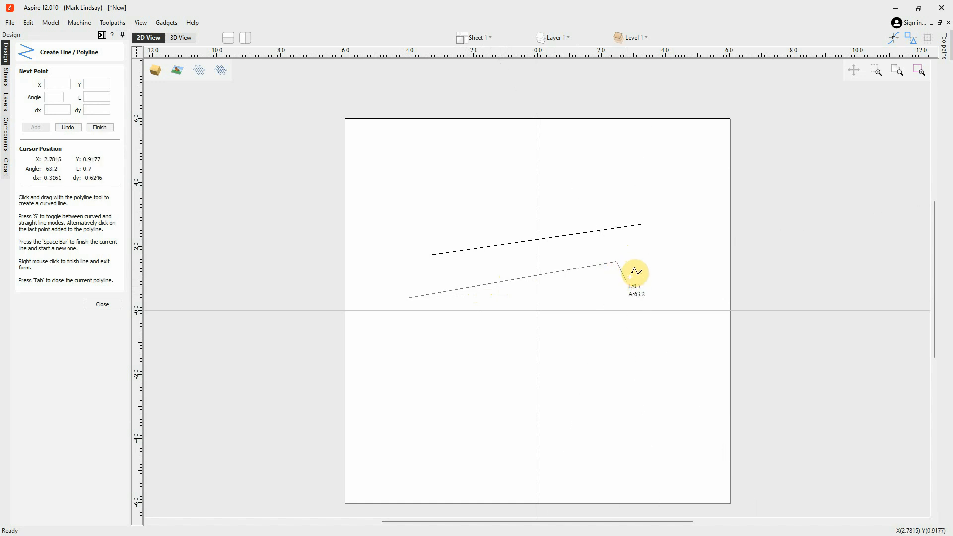
click(649, 304)
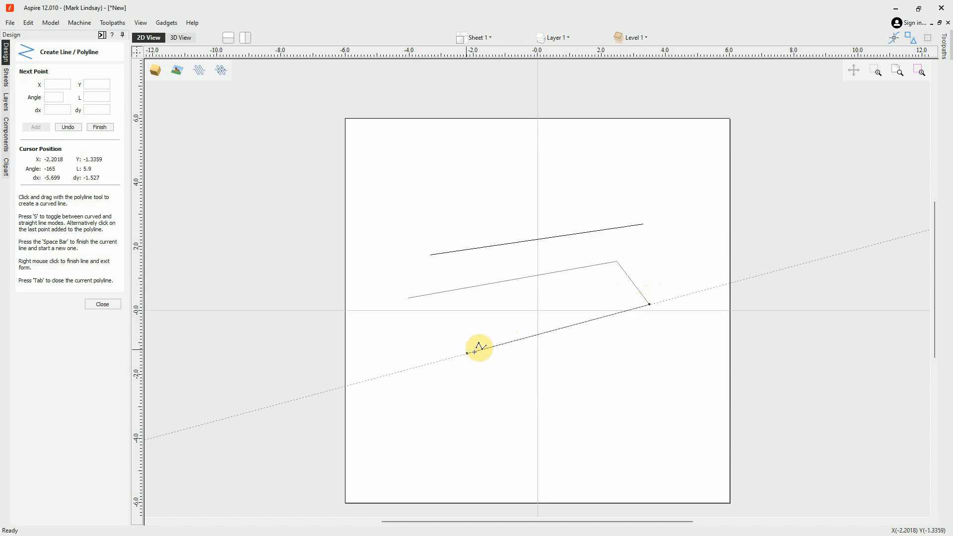
click(439, 358)
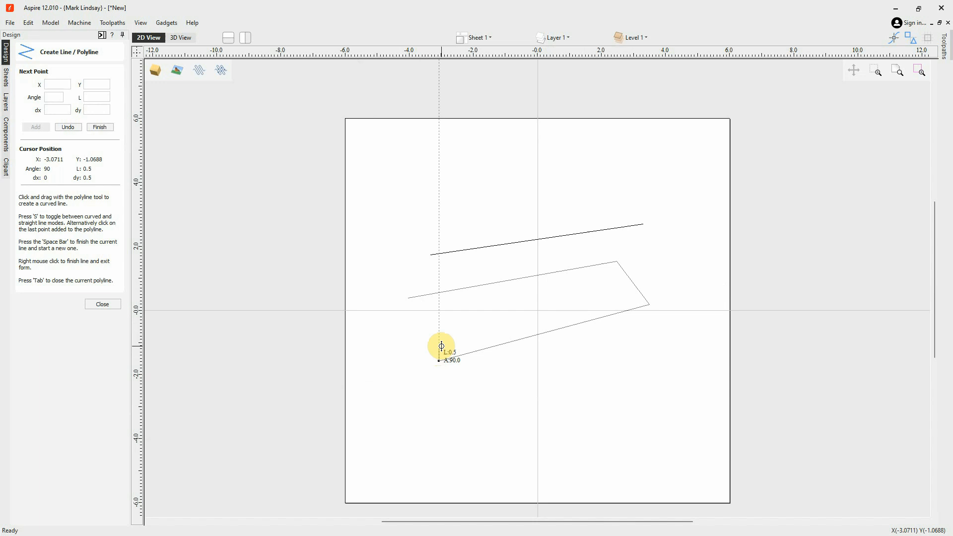
key(space)
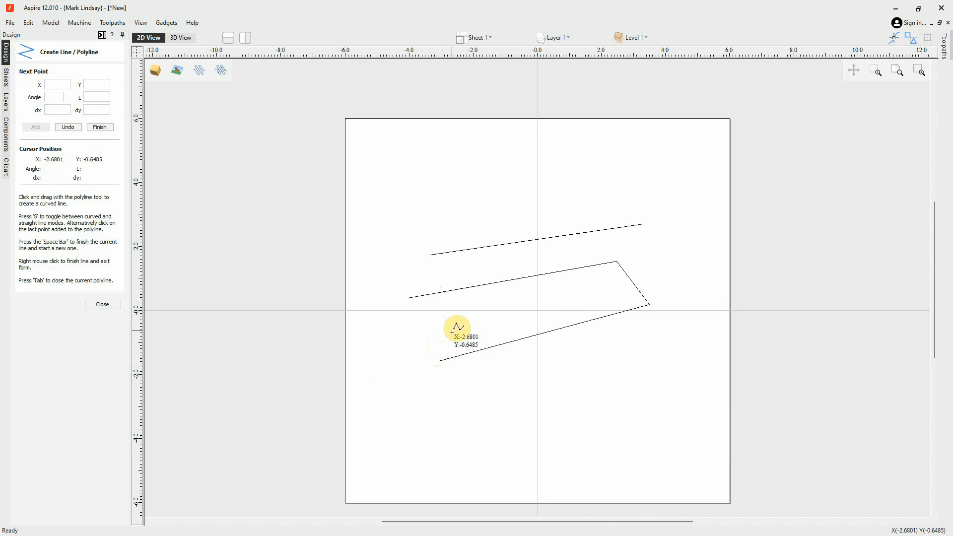
click(103, 304)
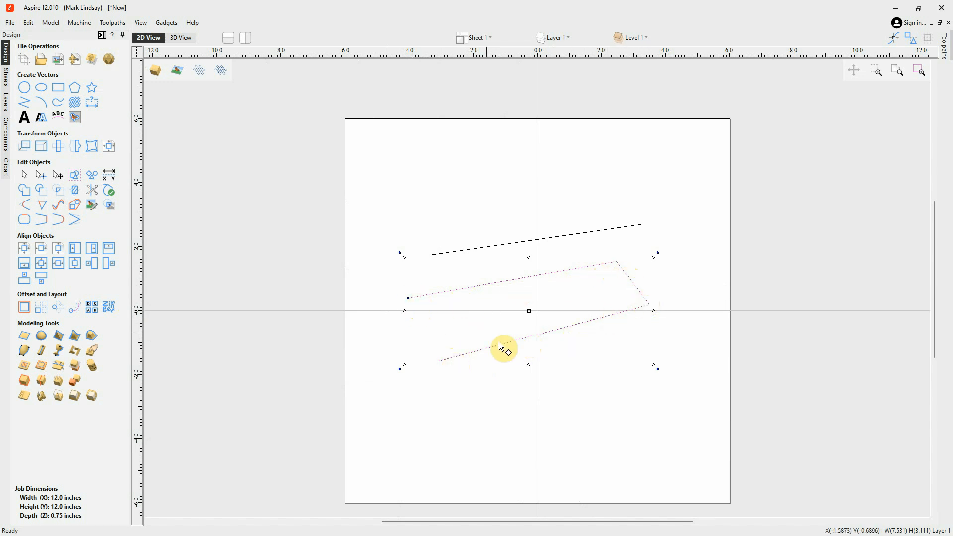
Compare the nodes of the three-segment polyline and the straight line in node edit mode, then leave that mode
key(n)
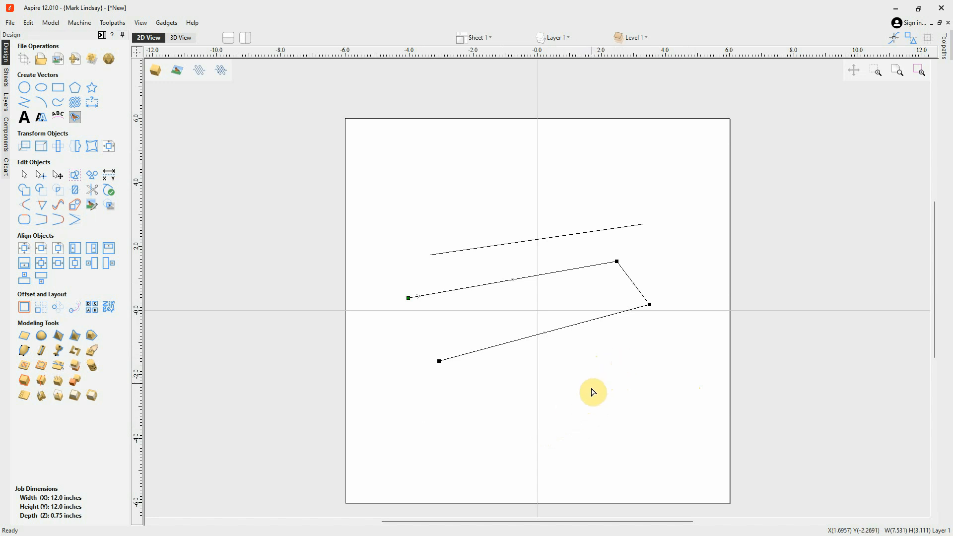
click(548, 240)
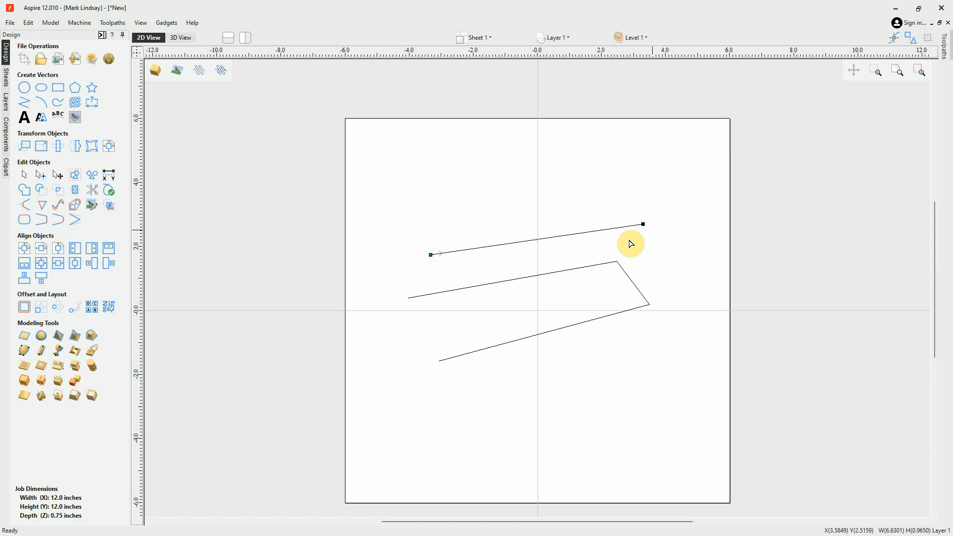
click(550, 273)
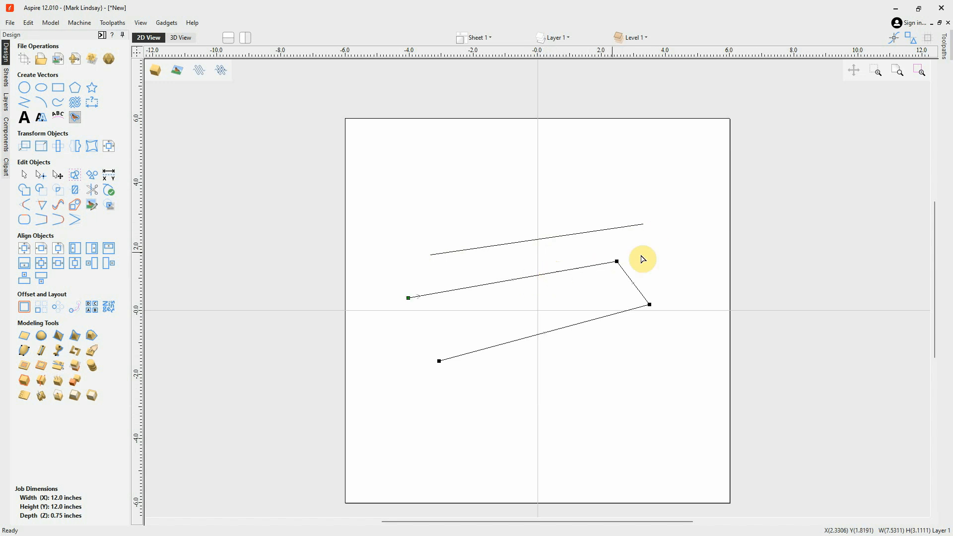
click(410, 298)
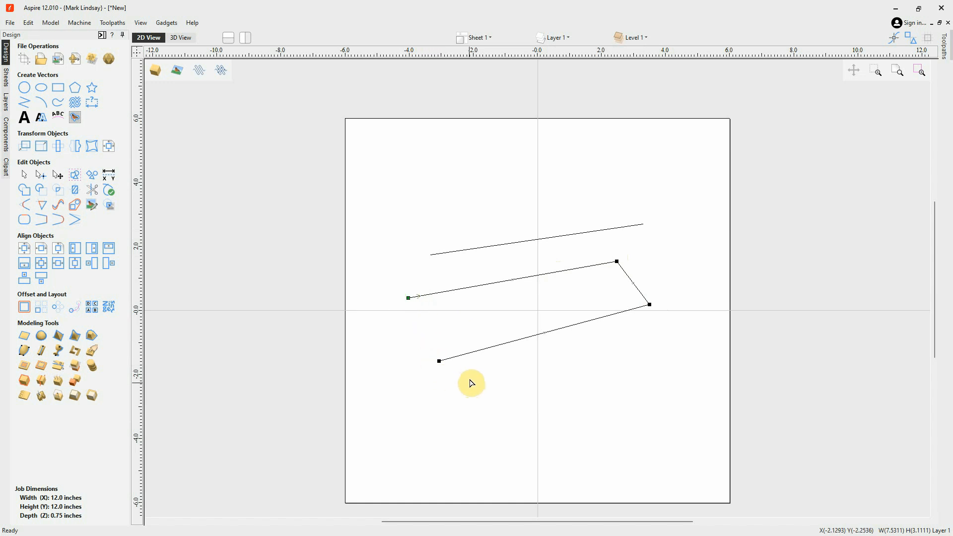
key(n)
right_click(487, 383)
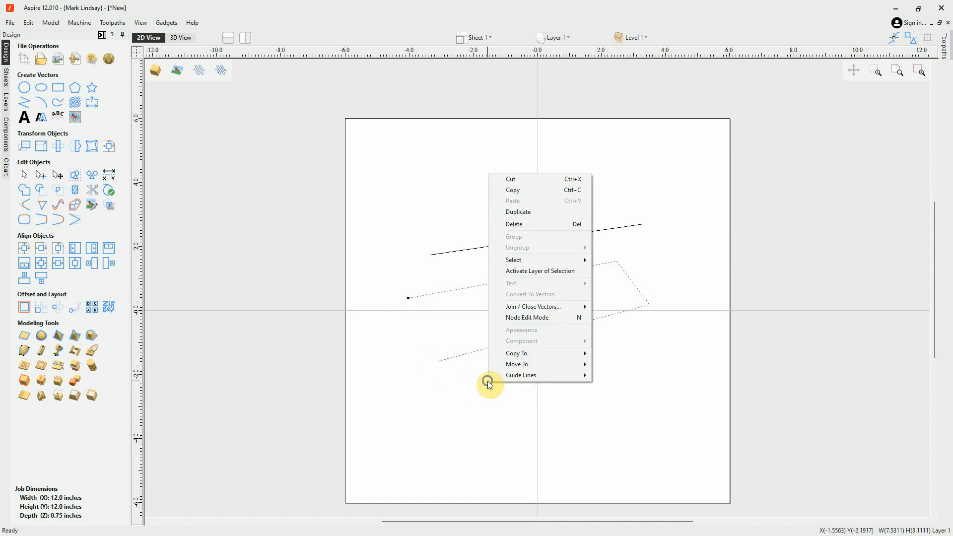
click(489, 385)
Delete both the straight line and the three-segment polyline from the sheet
drag(673, 186, 400, 402)
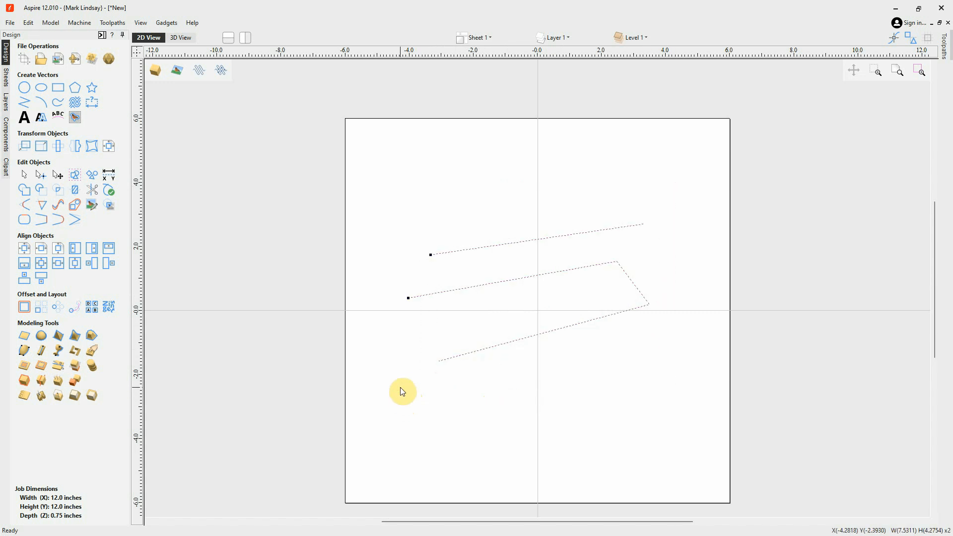
key(Delete)
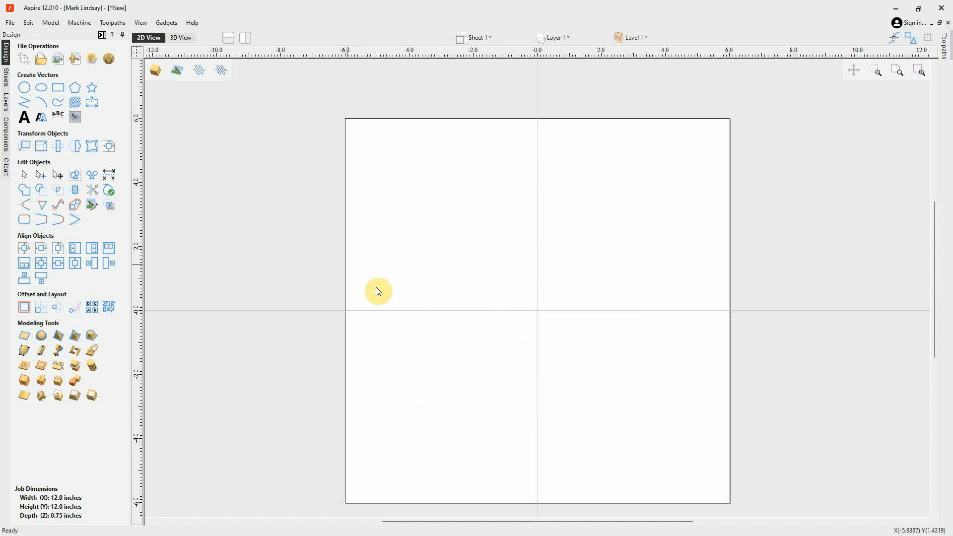
Start a new polyline with its first point at exactly X -2, Y -2
click(21, 105)
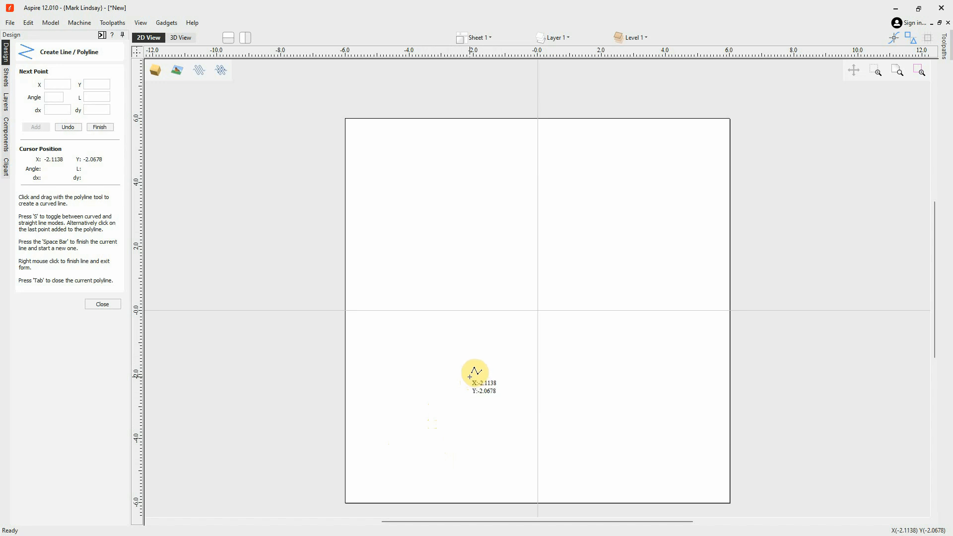
click(60, 83)
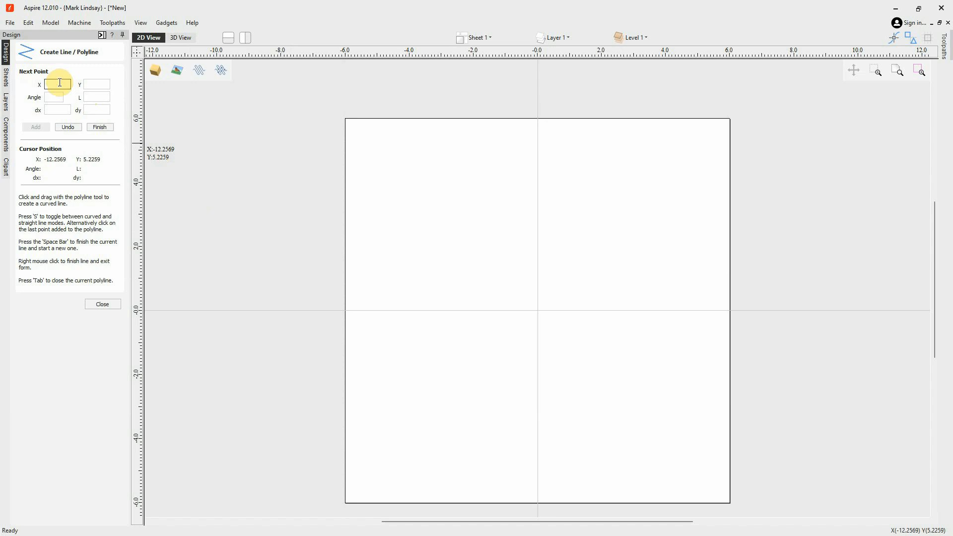
text(-2)
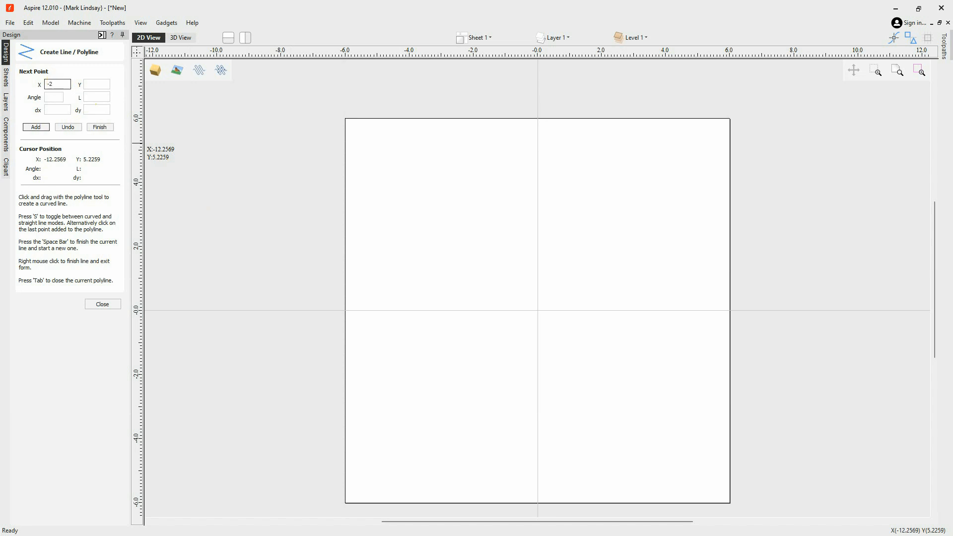
click(94, 83)
text(-2)
click(37, 130)
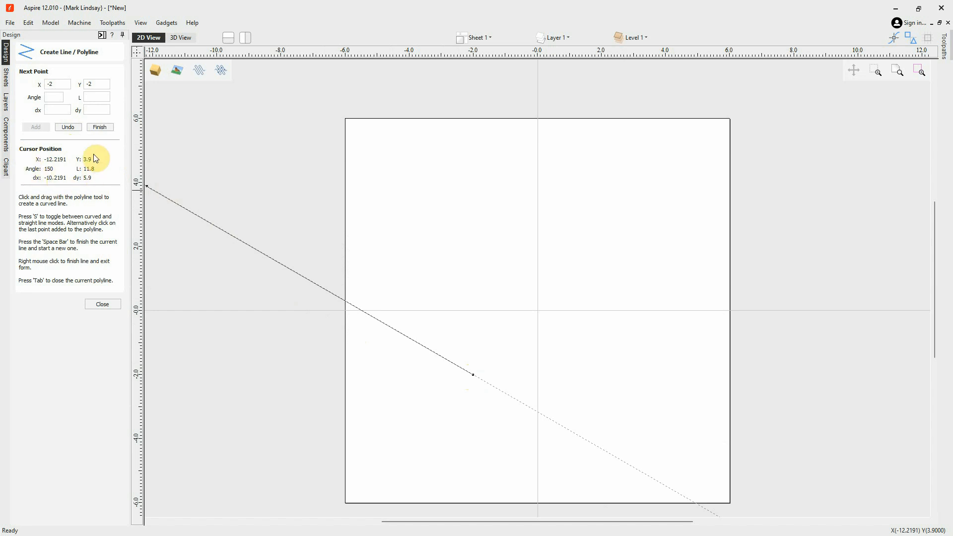
Draw a freehand diagonal segment from the start point to about X 2.3, Y 2.8, finish the line and undo it
click(471, 374)
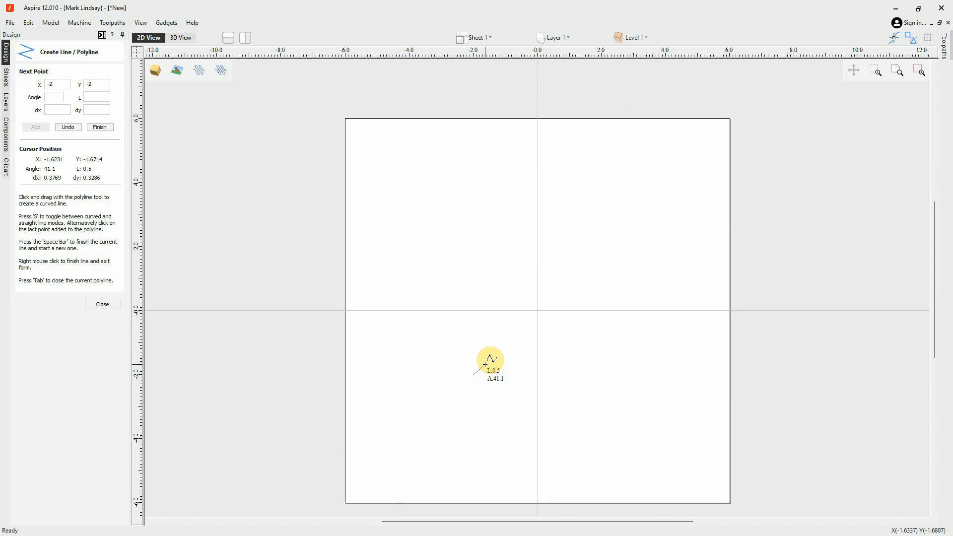
click(611, 222)
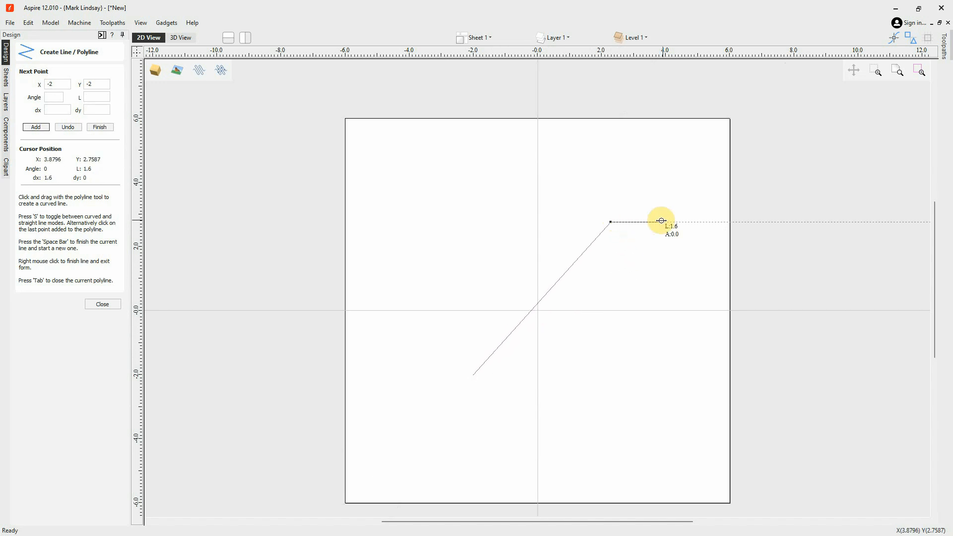
key(space)
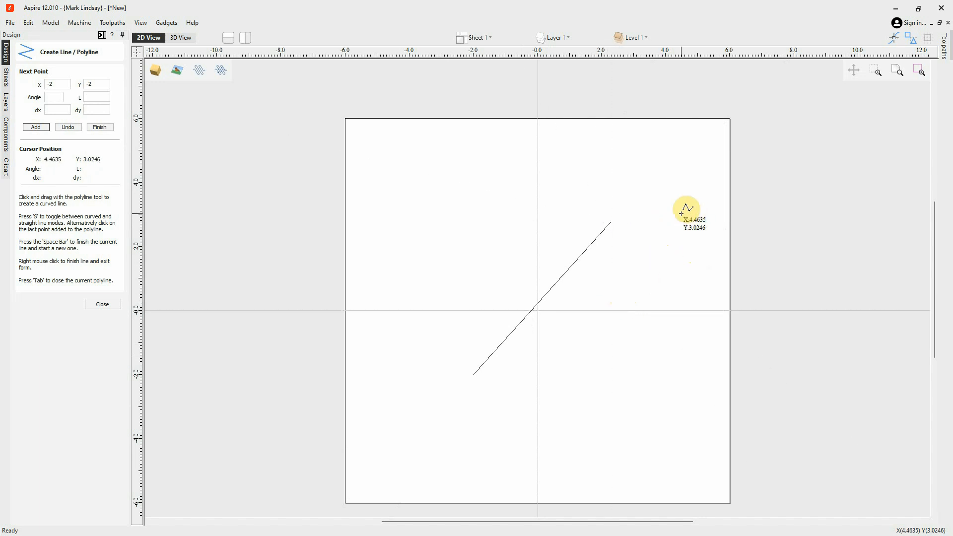
key(ctrl+z)
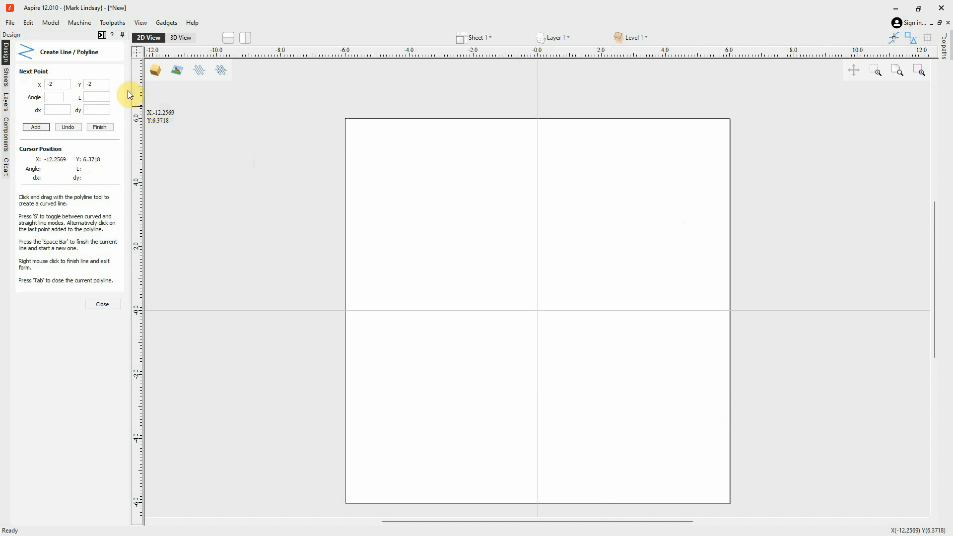
Add the polyline's start point again at X -2, Y -2
click(100, 84)
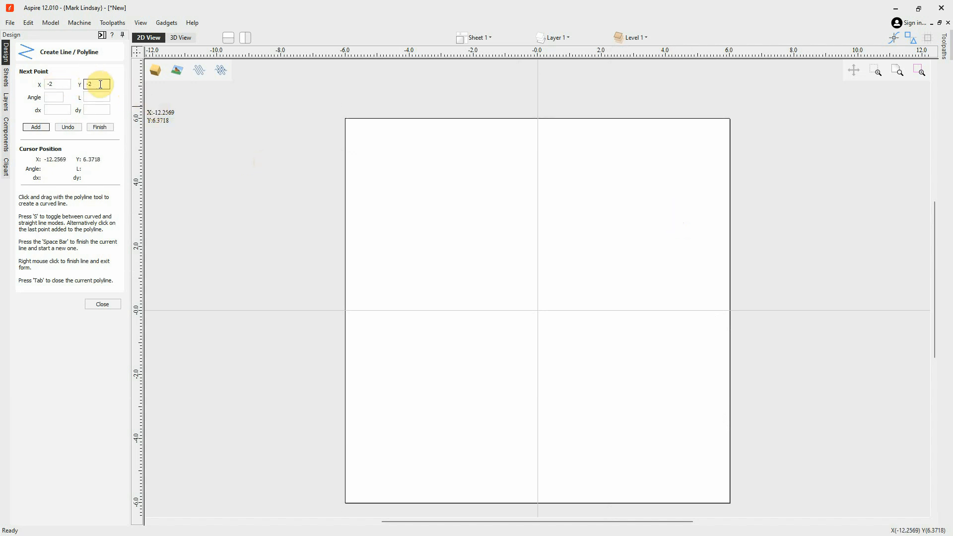
click(38, 127)
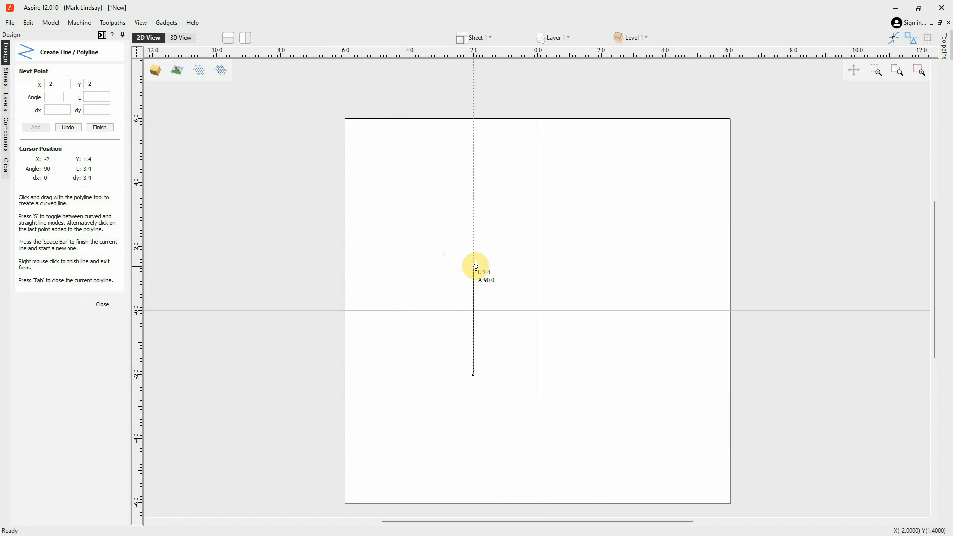
click(474, 266)
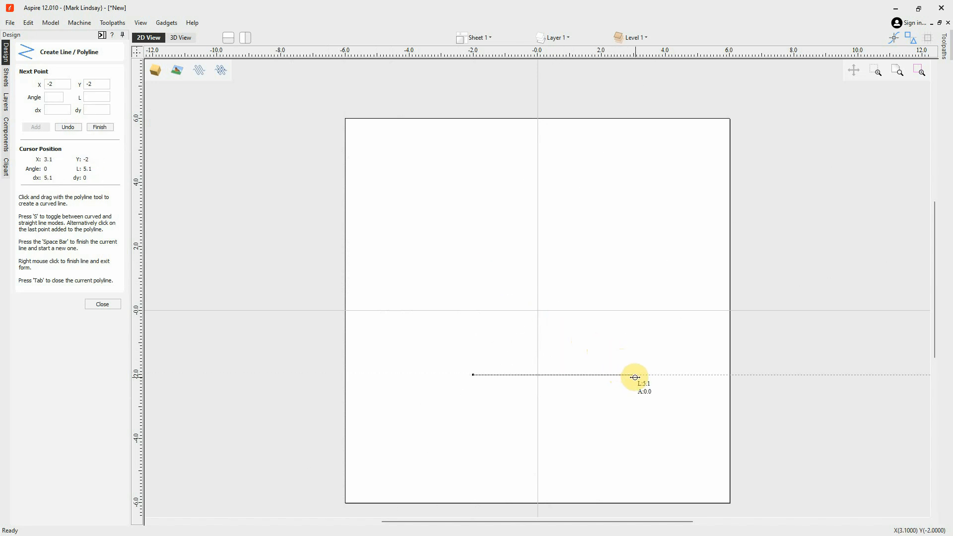
Add the polyline's second point at exactly X 2, Y -2 and finish the line
click(49, 83)
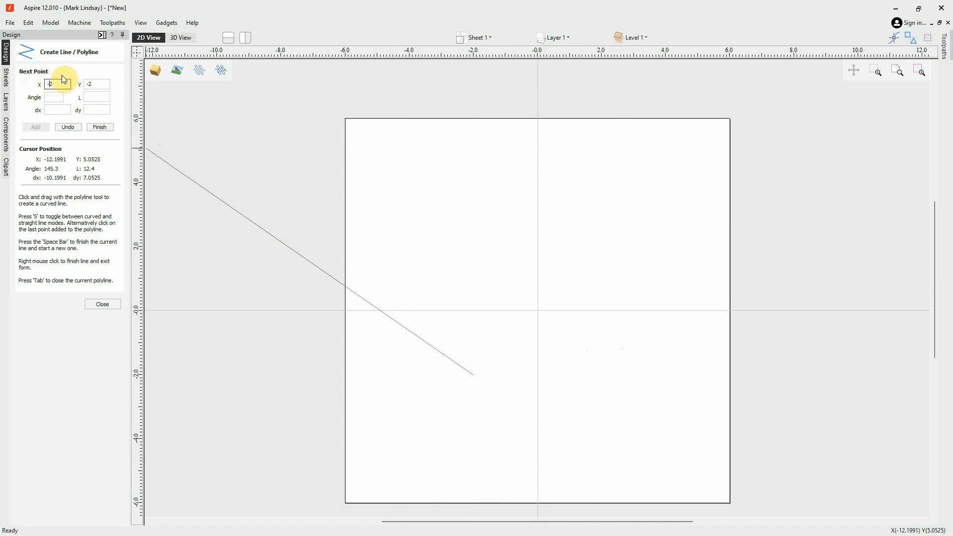
key(BackSpace)
click(95, 83)
click(36, 126)
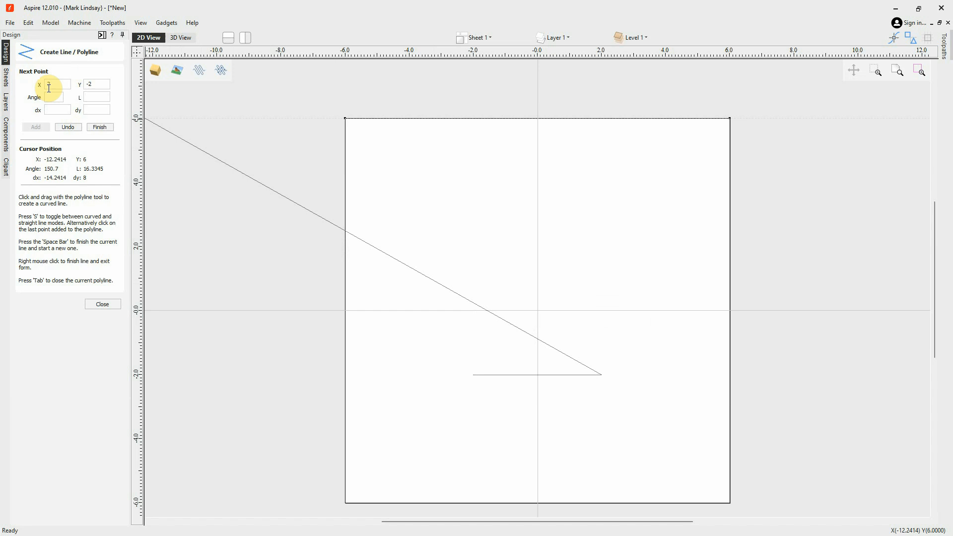
click(100, 125)
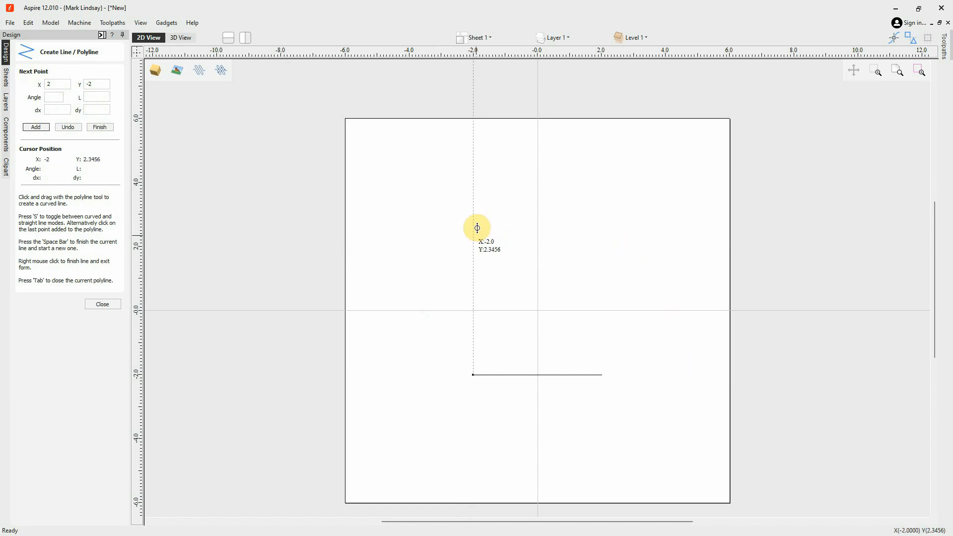
Draw a single freehand sloping line from about X -3.9, Y 2.1 to about X 1.3, Y 3.5 and finish it
click(412, 242)
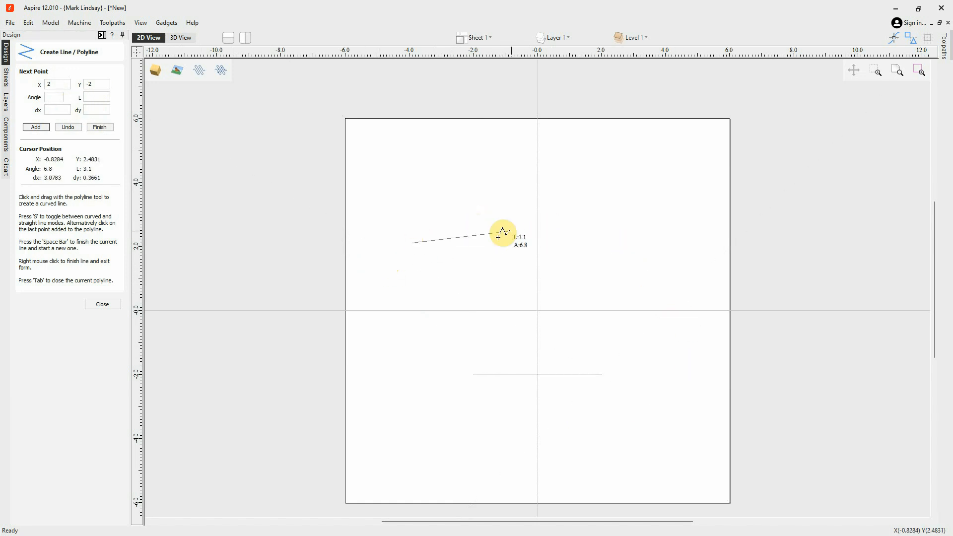
click(579, 199)
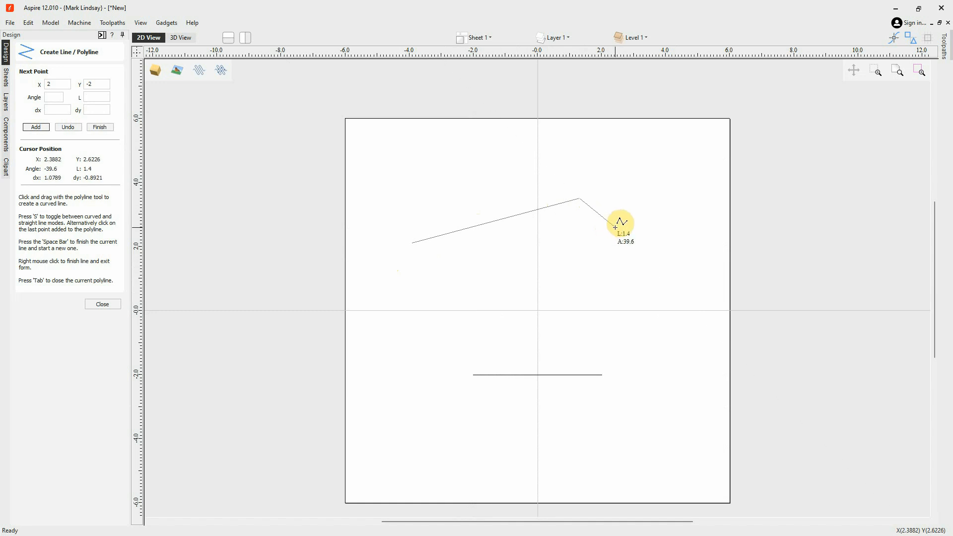
key(space)
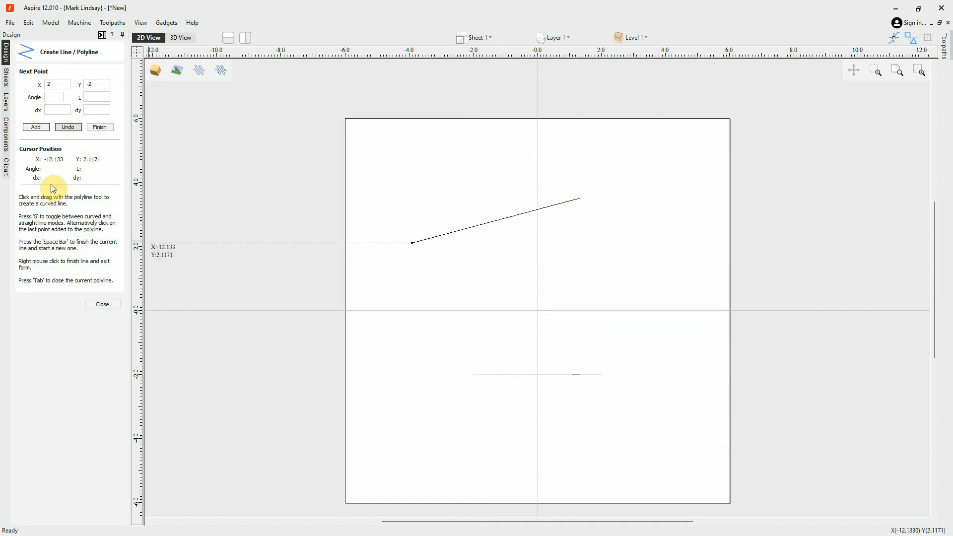
click(98, 127)
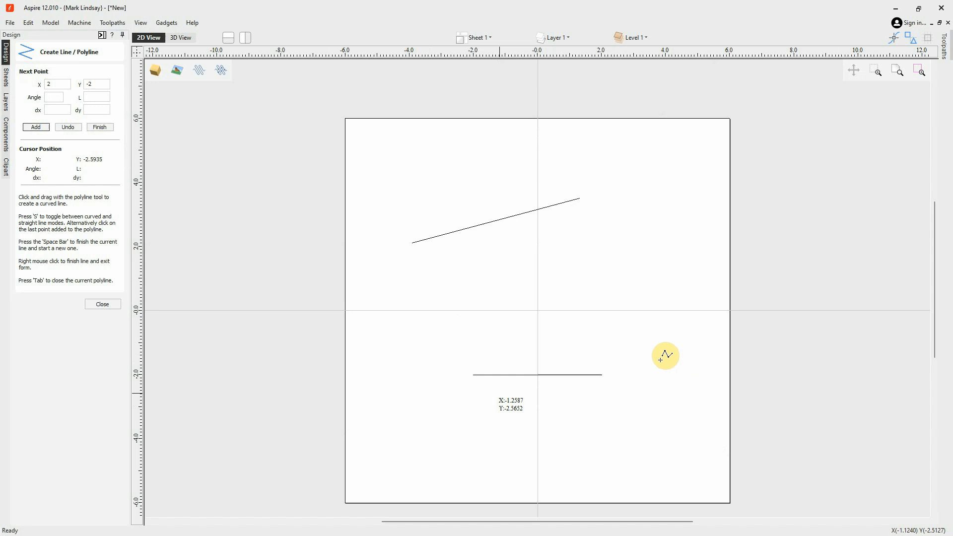
Exit the line tool and delete both the sloping and the horizontal line
click(118, 304)
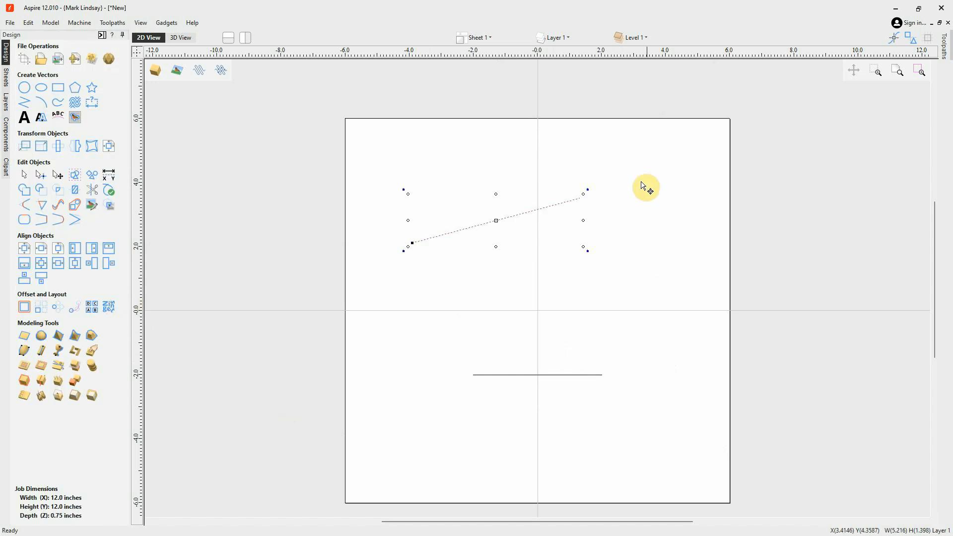
drag(649, 164, 349, 453)
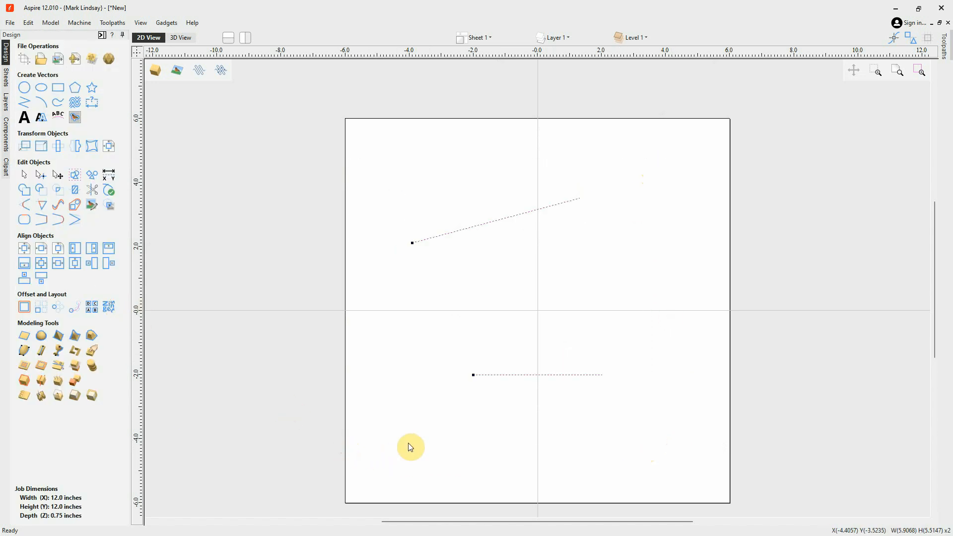
key(Delete)
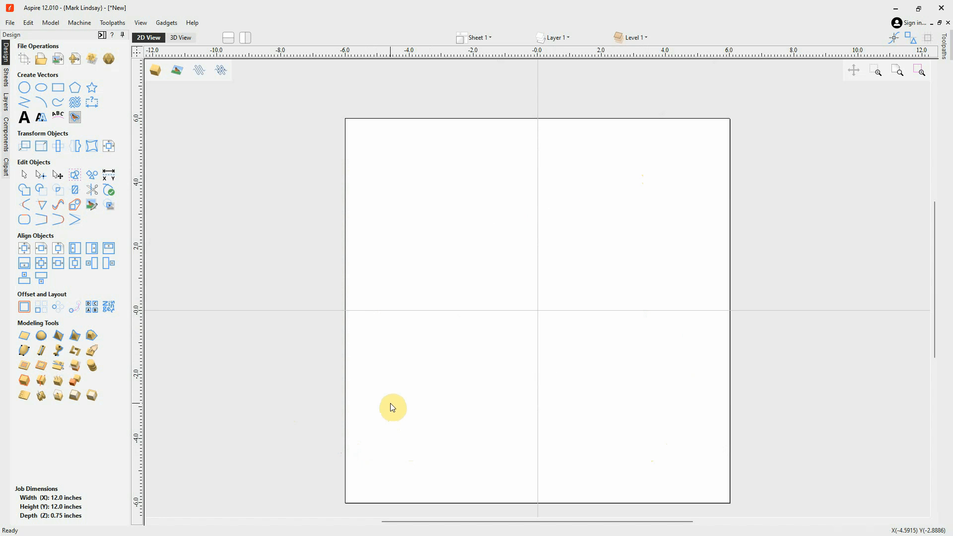
Draw a closed 3 by 2 inch rectangle as a polyline from about X 4, Y 1.5, entering an exact length of 2 for its first vertical side
click(30, 109)
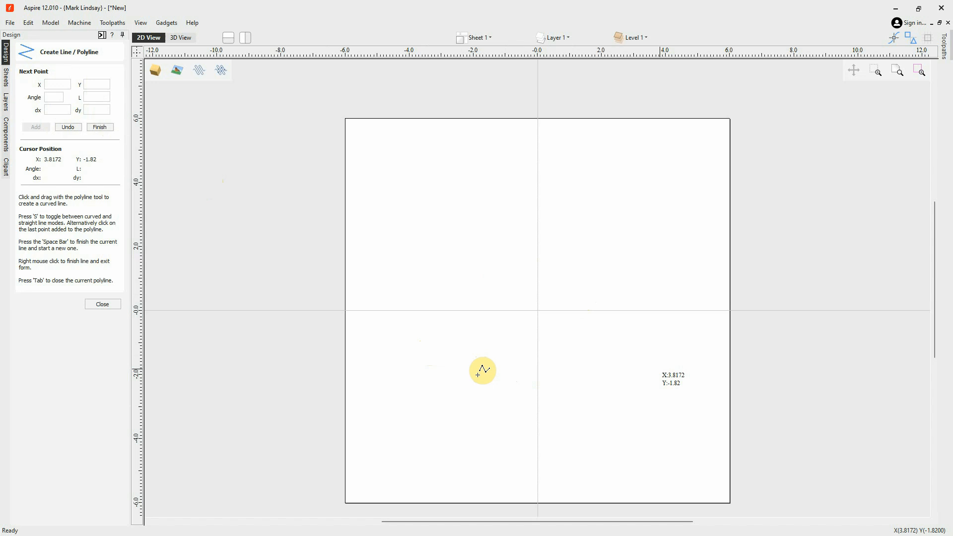
click(667, 263)
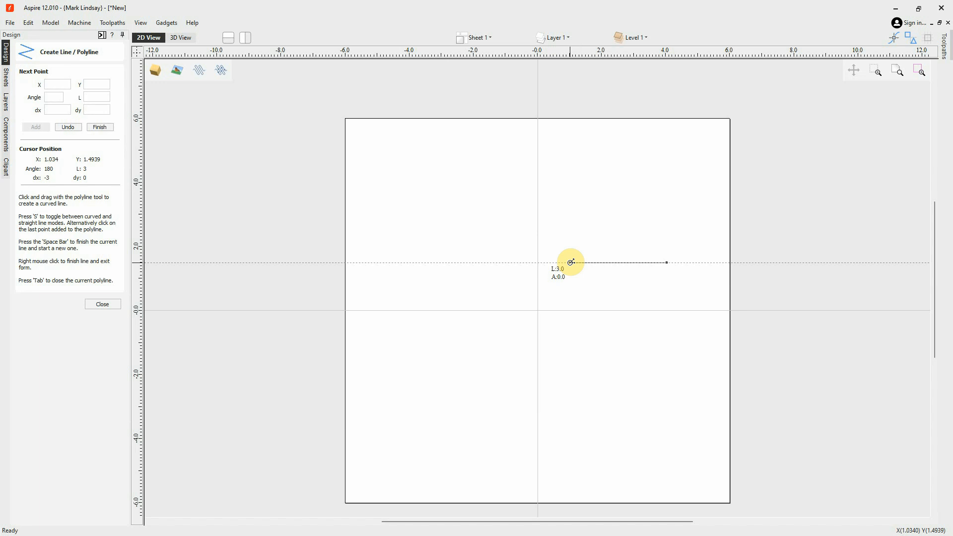
click(571, 262)
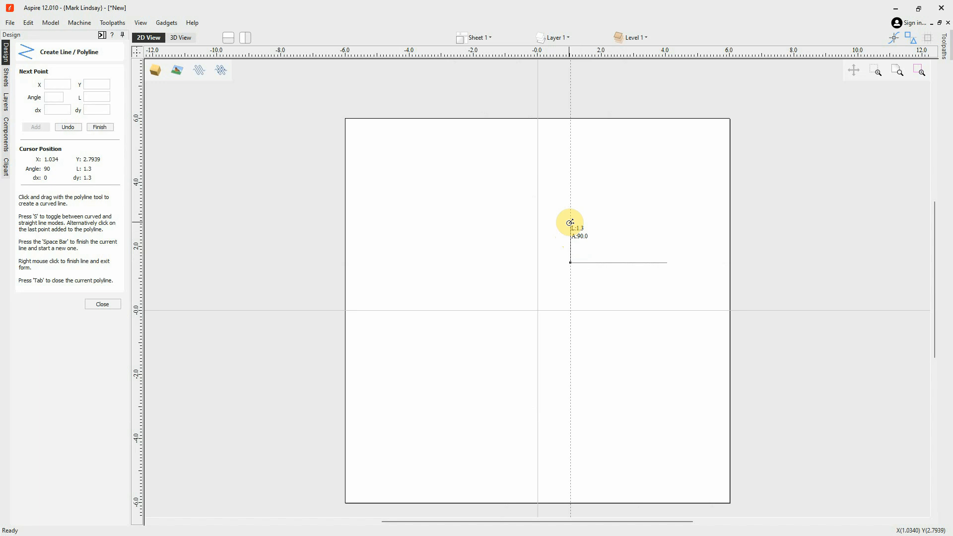
text(2)
key(Return)
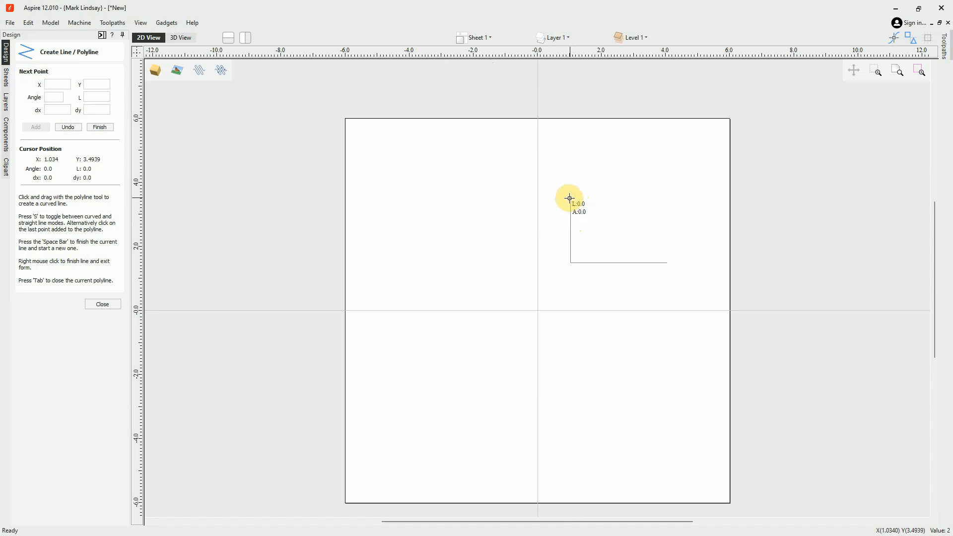
click(569, 198)
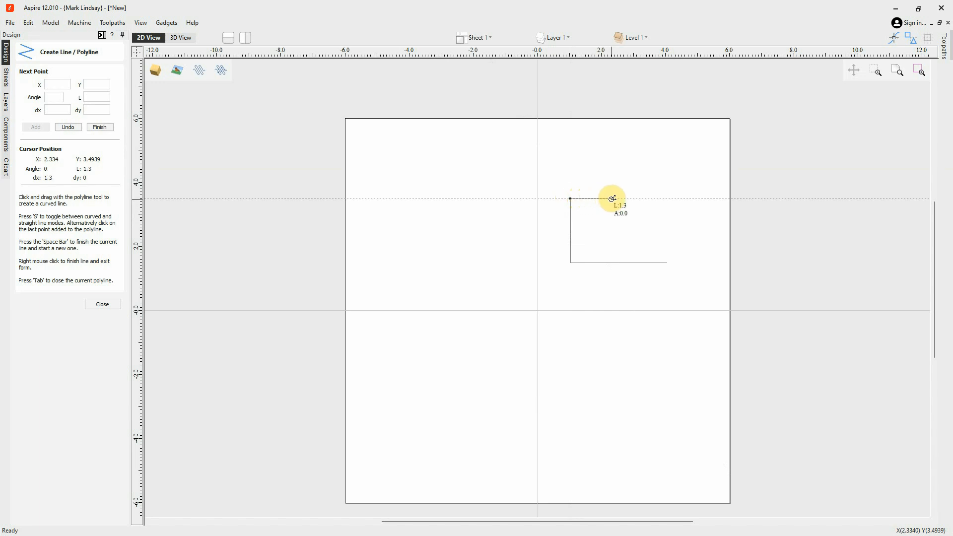
click(668, 198)
click(669, 262)
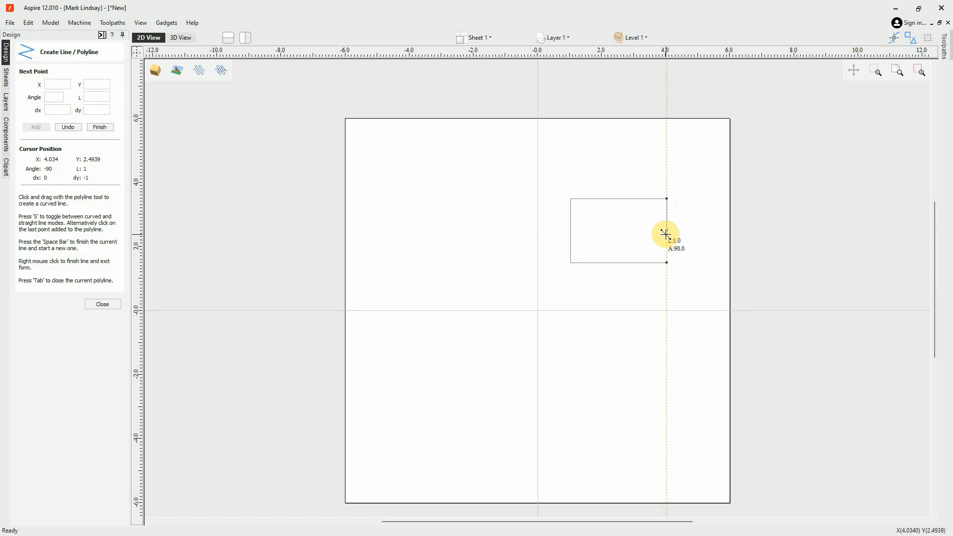
click(666, 263)
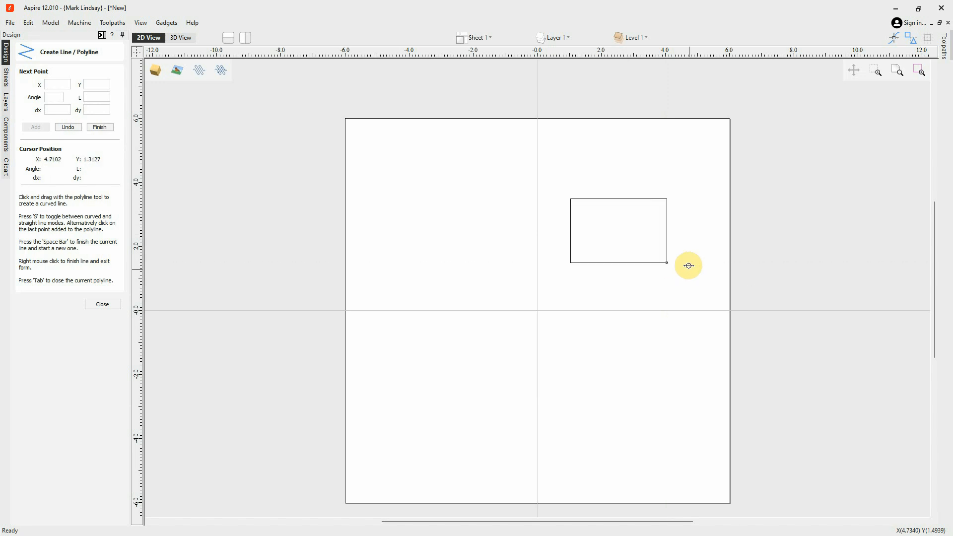
click(105, 303)
Check with Join Vectors whether the rectangle is open or closed, and delete the rectangle
click(571, 322)
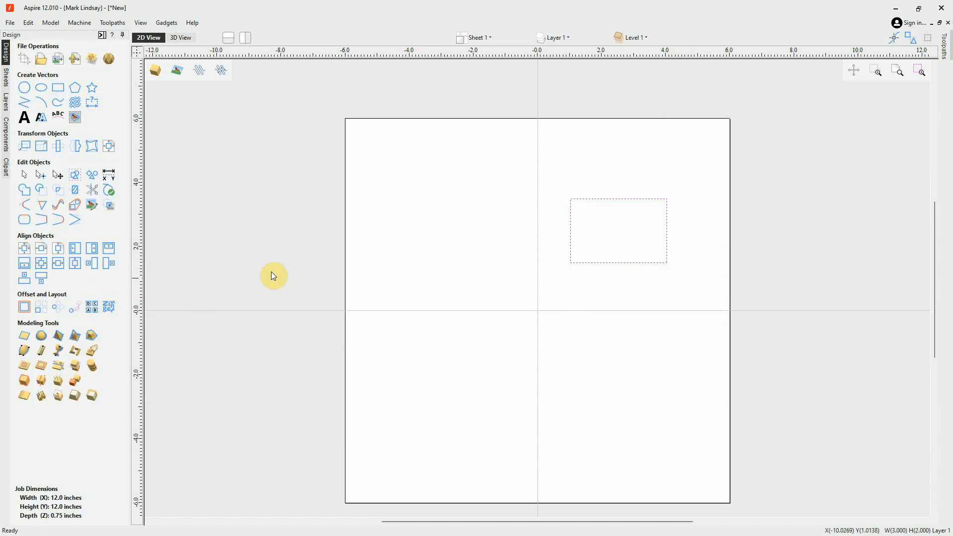
click(23, 221)
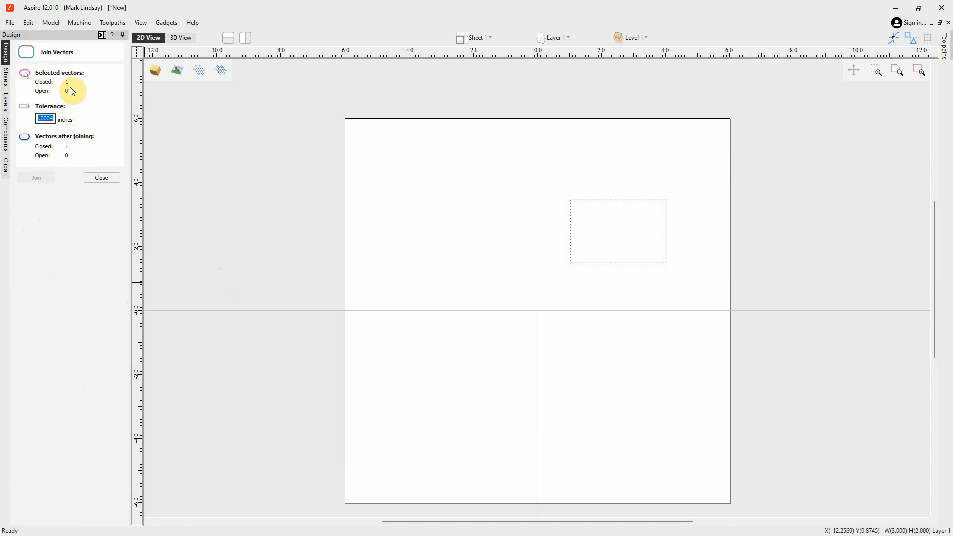
click(107, 180)
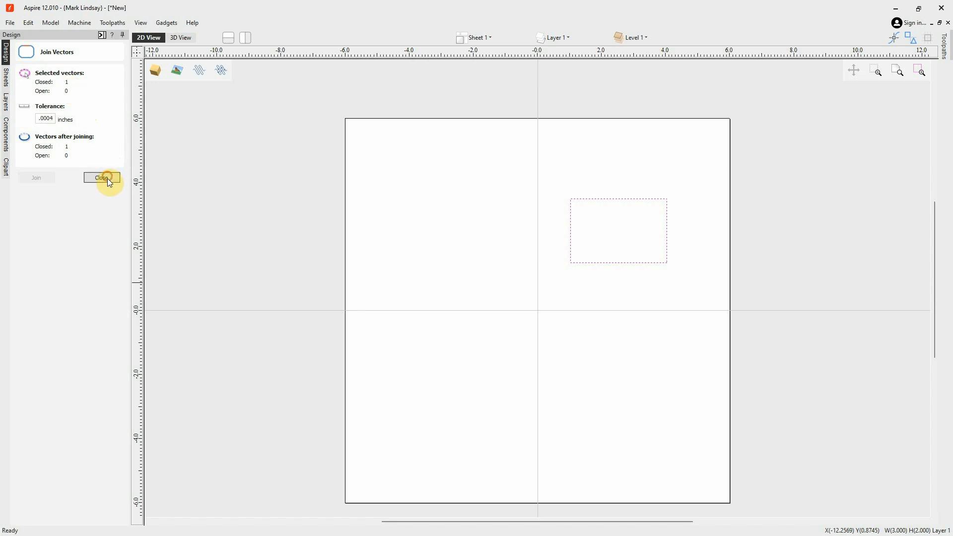
click(639, 318)
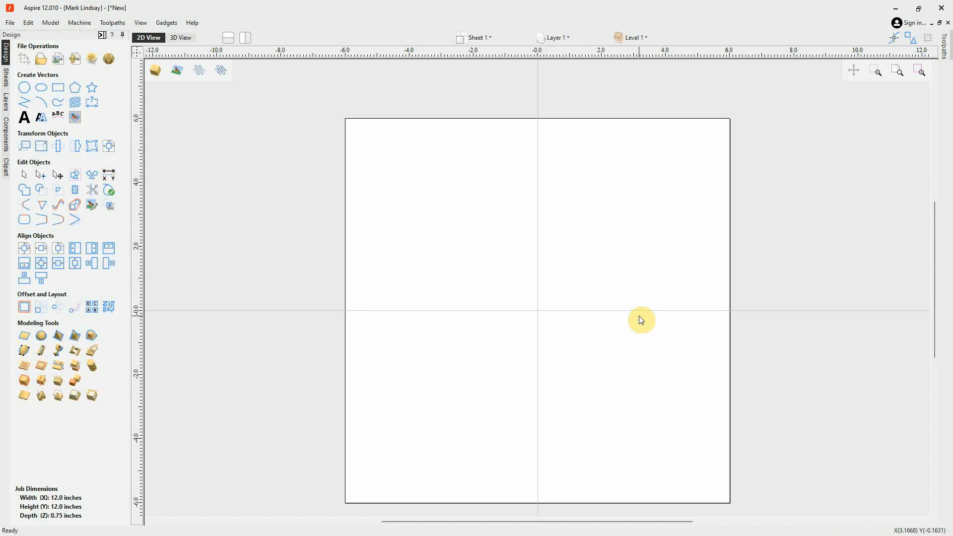
Draw a polyline rectangle about 2.67 by 1.4 inches from about X -2.7, Y 1.9 with three segments, closing its last side automatically
click(25, 103)
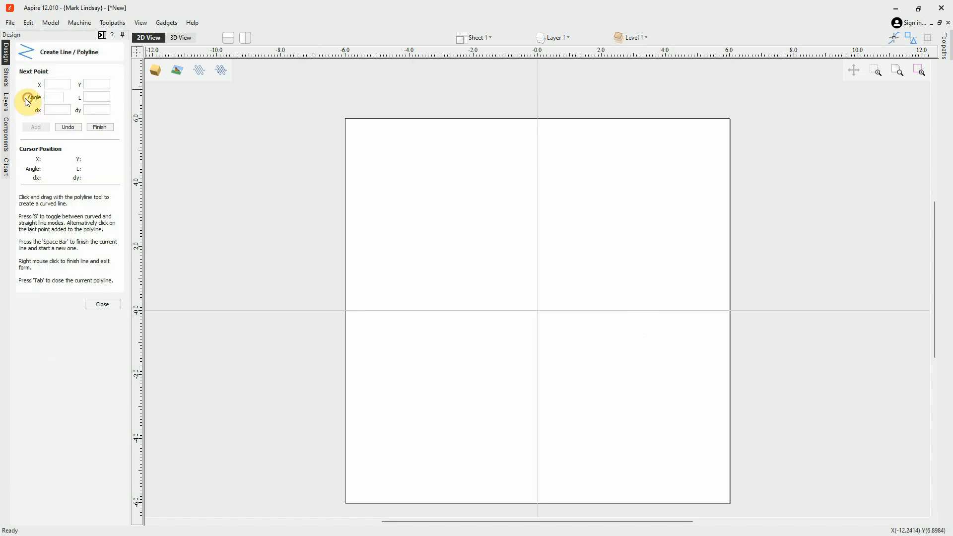
click(452, 252)
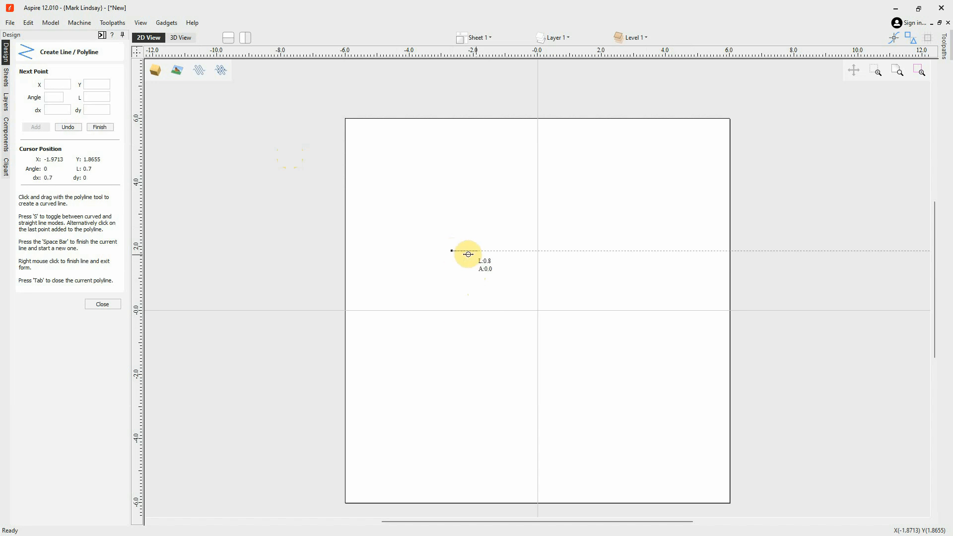
click(538, 253)
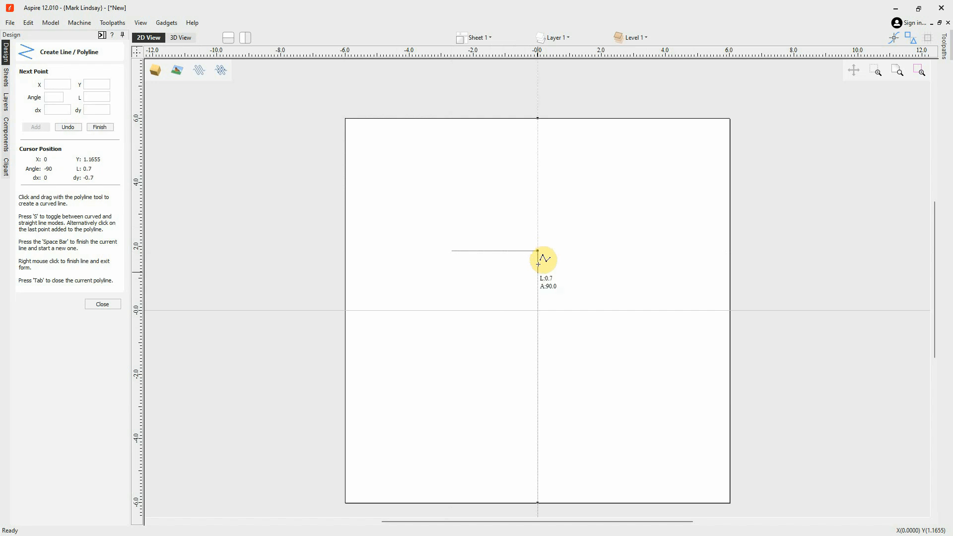
click(538, 295)
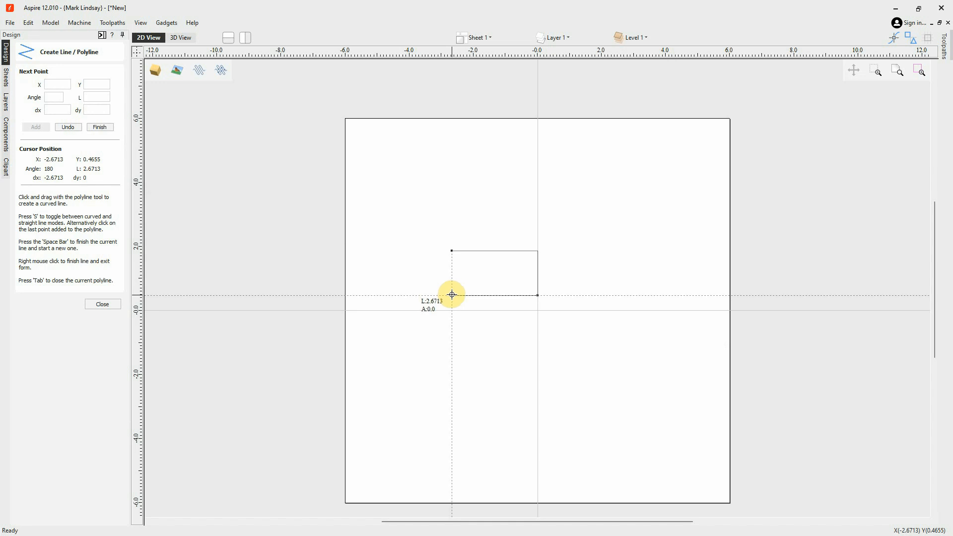
click(452, 295)
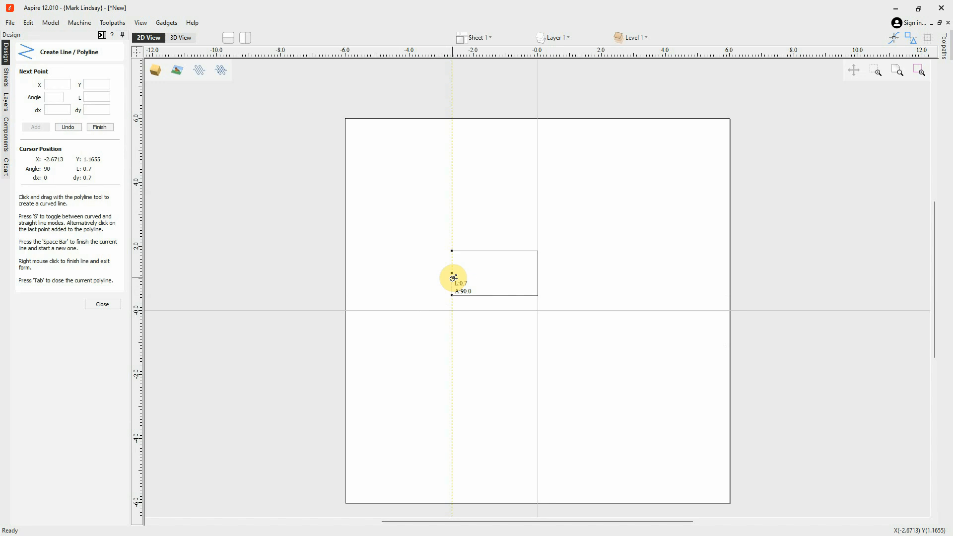
key(Tab)
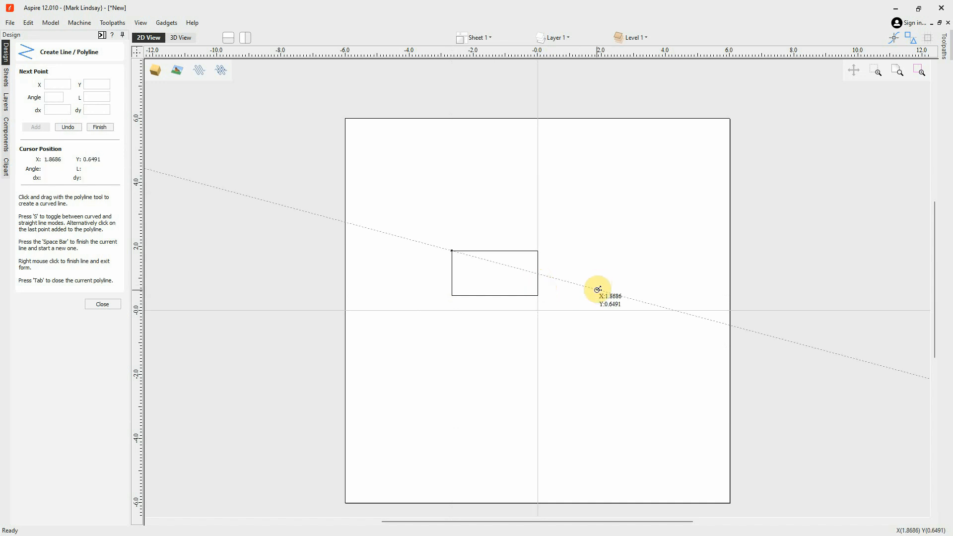
Draw a second polyline rectangle about 2.3 by 1.6 inches above the first, auto-close its last side and exit the line tool
click(469, 160)
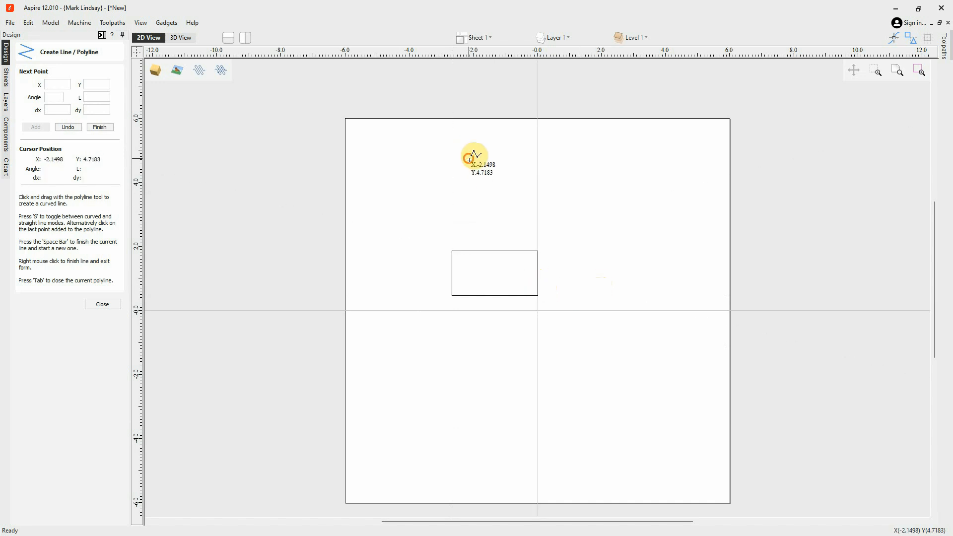
click(469, 210)
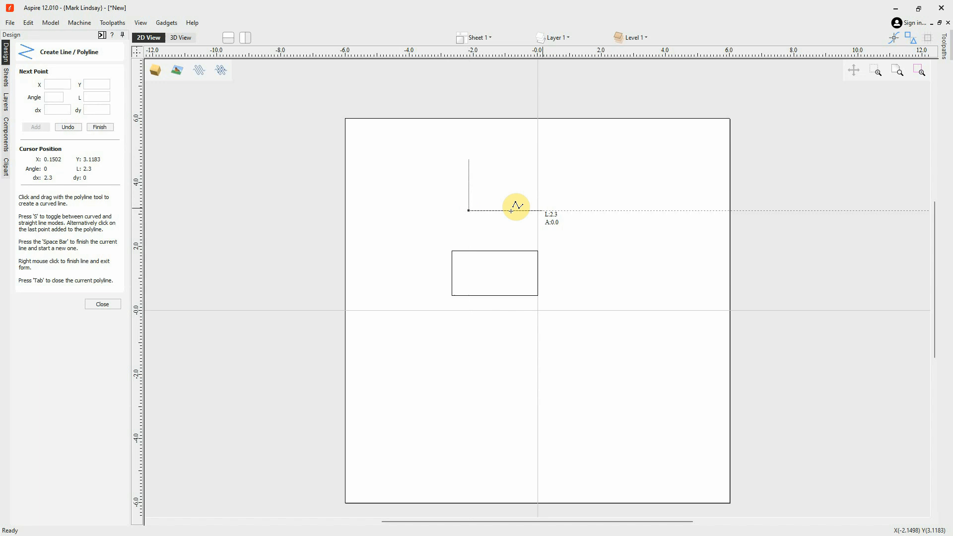
click(542, 210)
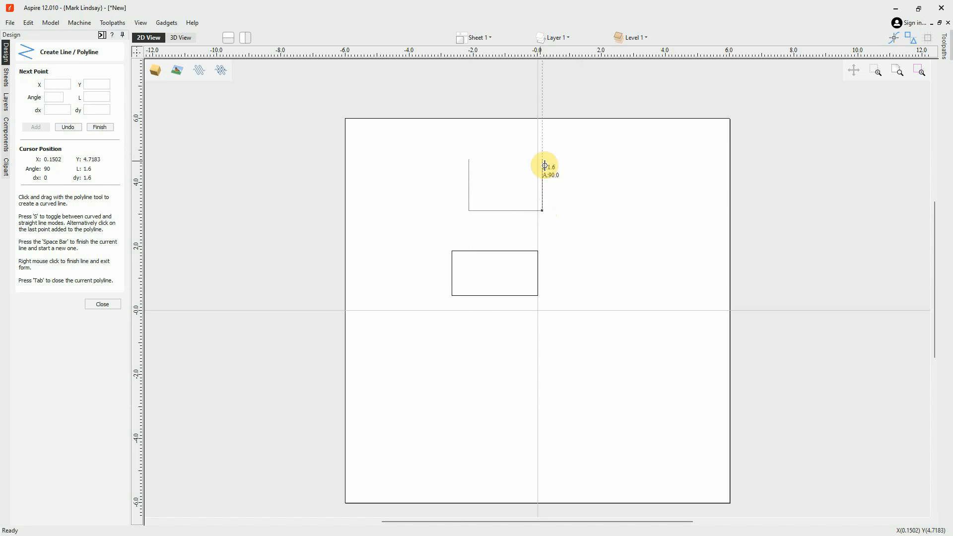
click(542, 159)
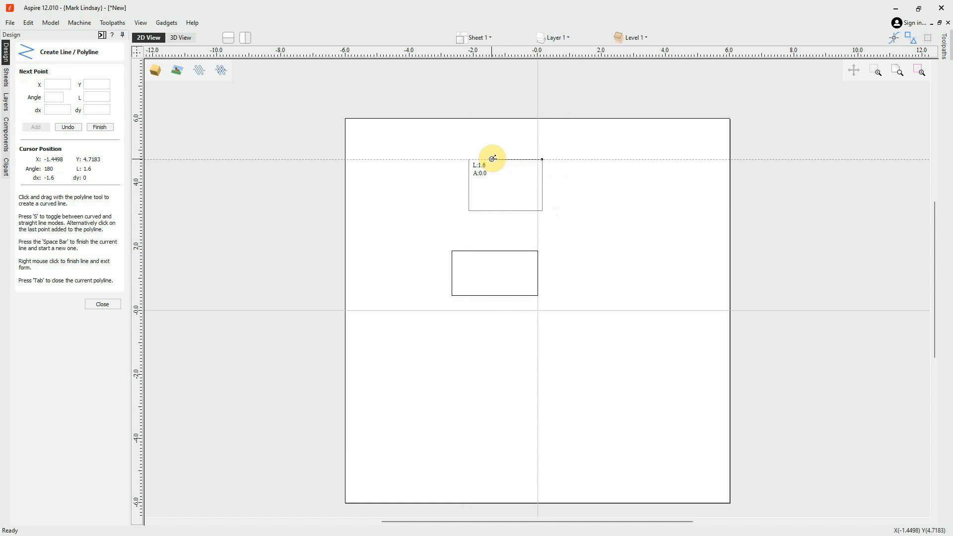
key(Tab)
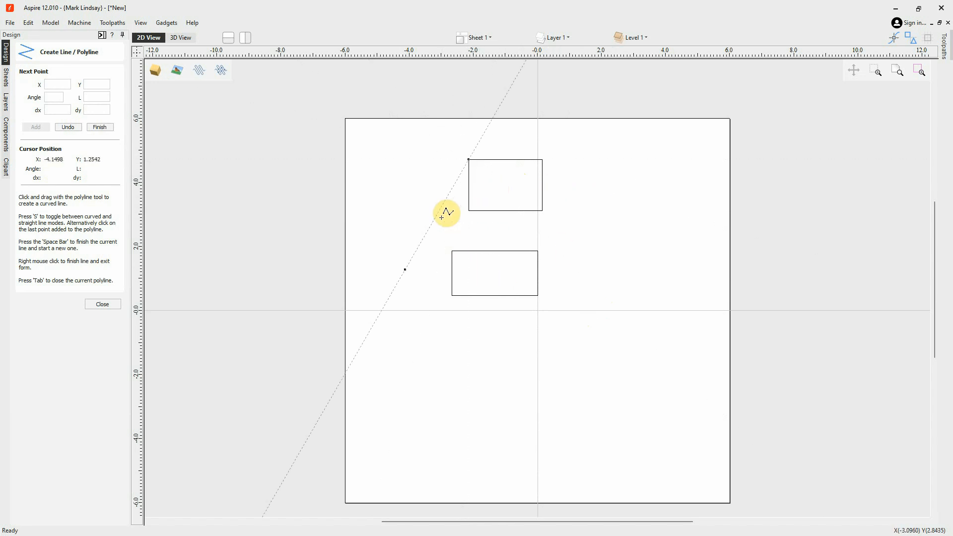
click(101, 304)
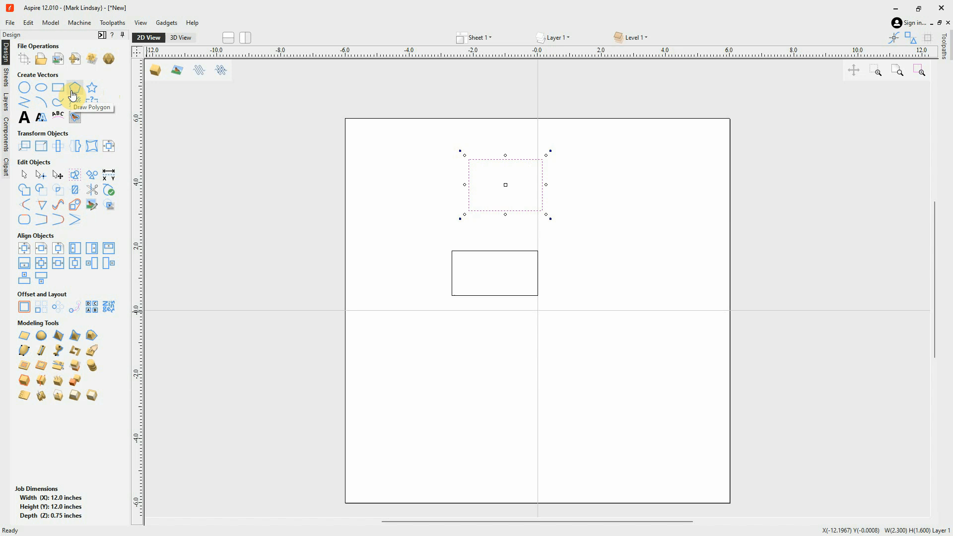
Draw a triangle polyline from about X -3.5, Y -1.4 through X -2.6, Y -3 and one upper corner, closing its last side automatically
click(25, 103)
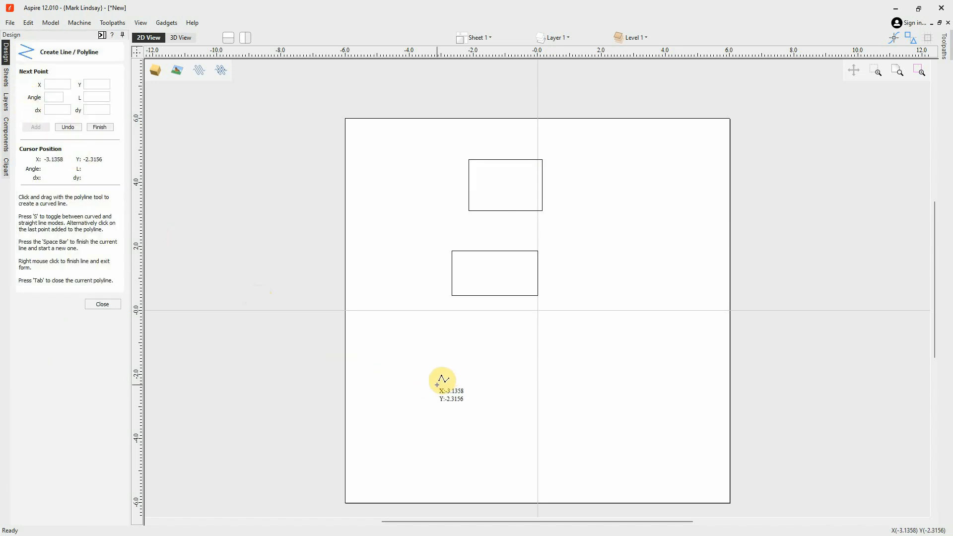
click(425, 357)
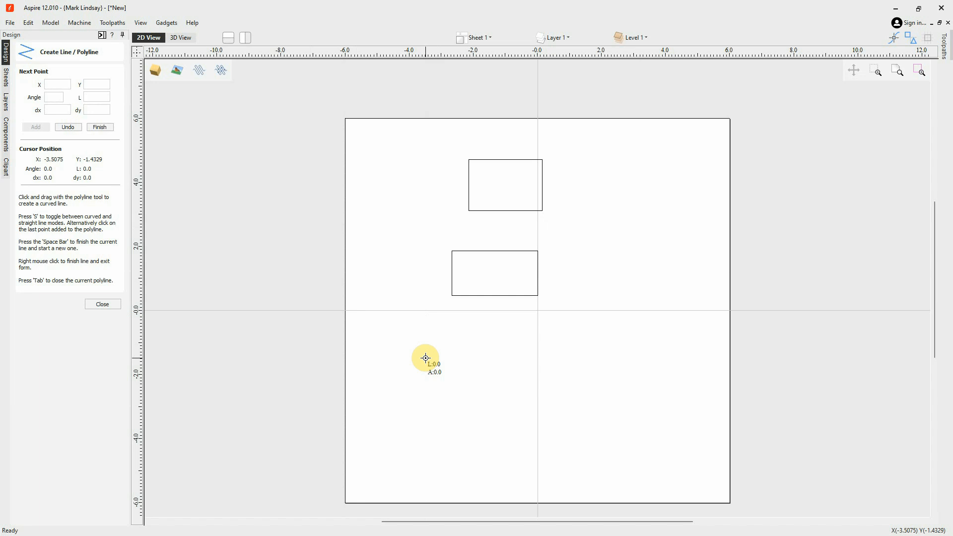
click(454, 407)
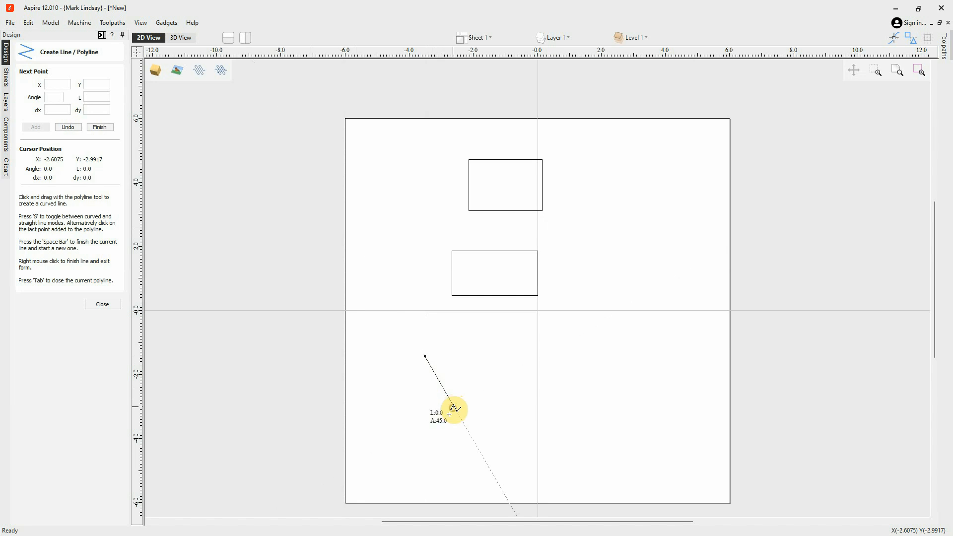
click(478, 333)
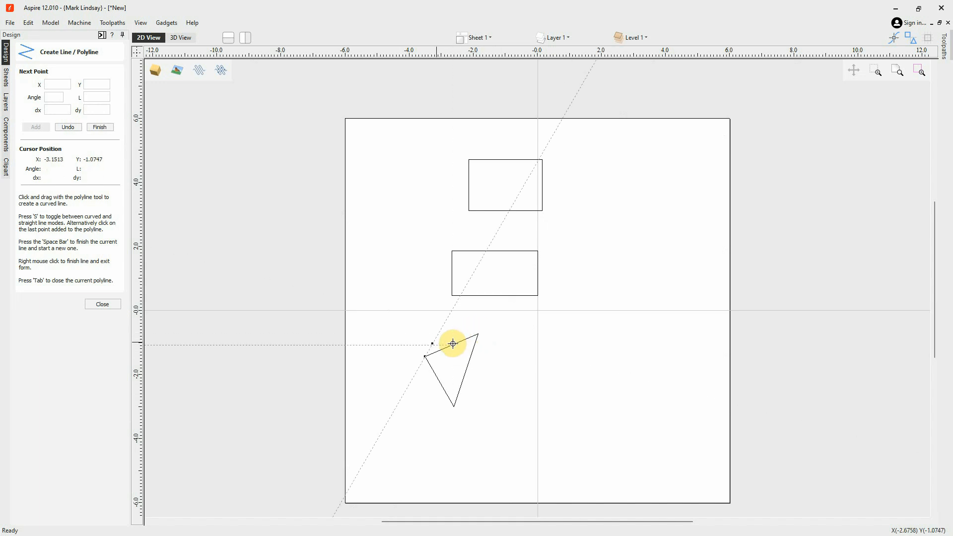
key(Tab)
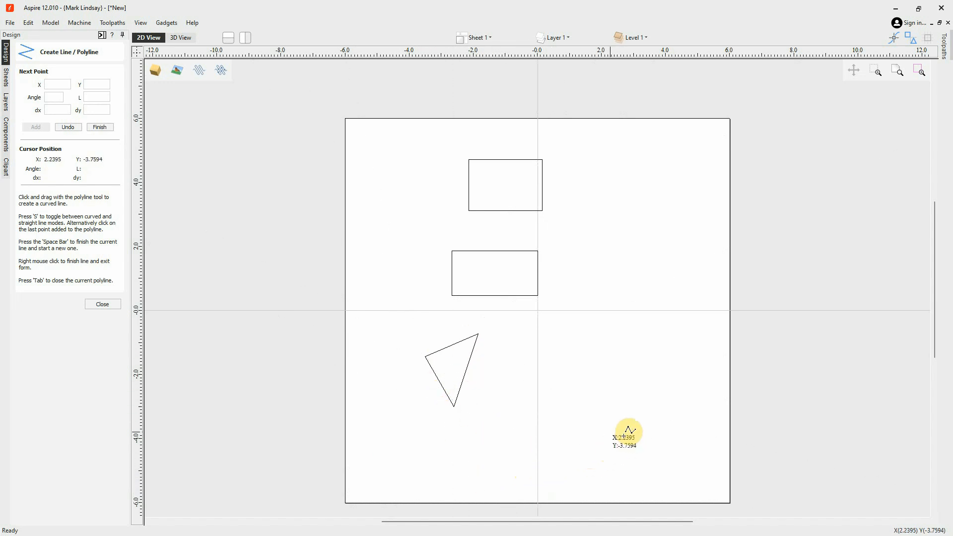
Draw a second closed triangle about 4 by 0.69 inches, starting its horizontal base at about X 1, Y -2.1
click(571, 379)
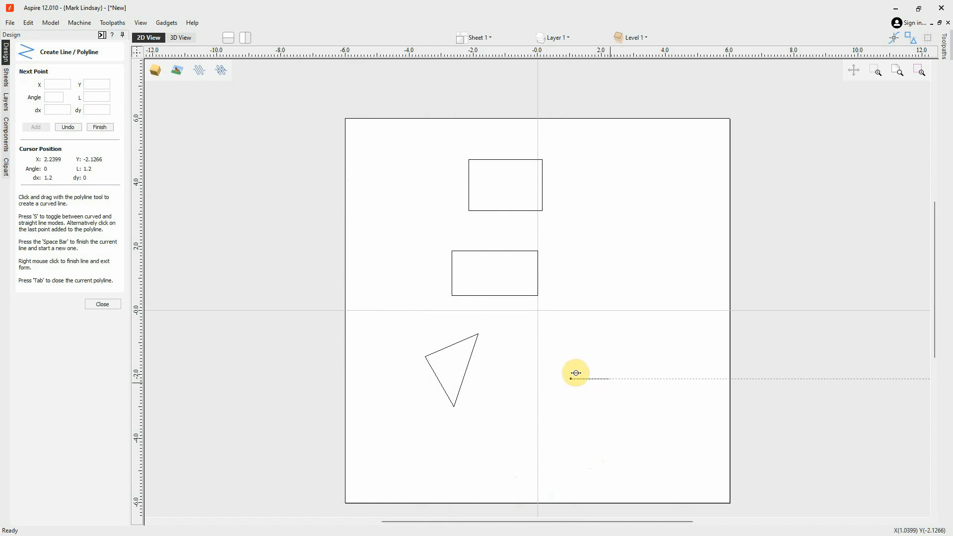
click(699, 379)
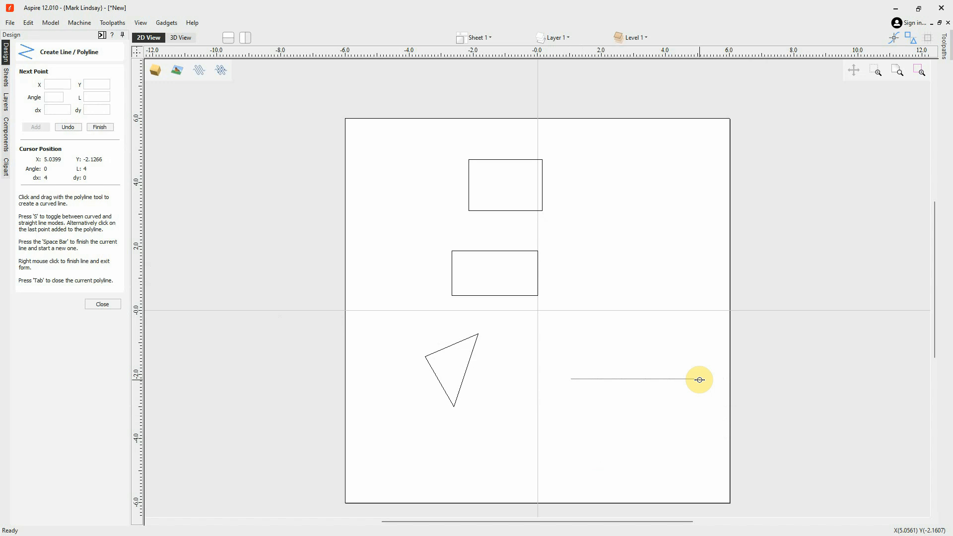
click(642, 356)
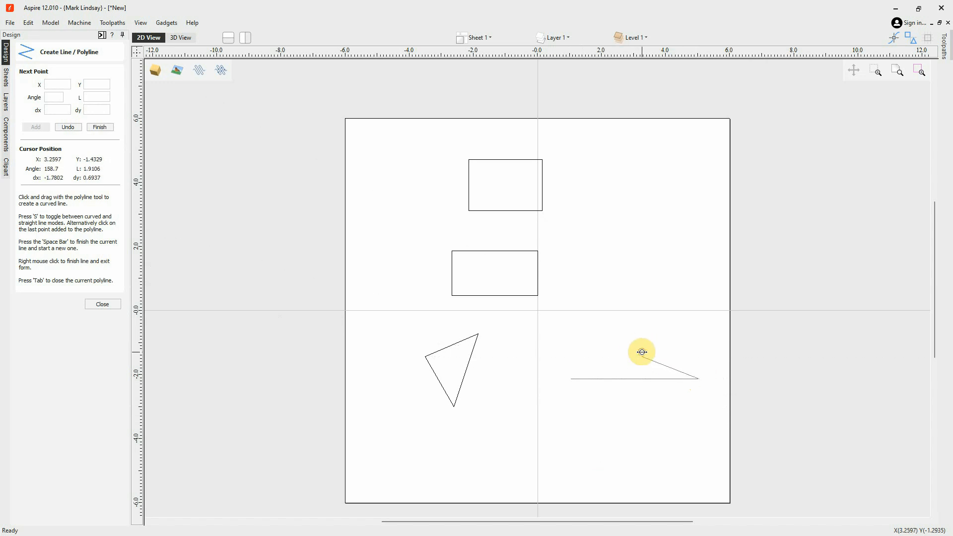
click(576, 372)
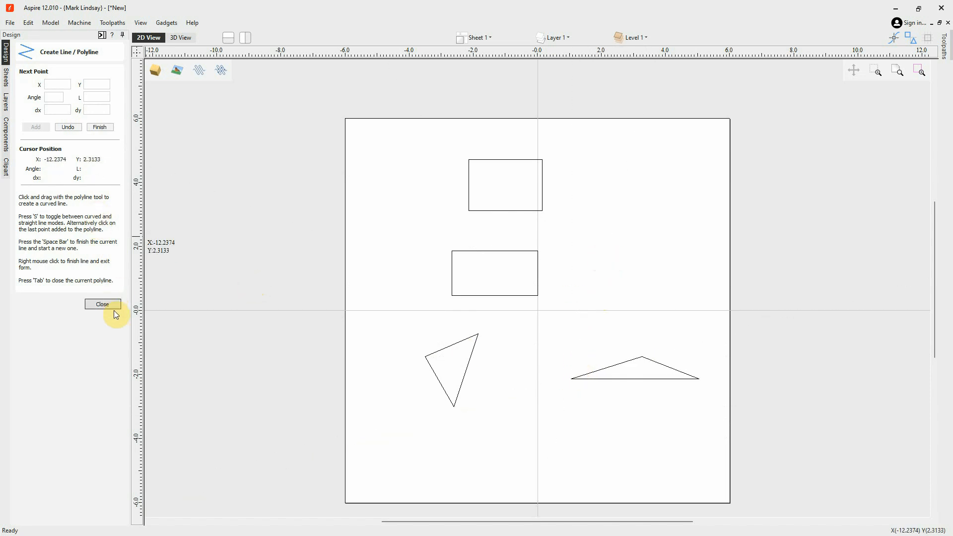
Exit the line tool and delete all the drawn rectangles and triangles
click(103, 304)
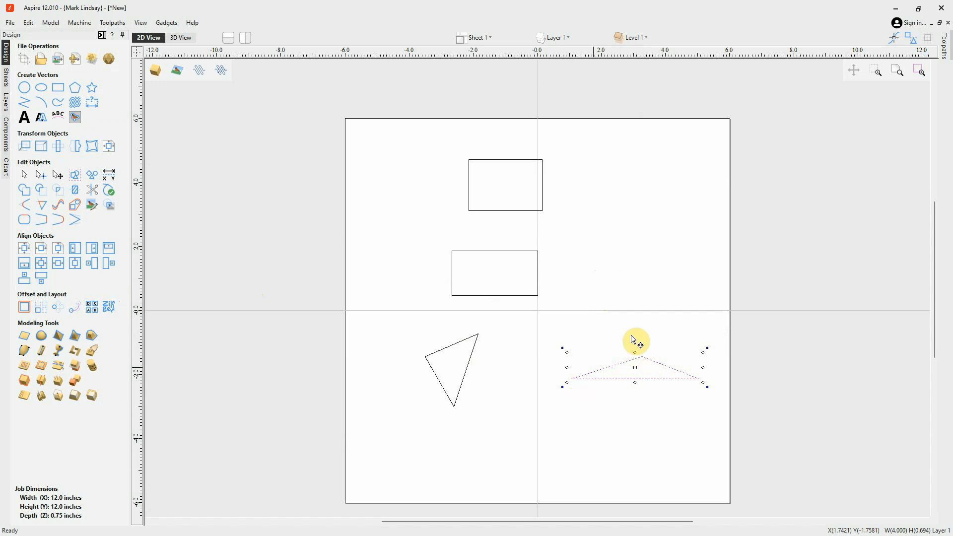
click(606, 421)
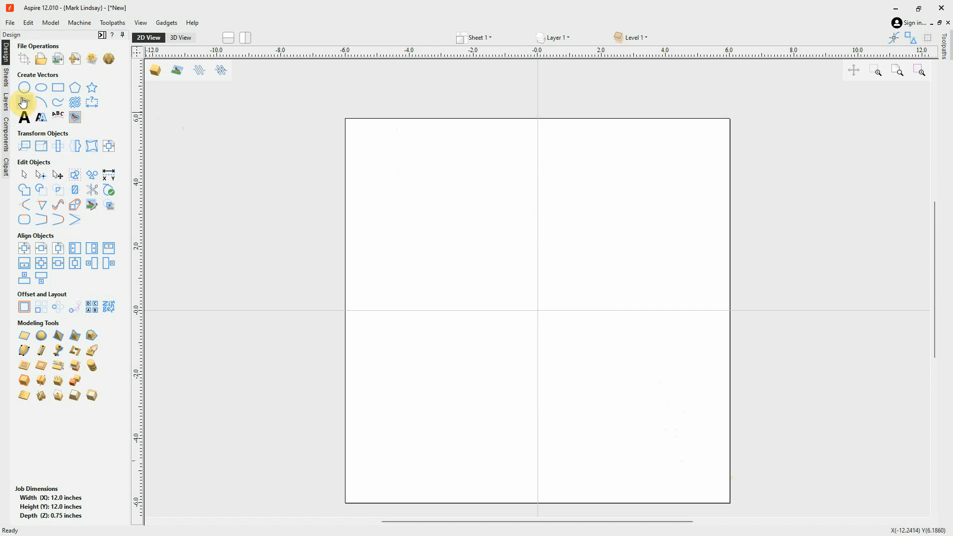
Start a polyline at about X -1.3, Y -1.6 and add a first segment with angle 20 and length 3
click(26, 104)
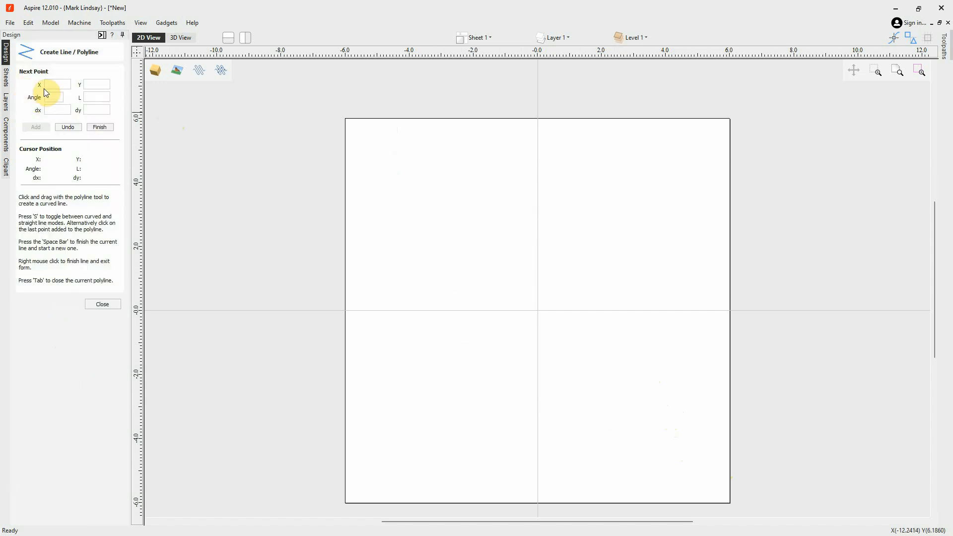
click(57, 81)
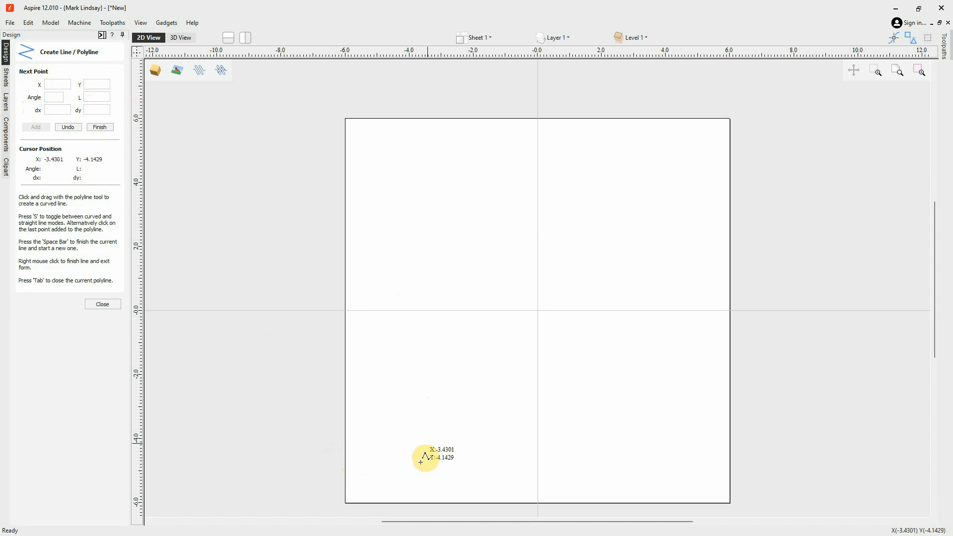
click(495, 361)
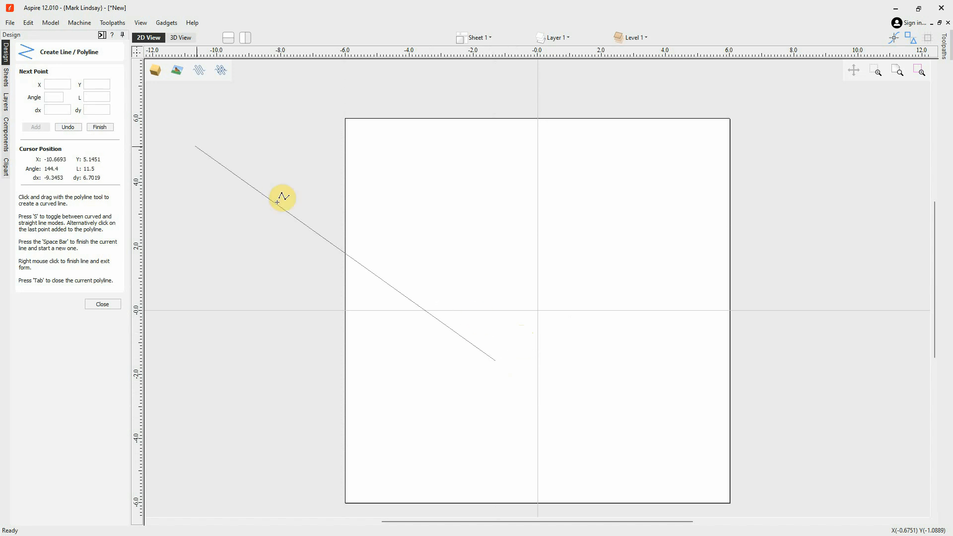
click(60, 97)
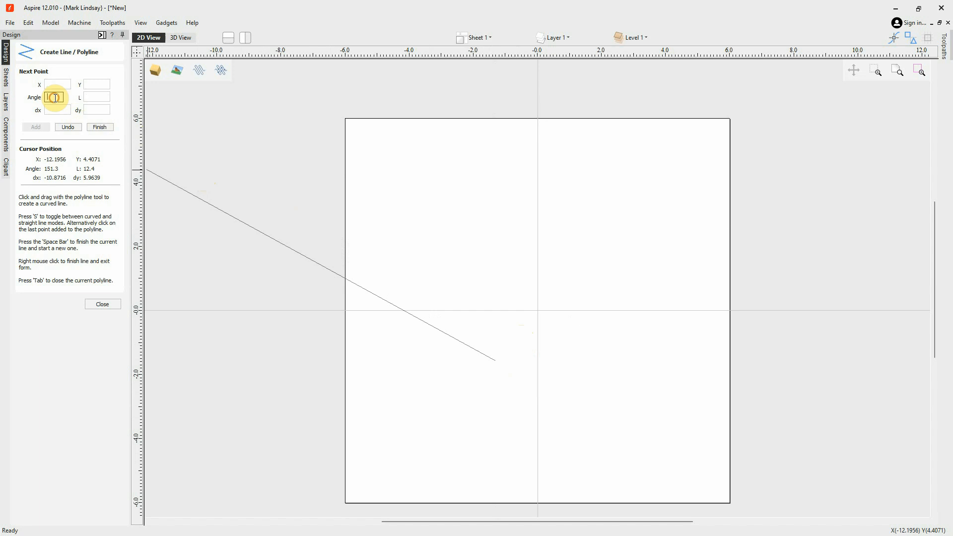
text(2)
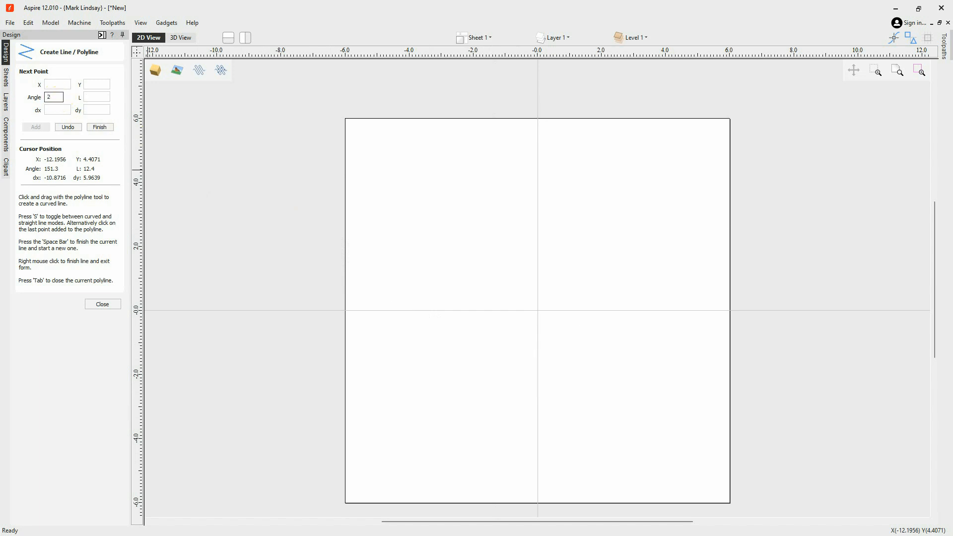
text(0)
click(96, 95)
text(3)
click(36, 128)
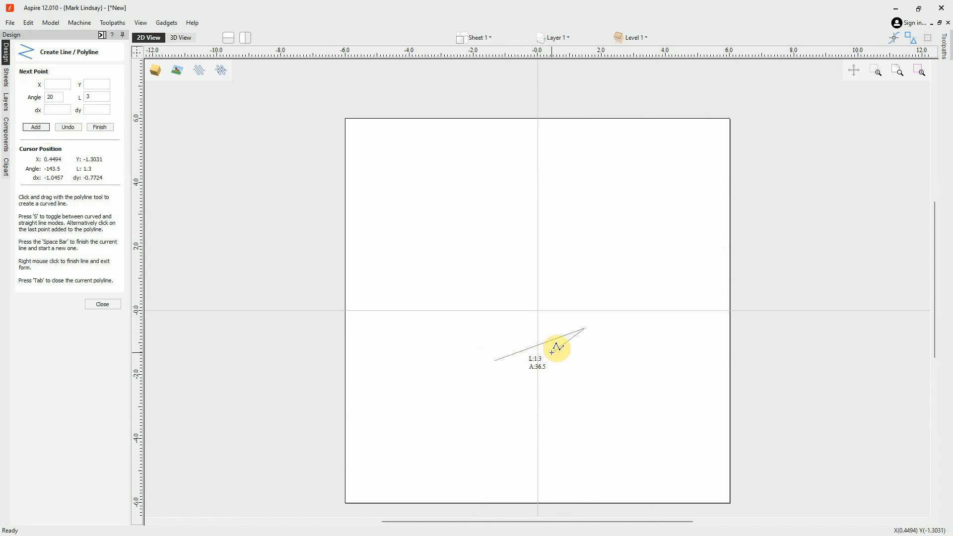
Add a vertical segment 1 inch long upward from the end of the angled line
scroll(615, 338, up, 2)
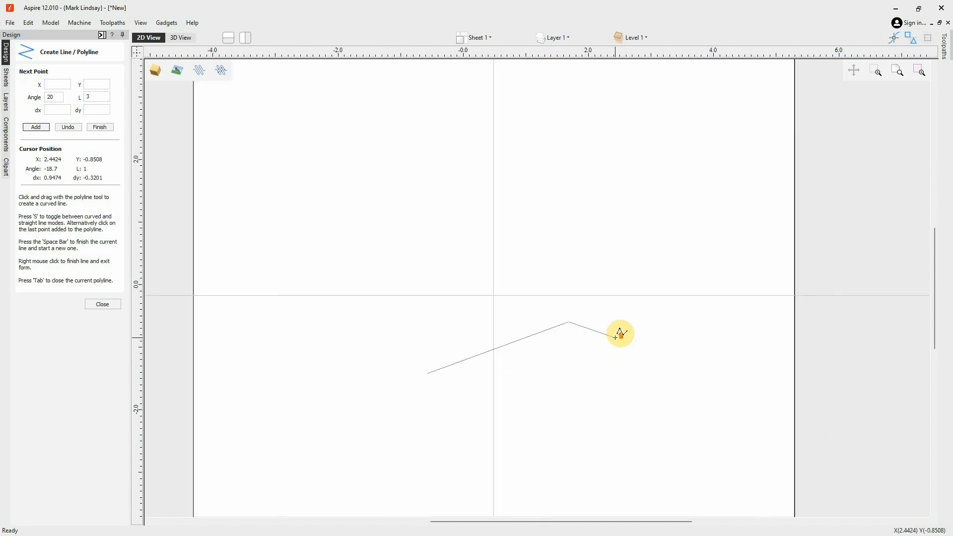
scroll(617, 334, up, 2)
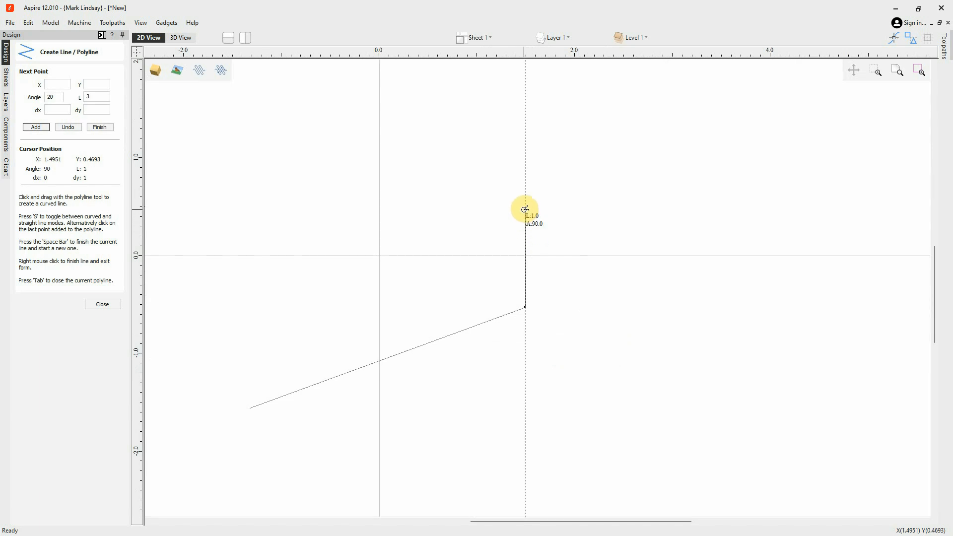
click(525, 209)
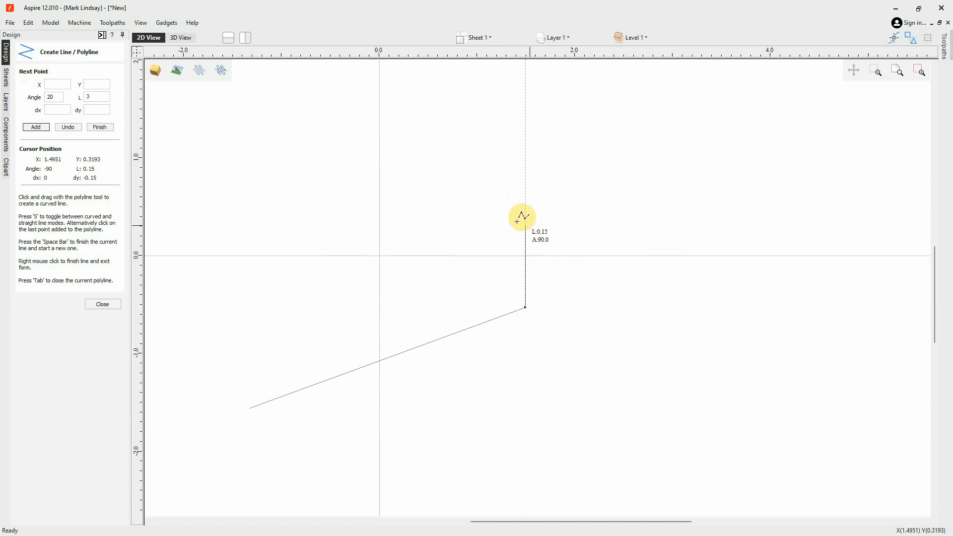
Add two consecutive segments with offsets dx 1 and dy -.5, and finish the polyline
click(60, 110)
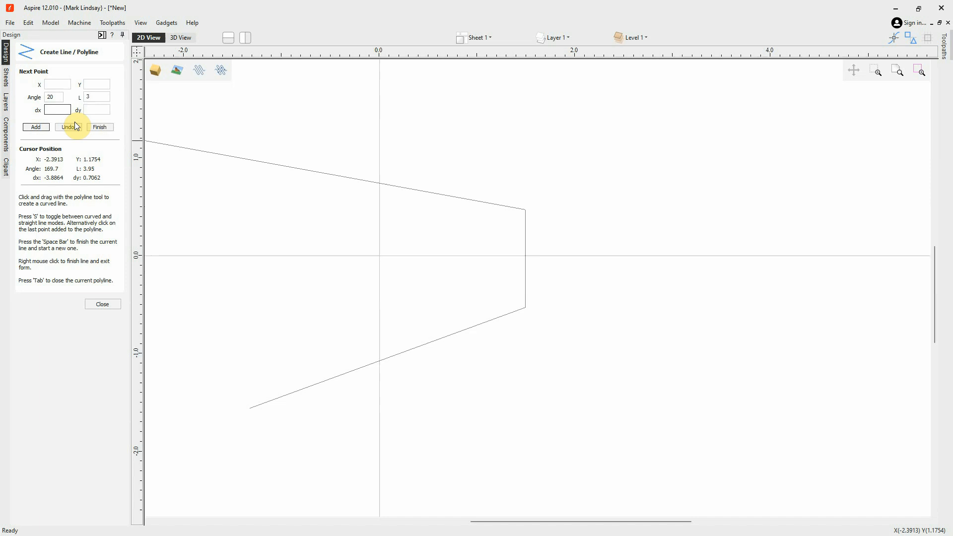
click(60, 109)
text(1)
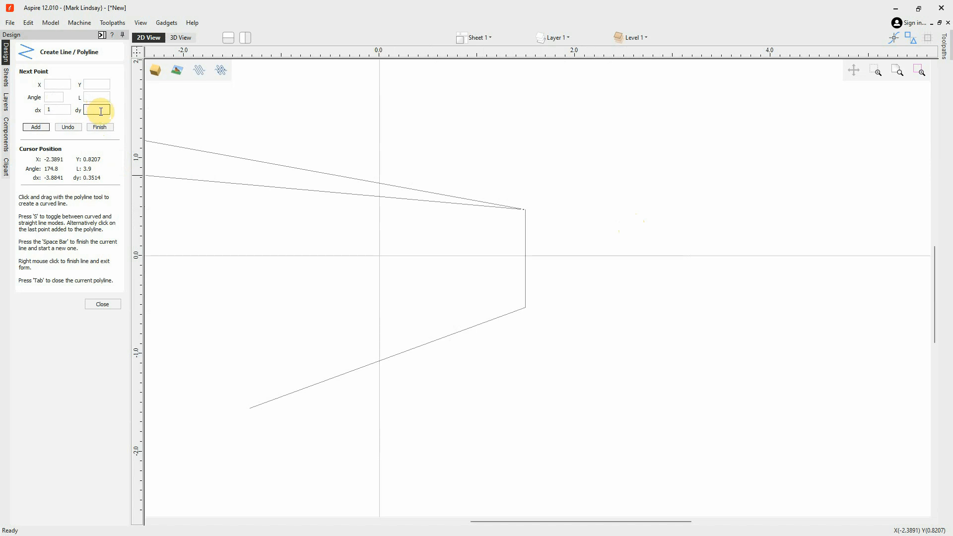
text(-.5)
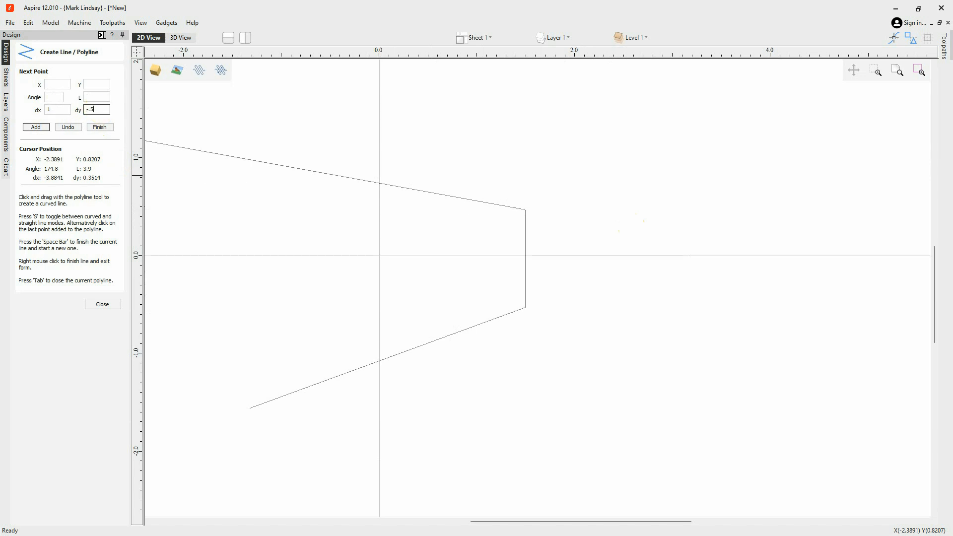
click(99, 113)
click(35, 127)
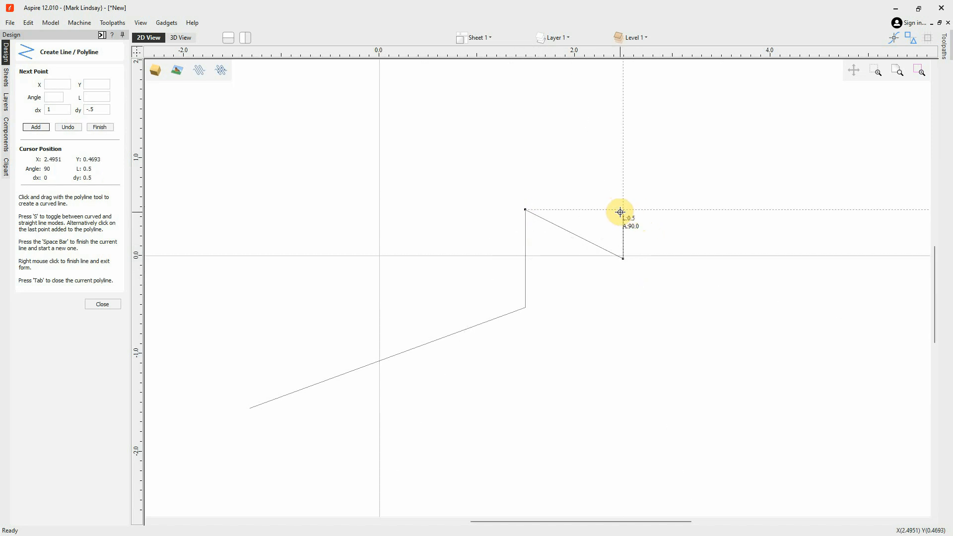
key(Return)
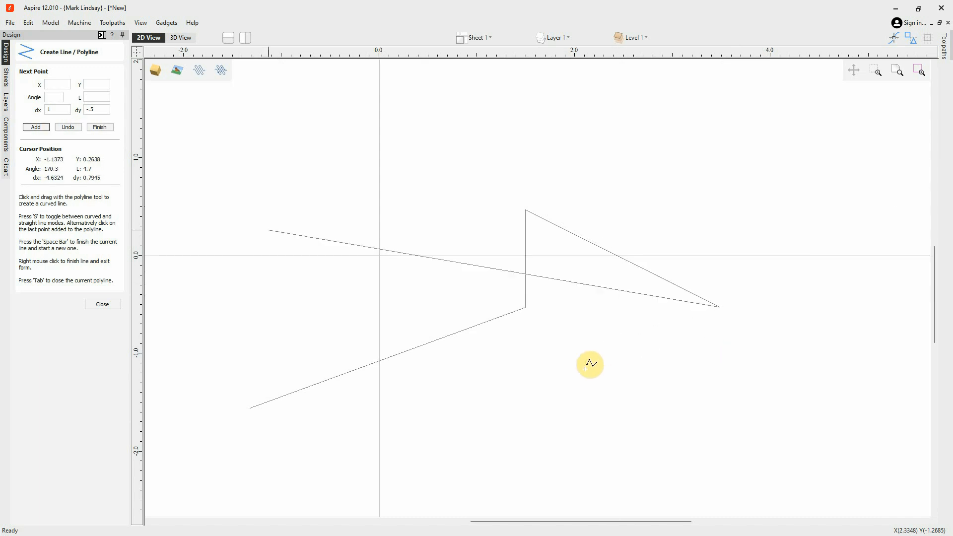
click(100, 127)
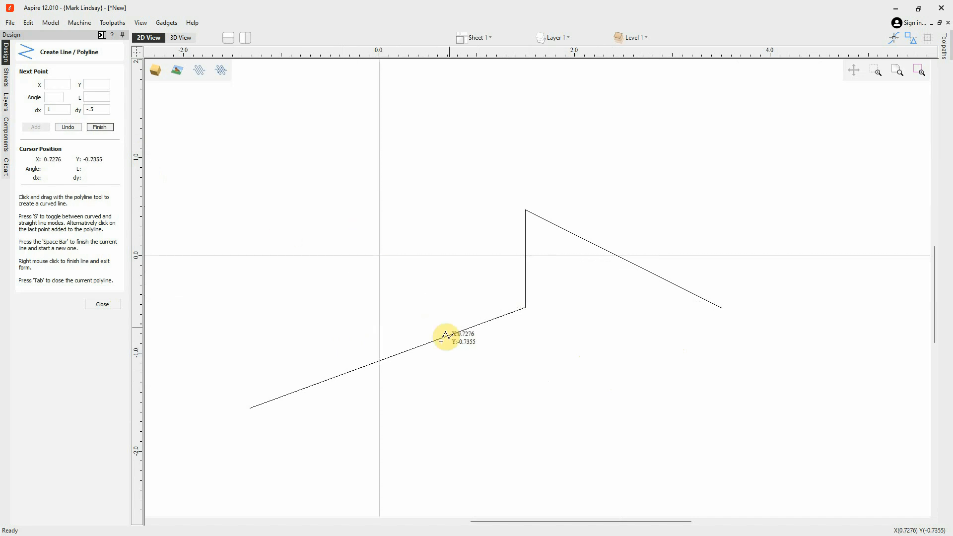
Draw a three-segment freehand polyline from about X -4.4, Y 4.4, starting with a 2.5 inch horizontal segment
scroll(443, 318, down, 2)
scroll(532, 281, down, 4)
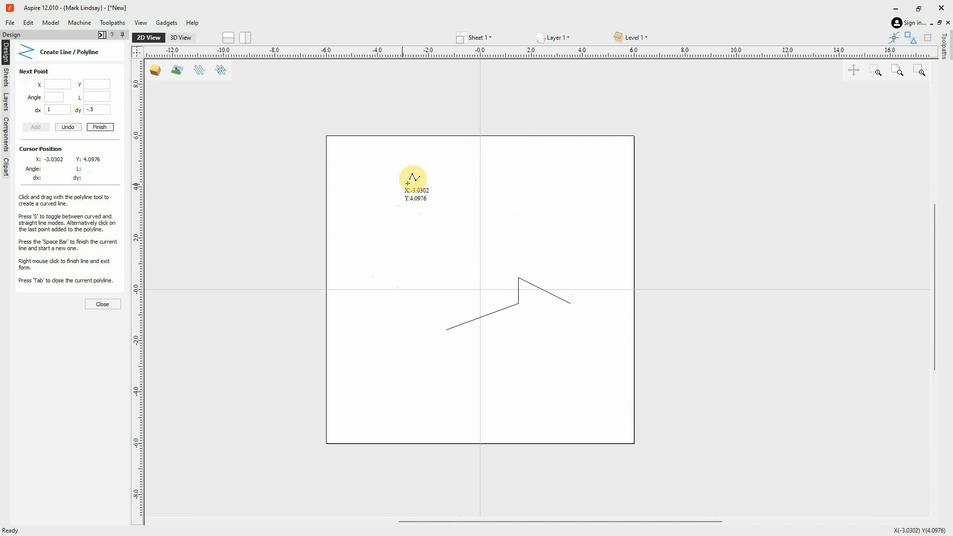
click(368, 177)
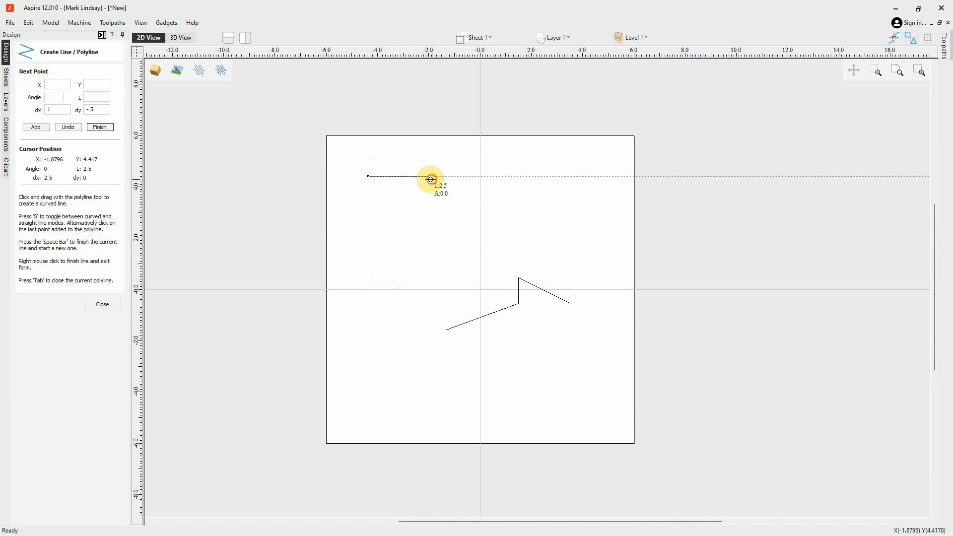
click(431, 177)
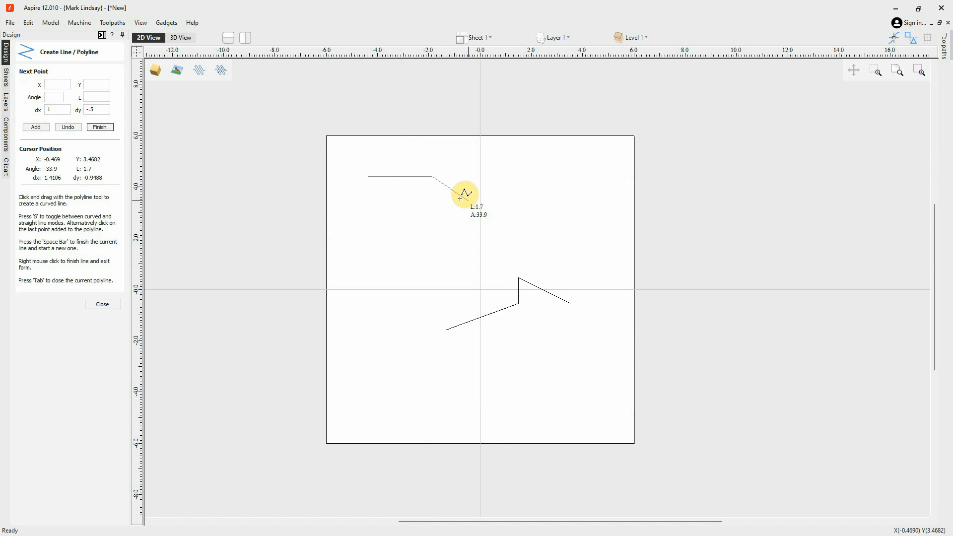
click(468, 201)
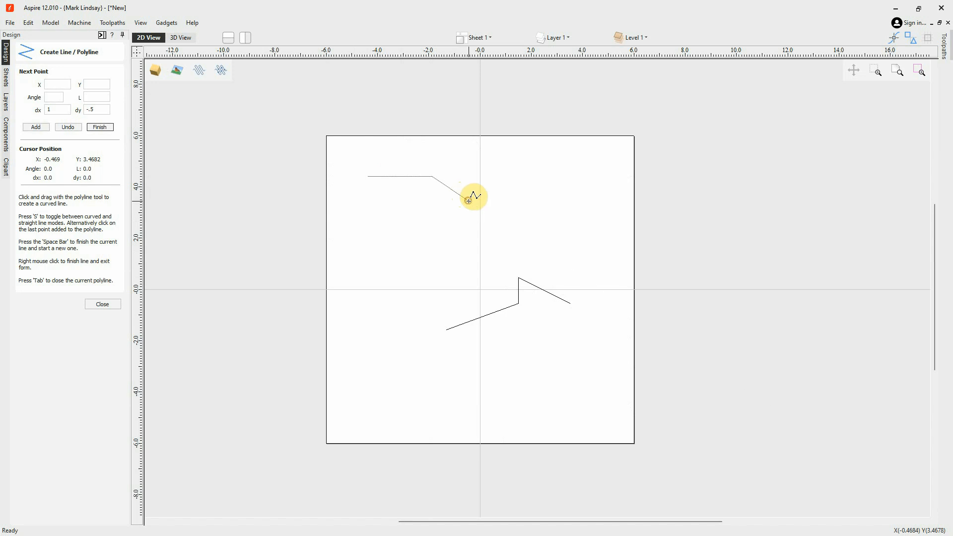
click(523, 202)
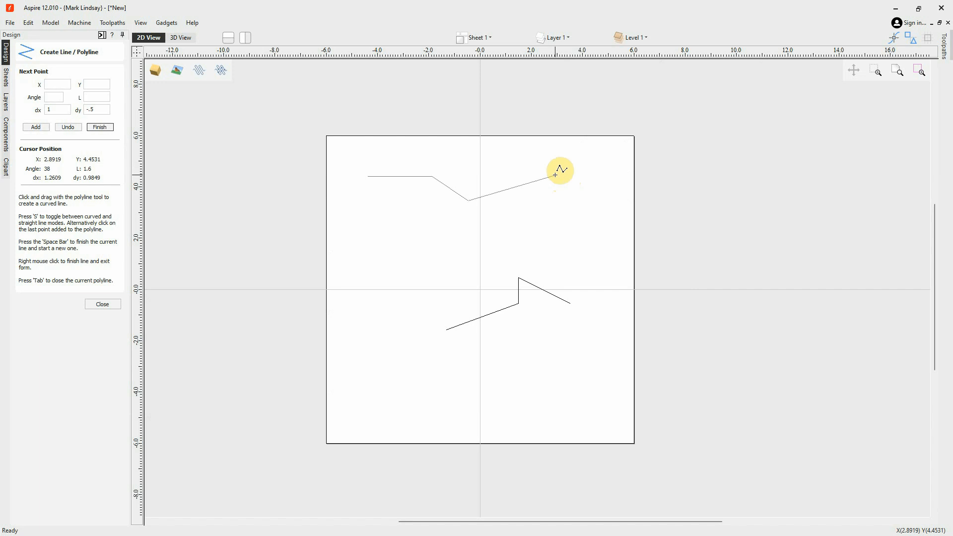
Undo all the points of the unfinished upper polyline
key(ctrl+z)
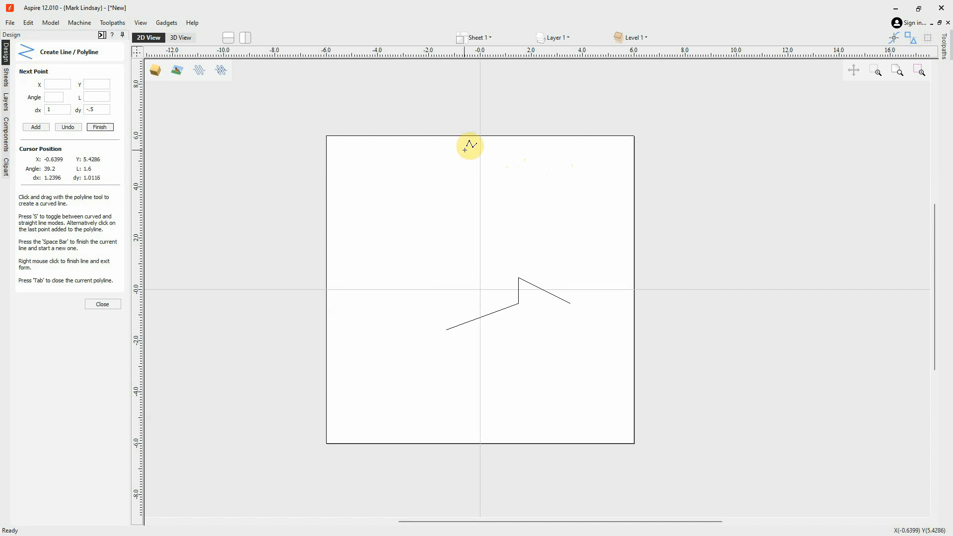
key(ctrl+z)
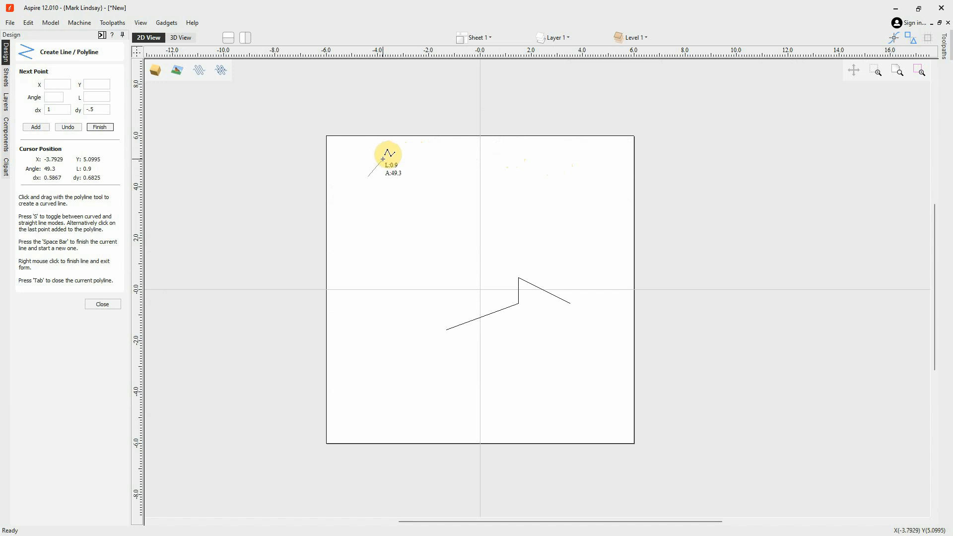
key(ctrl+z)
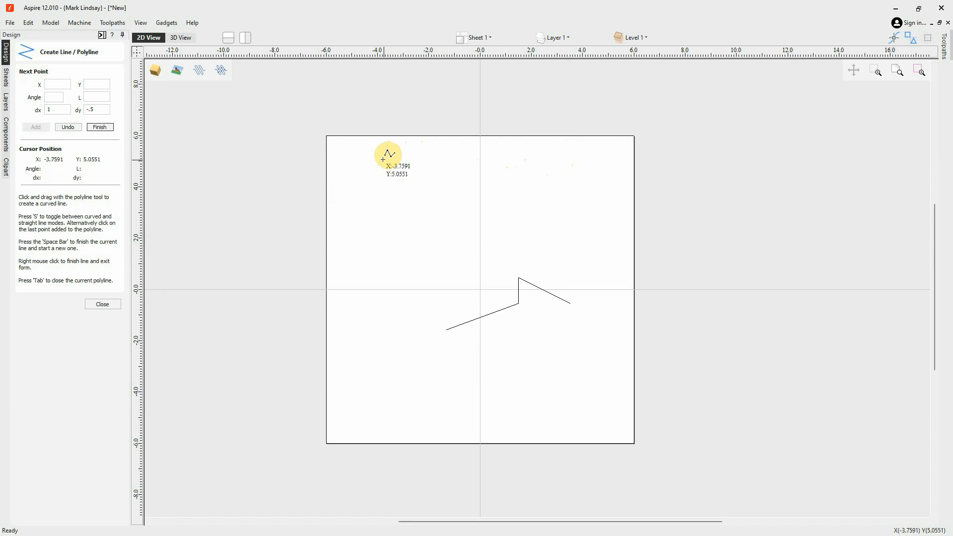
Draw a freehand zigzag polyline starting from about X -4.5, Y 1.6, remove its last points and leave the tool
click(363, 248)
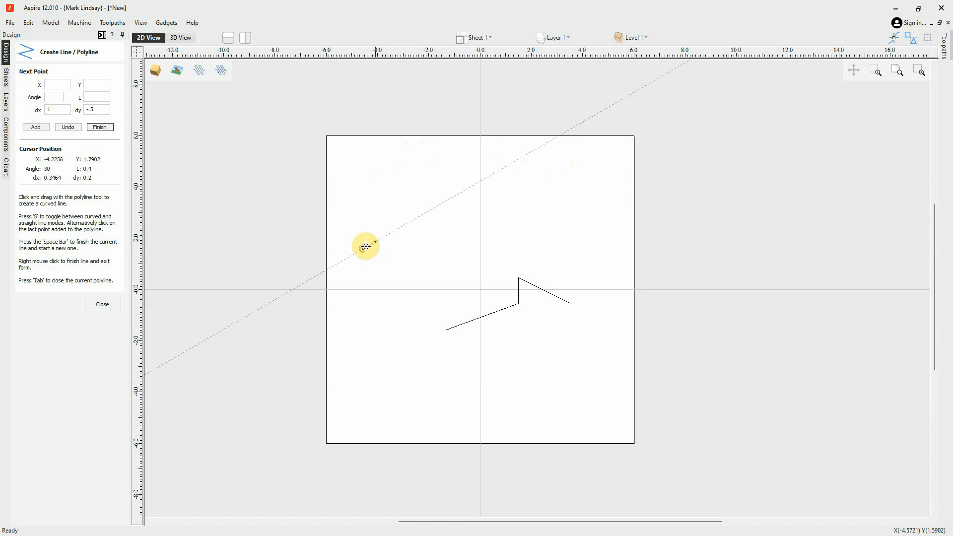
click(412, 185)
click(444, 261)
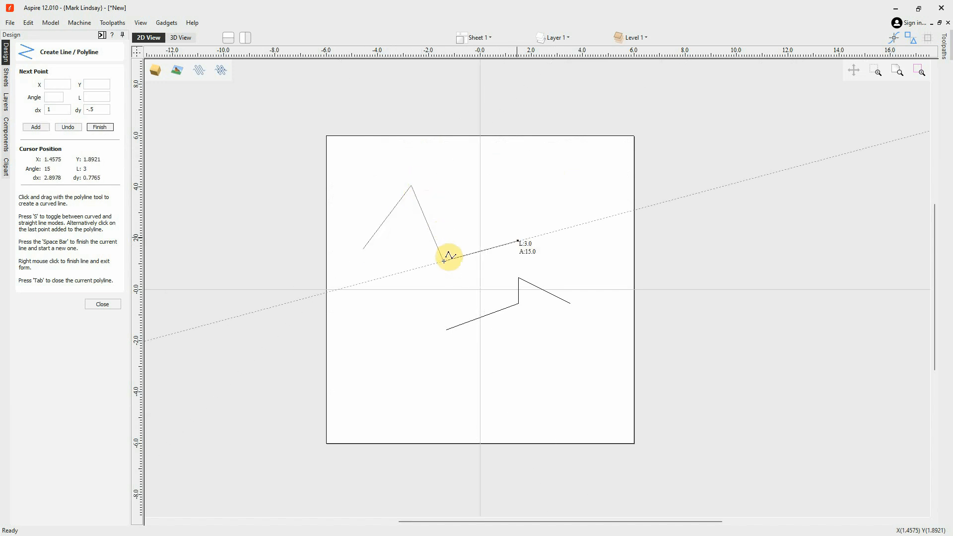
key(BackSpace)
key(BackSpace)
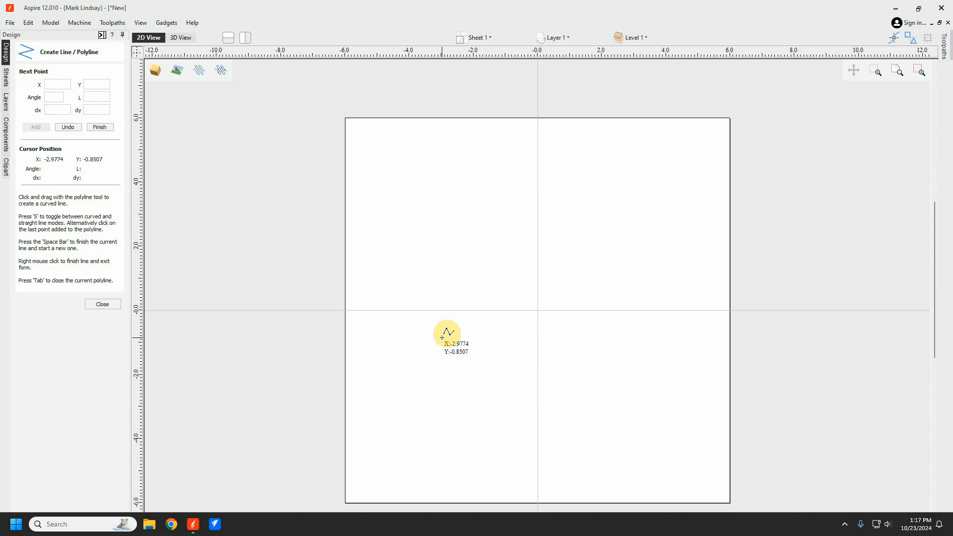
click(105, 305)
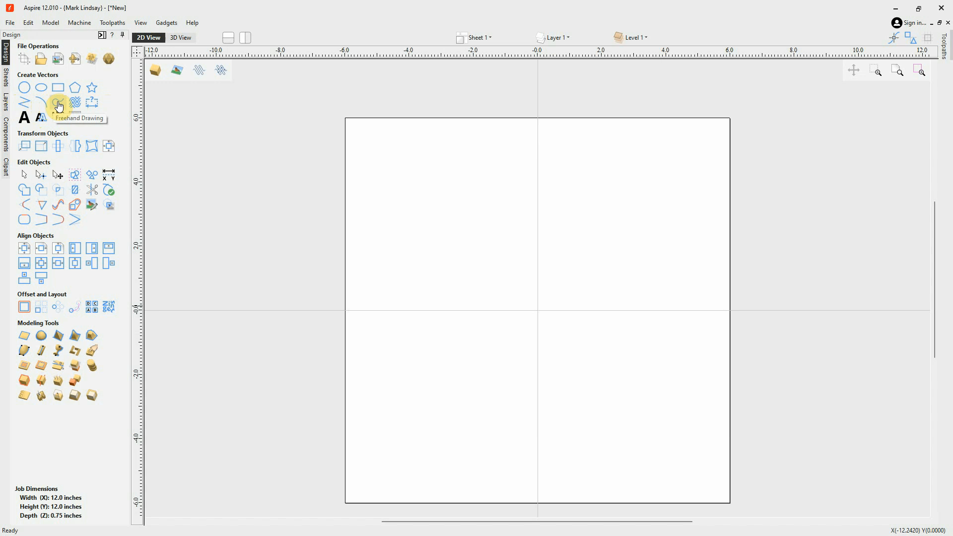
Draw a closed polyline from about X -3, Y 2.7, with two curved spans, a 3.5 inch straight segment and a straight closing side
click(23, 104)
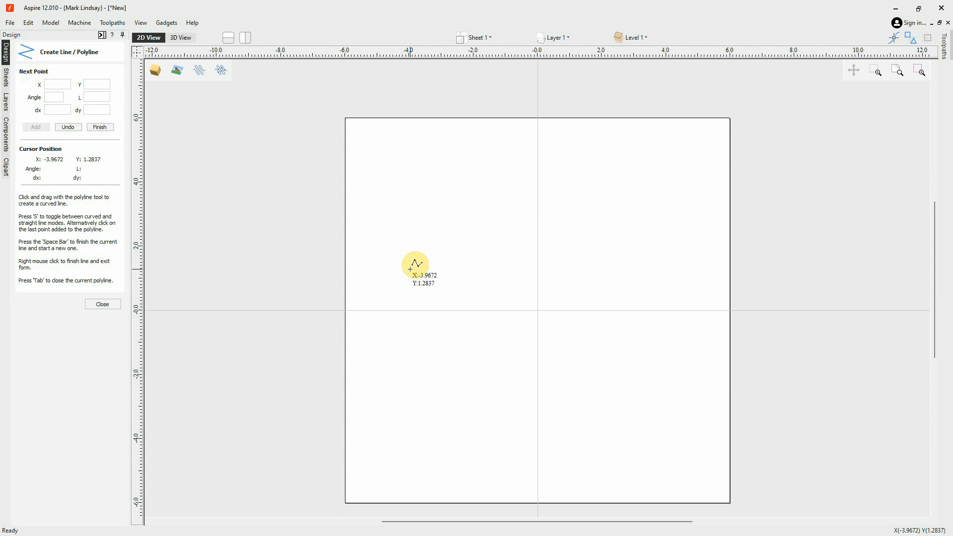
click(440, 223)
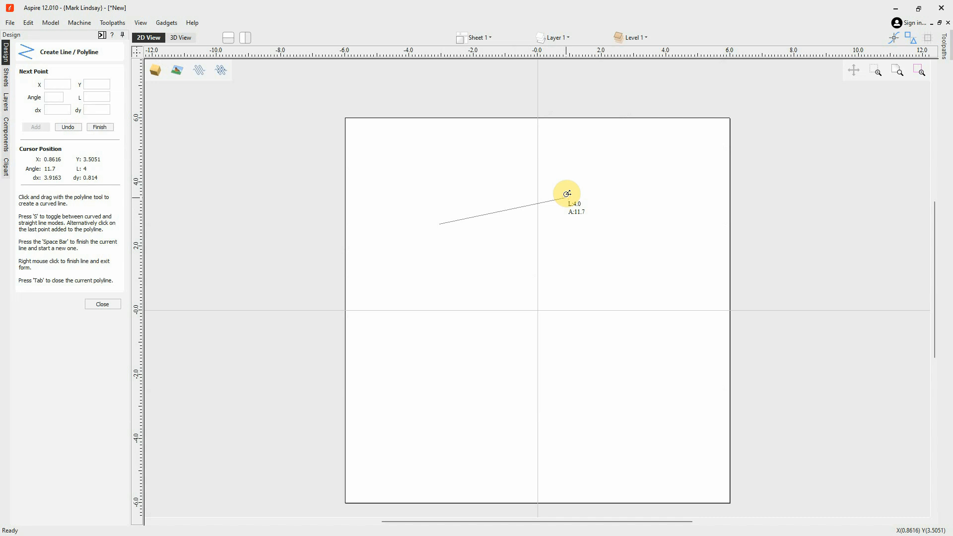
drag(566, 197, 595, 220)
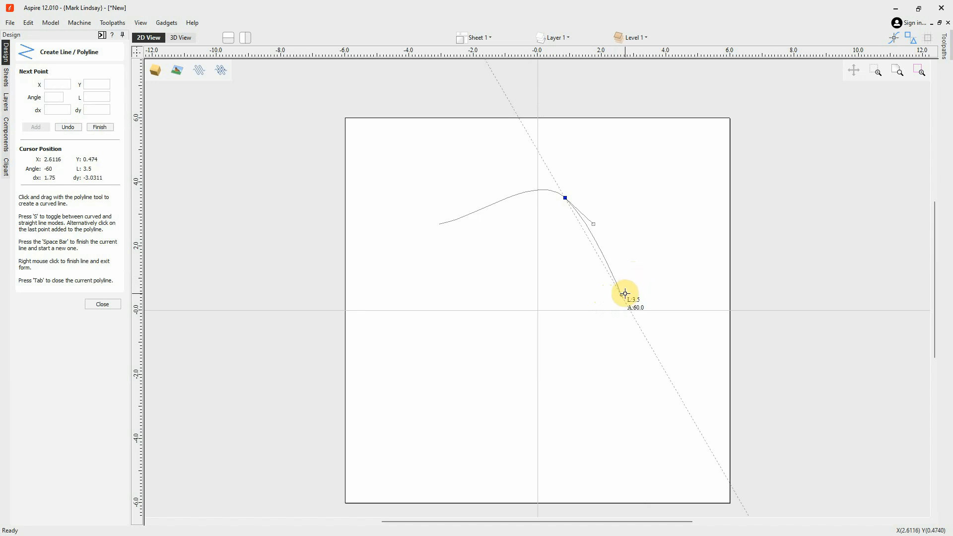
drag(622, 295, 574, 317)
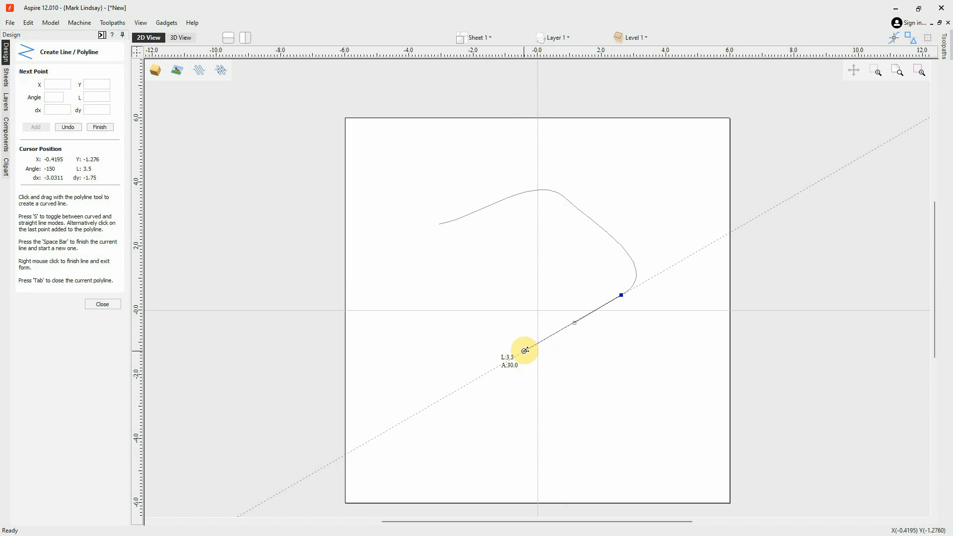
click(525, 350)
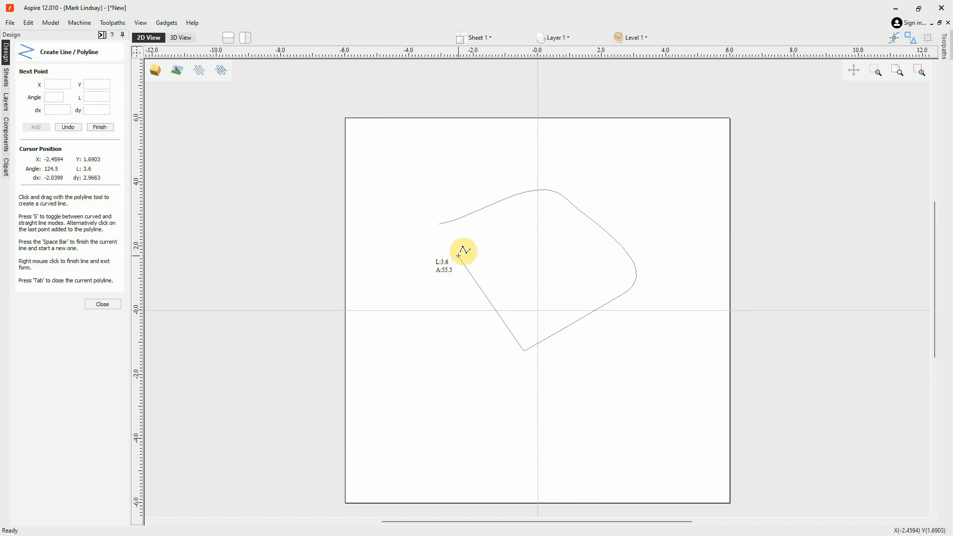
key(Tab)
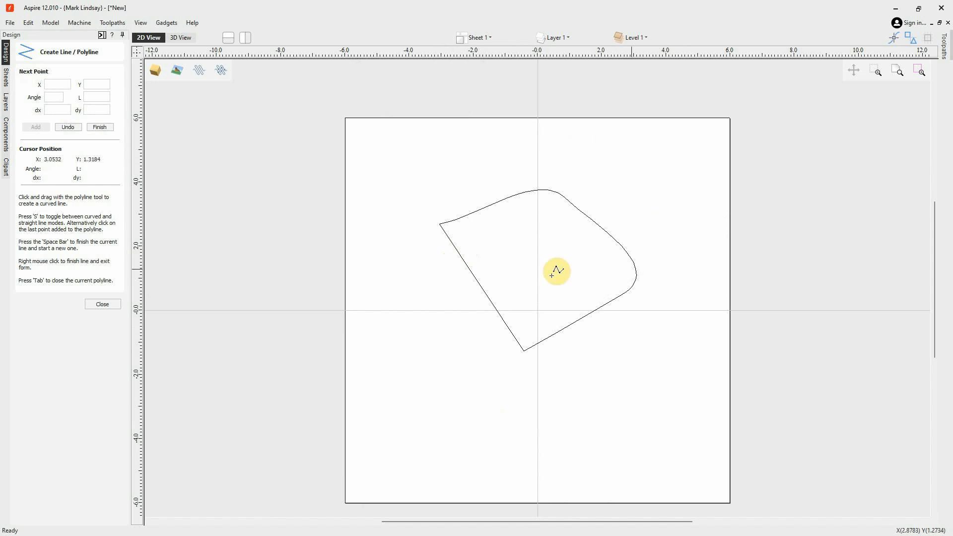
Leave the polyline tool and delete the closed shape with curved and straight sides
click(103, 304)
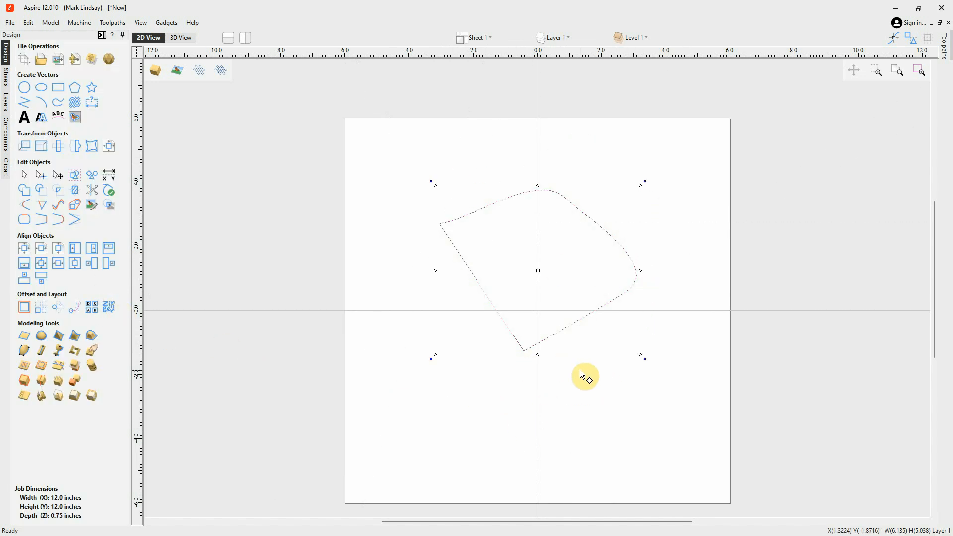
key(Delete)
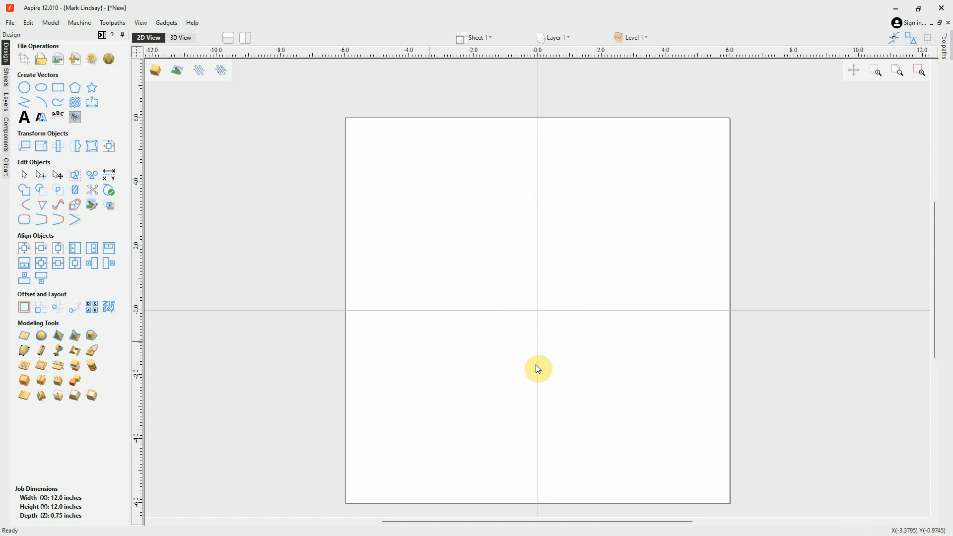
Draw a closed oval about 5.75 by 4.07 inches in smooth curve mode, starting from about X -4.1, Y 3
click(33, 107)
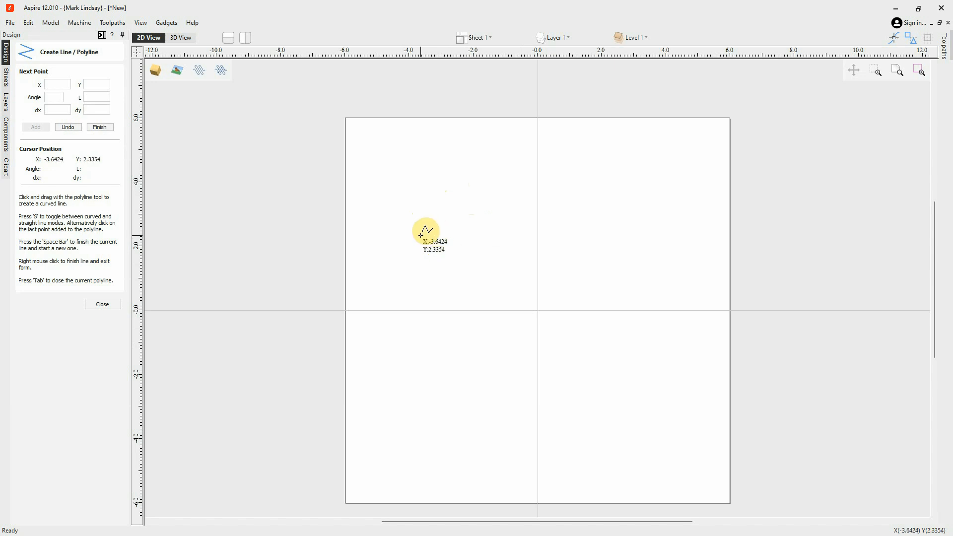
key(s)
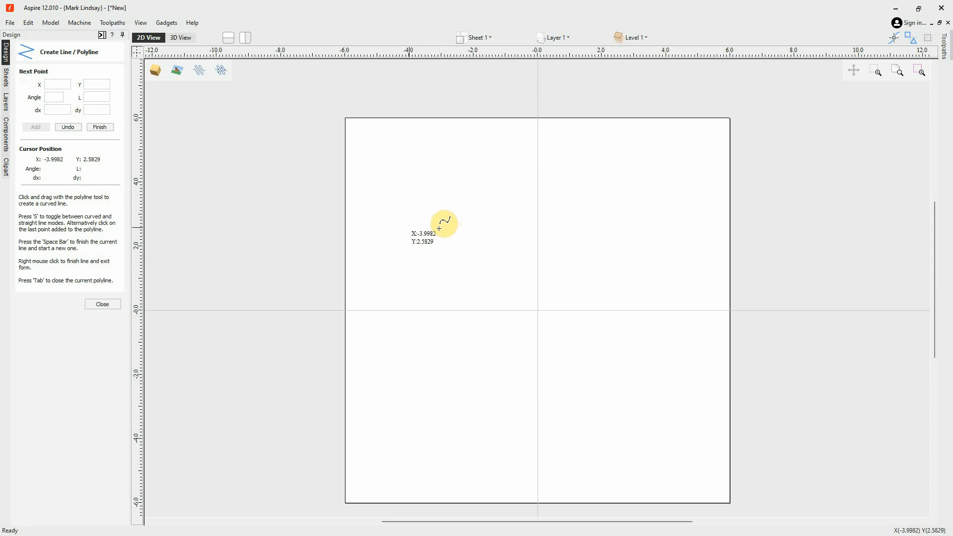
click(406, 214)
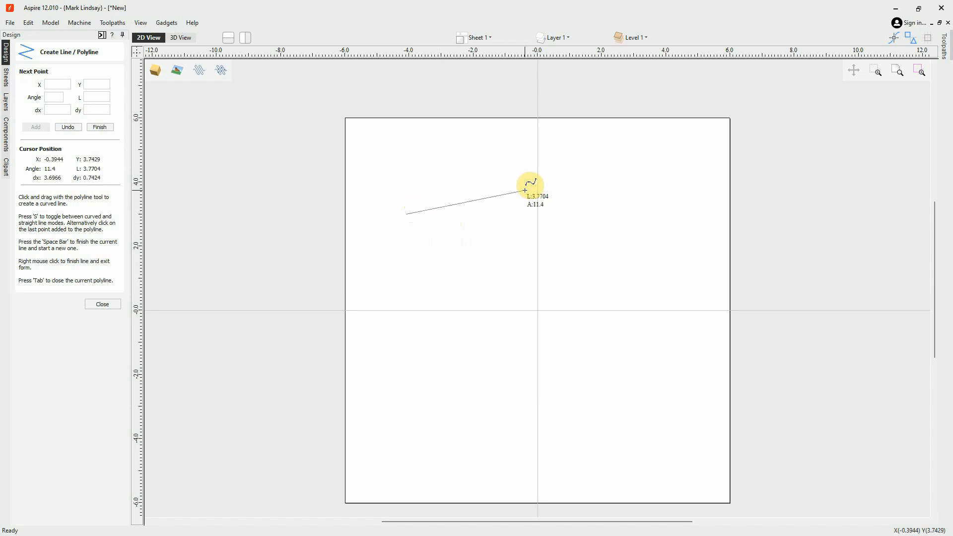
drag(525, 190, 573, 254)
click(572, 254)
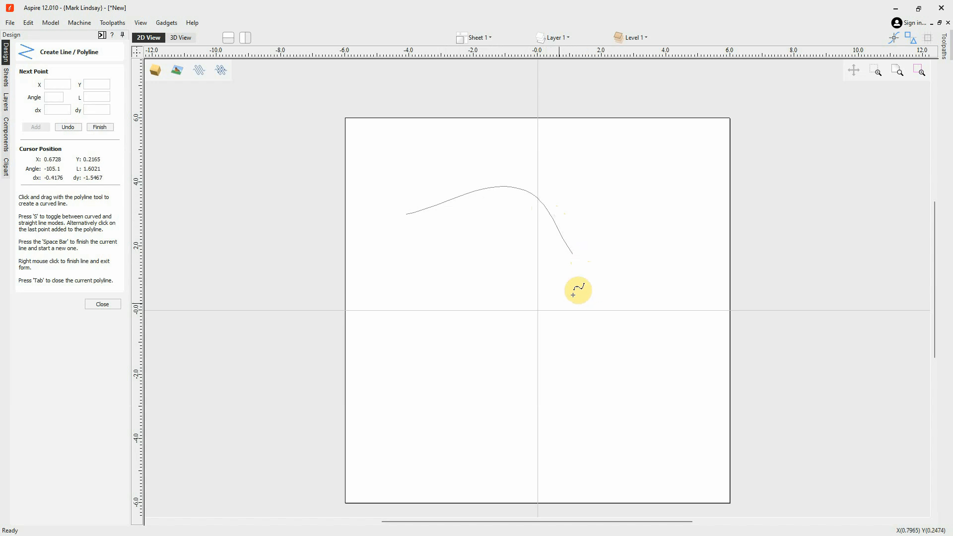
click(485, 314)
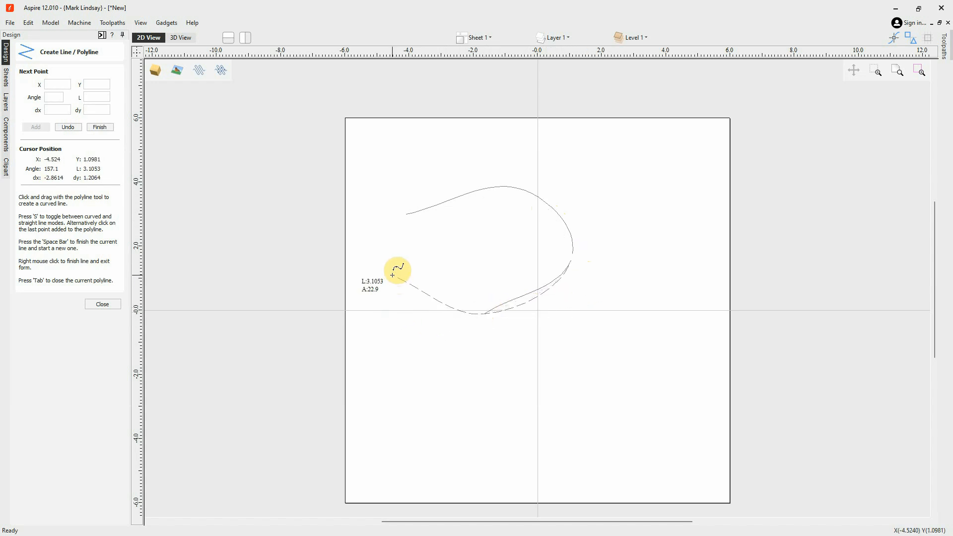
drag(392, 275, 400, 237)
key(Tab)
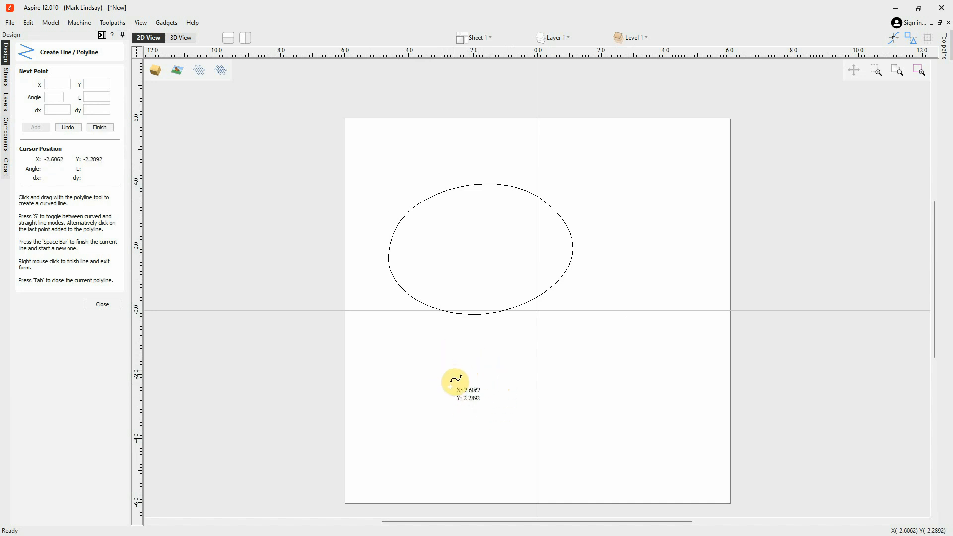
click(104, 305)
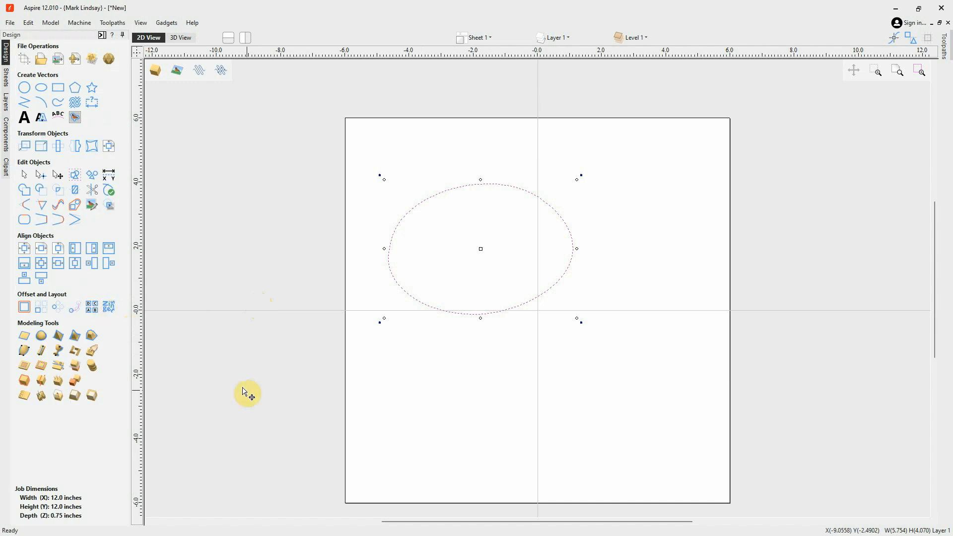
Draw a circle about 1.6 inches in diameter inside the oval, centred near X -2.6, Y 2.2, and deselect it
click(24, 88)
mouse_move(454, 240)
mouse_down()
mouse_move(462, 234)
mouse_move(476, 249)
mouse_up()
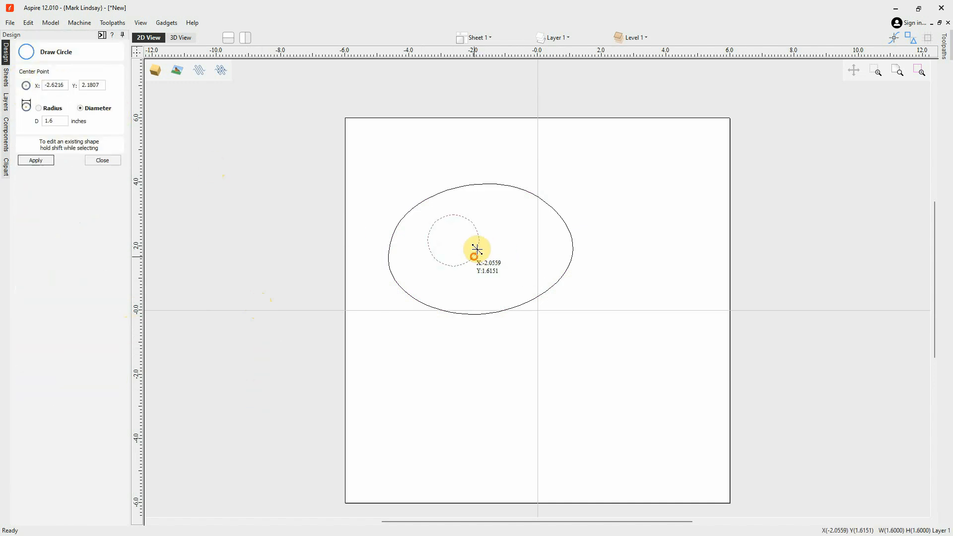
click(111, 161)
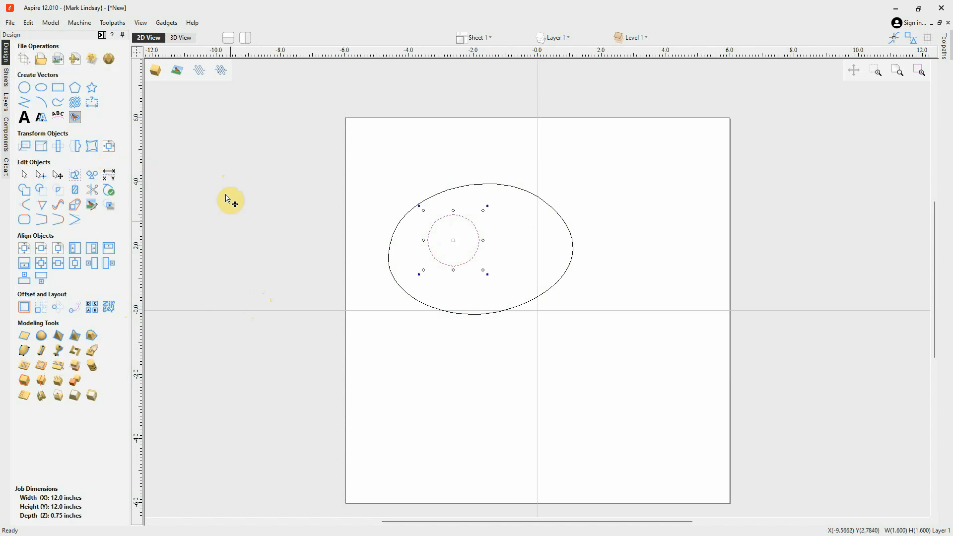
click(387, 389)
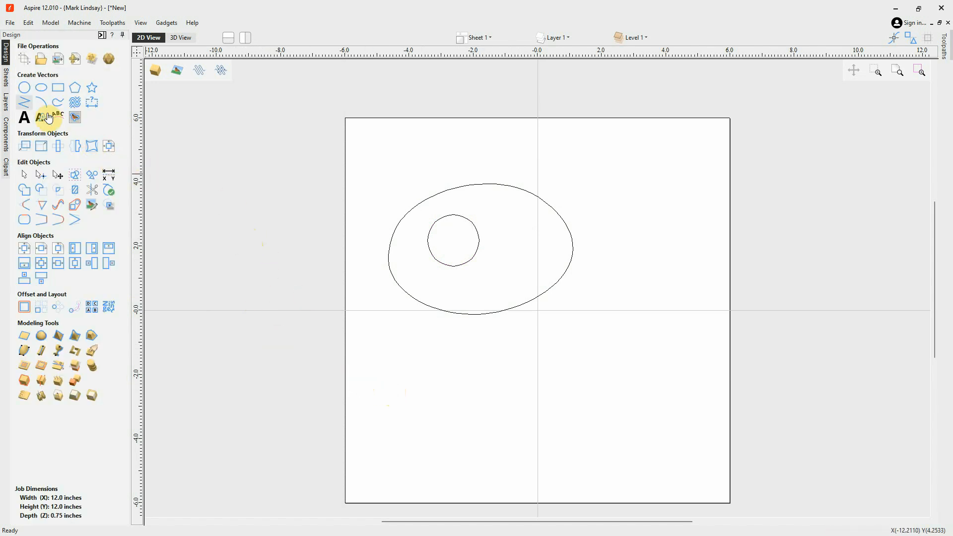
Draw a smaller closed smooth curve below the oval, starting from about X -3.2, Y -2.6, and undo it
click(25, 103)
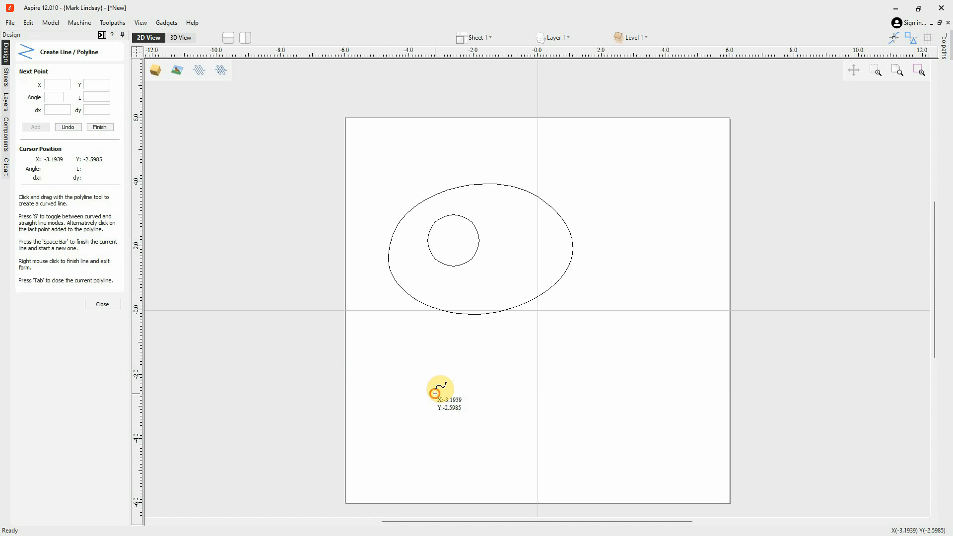
click(435, 394)
drag(565, 378, 525, 449)
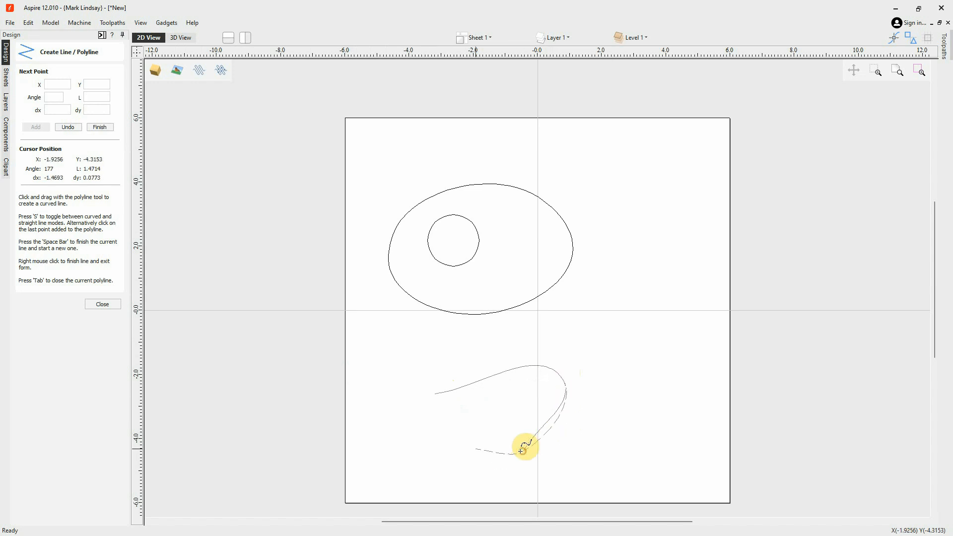
click(440, 421)
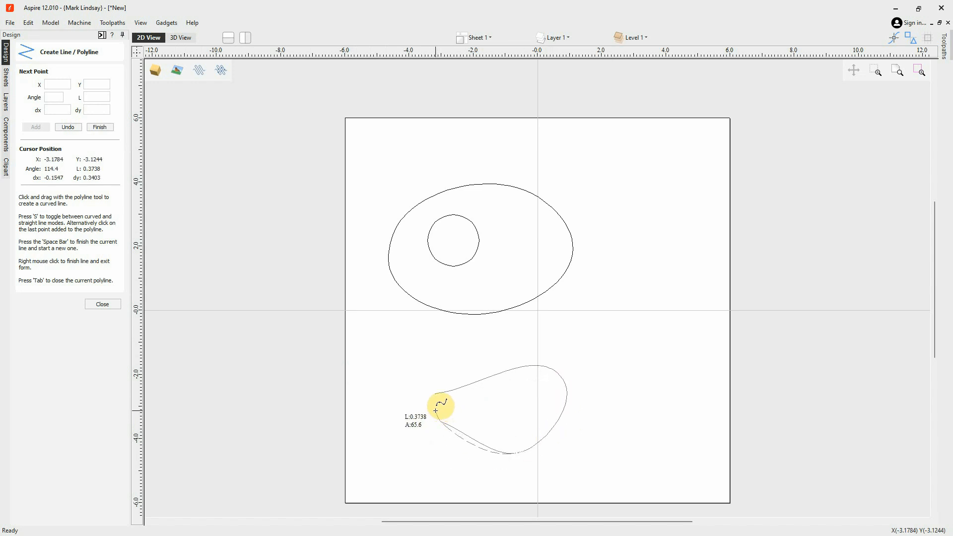
click(437, 399)
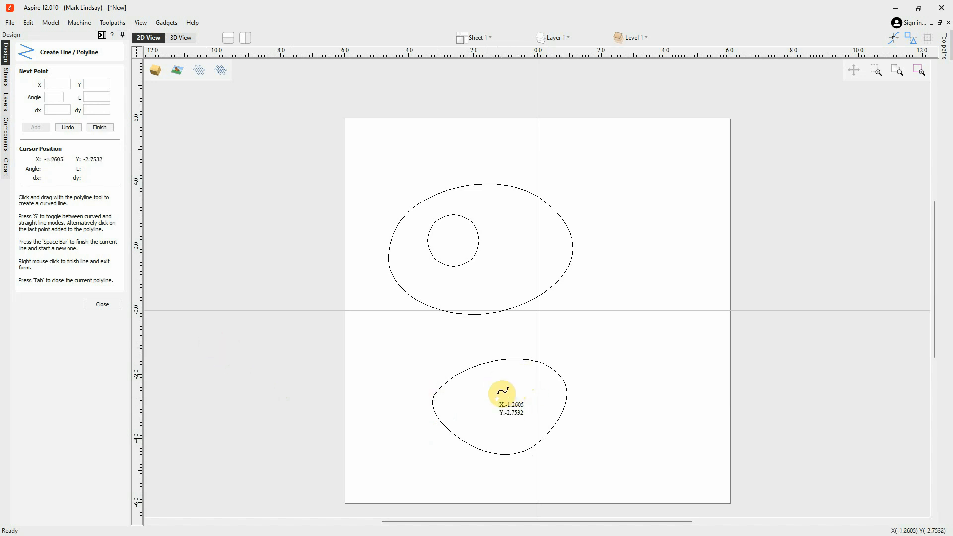
key(ctrl+z)
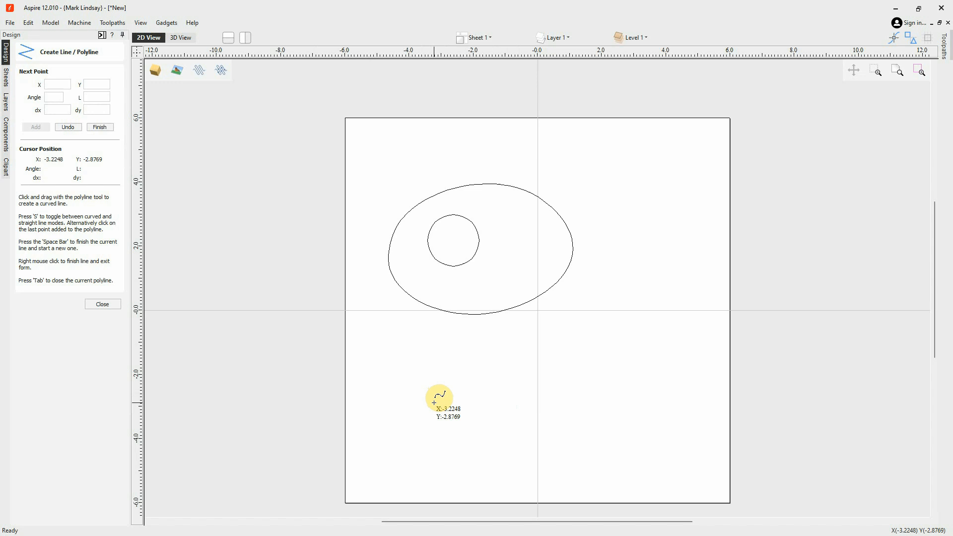
Draw three straight segments below the oval from about X -3.7, Y -2.8 through 0.2, -1.9 and 3, -4.3 to -1, -4.7
key(s)
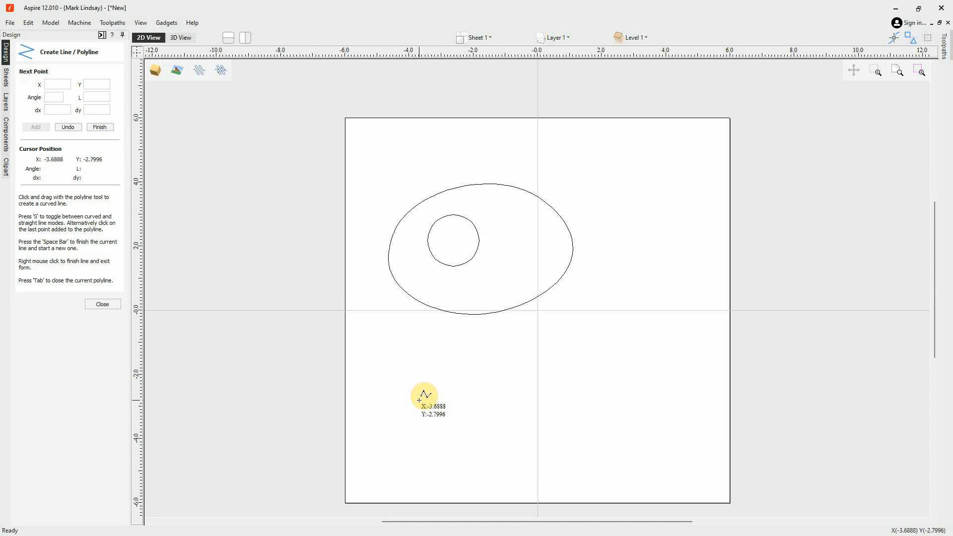
click(419, 400)
click(545, 372)
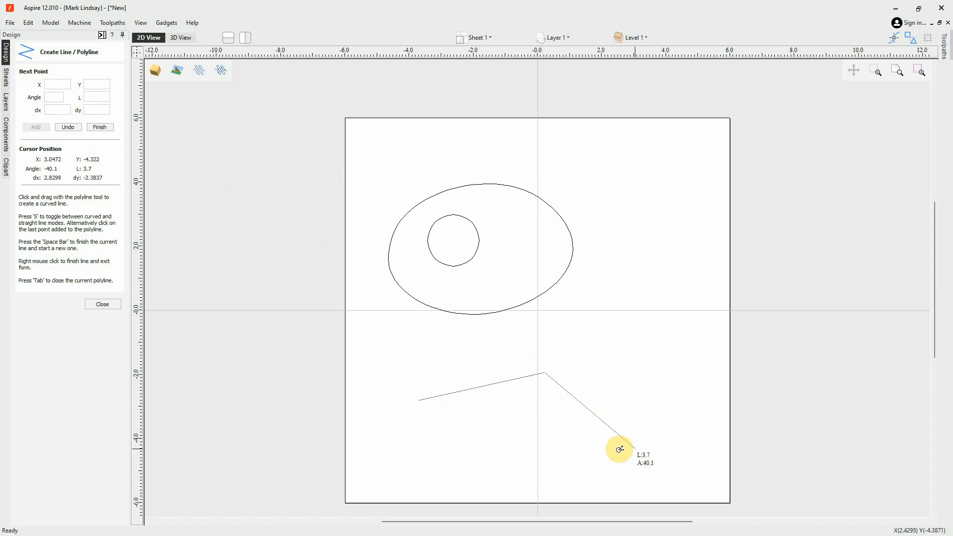
click(635, 449)
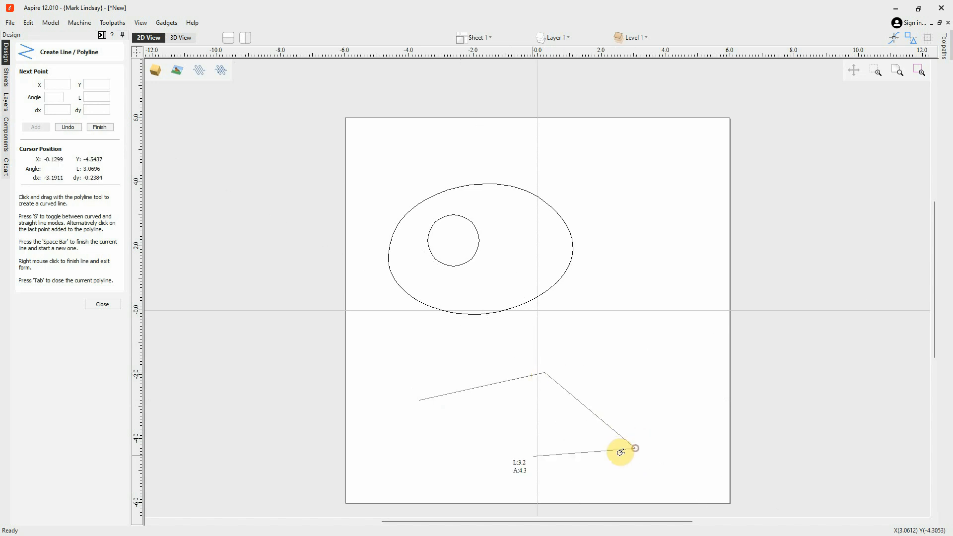
click(505, 461)
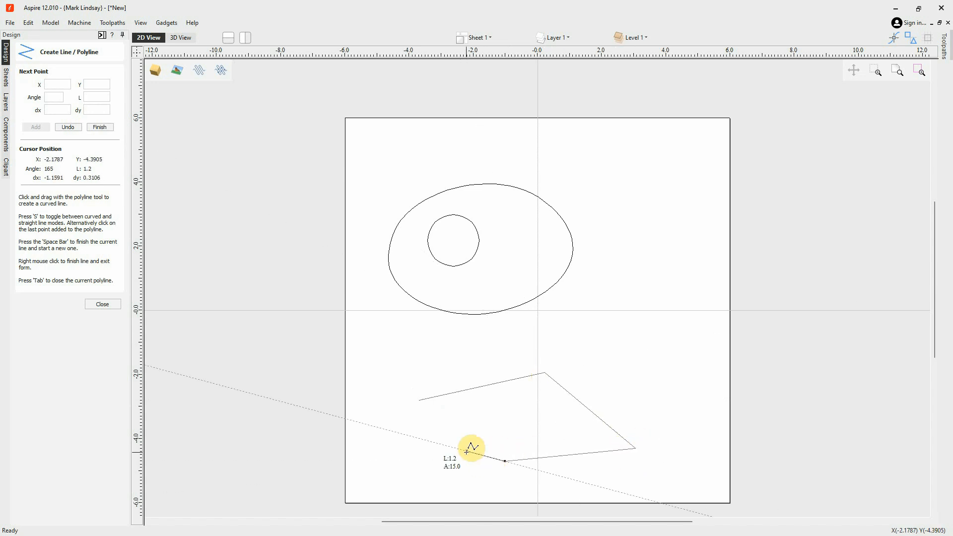
Extend the polyline with a bent span to about X -2.2, Y -4.4 and a curve to about X -5.6, Y -3.2, and finish it open
click(467, 452)
drag(467, 451, 420, 400)
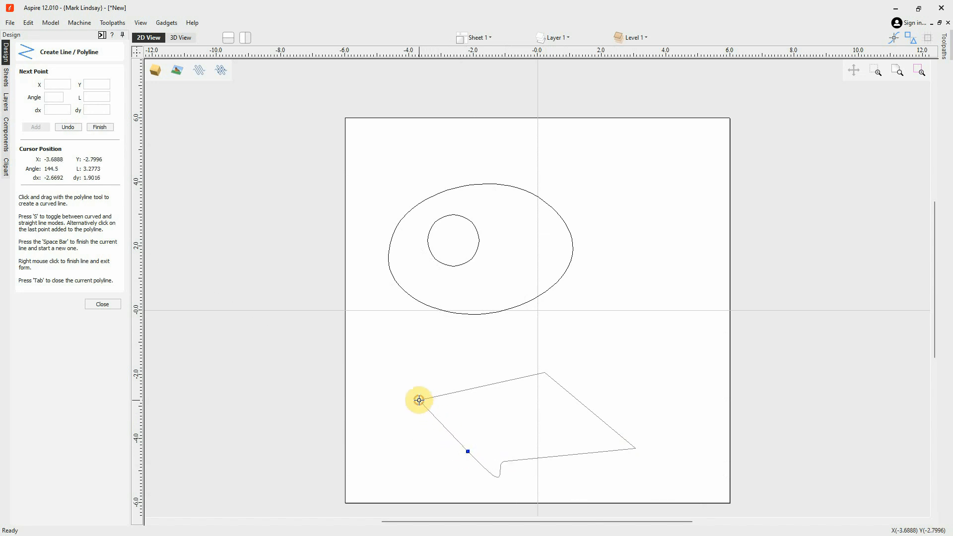
click(357, 411)
key(space)
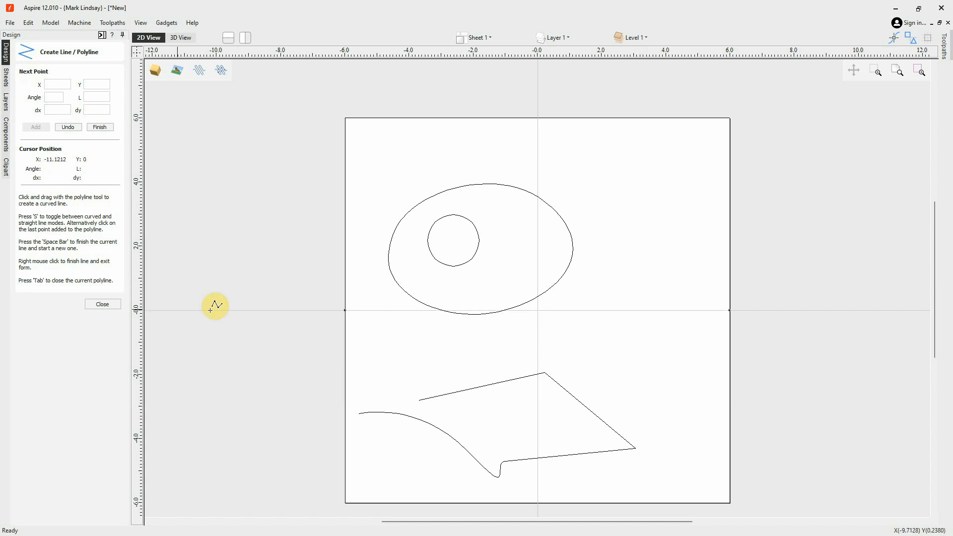
click(107, 305)
click(588, 344)
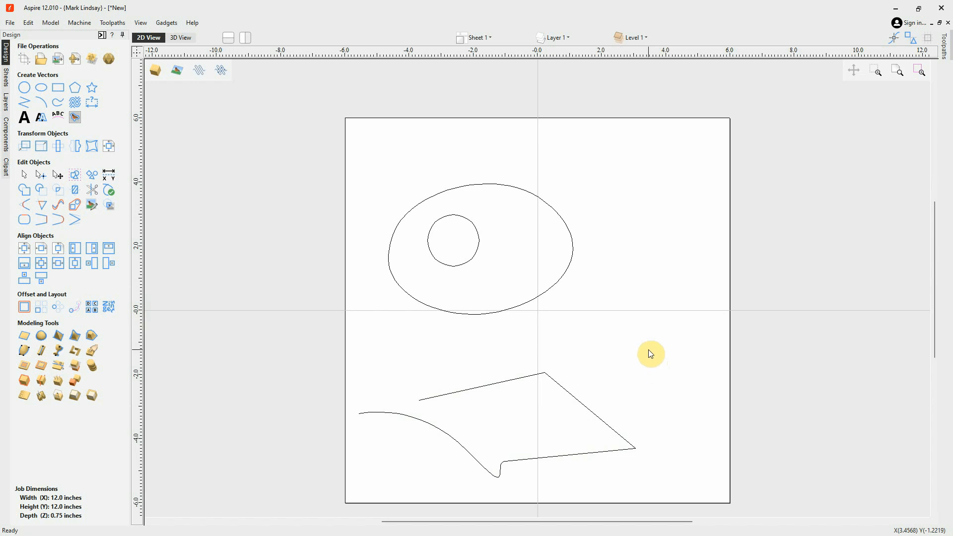
click(24, 102)
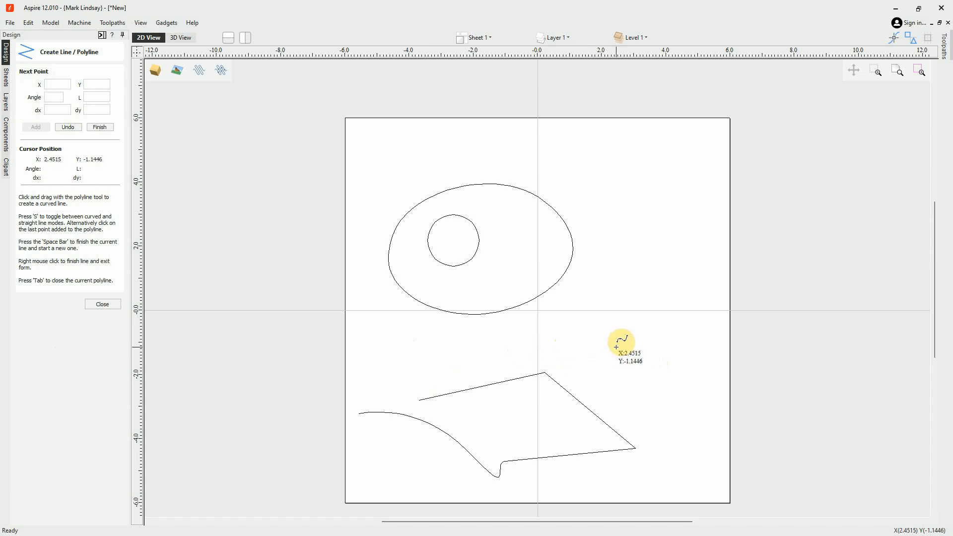
click(104, 305)
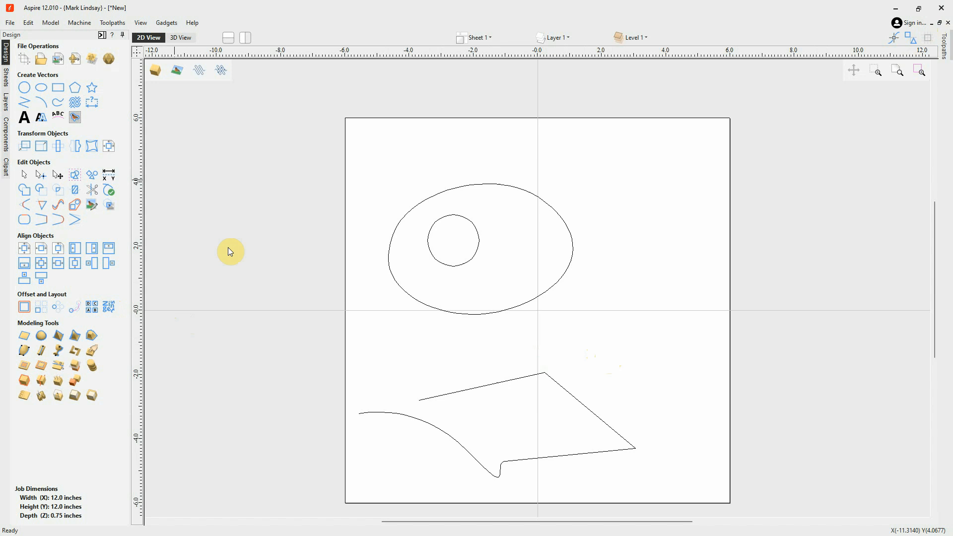
click(23, 102)
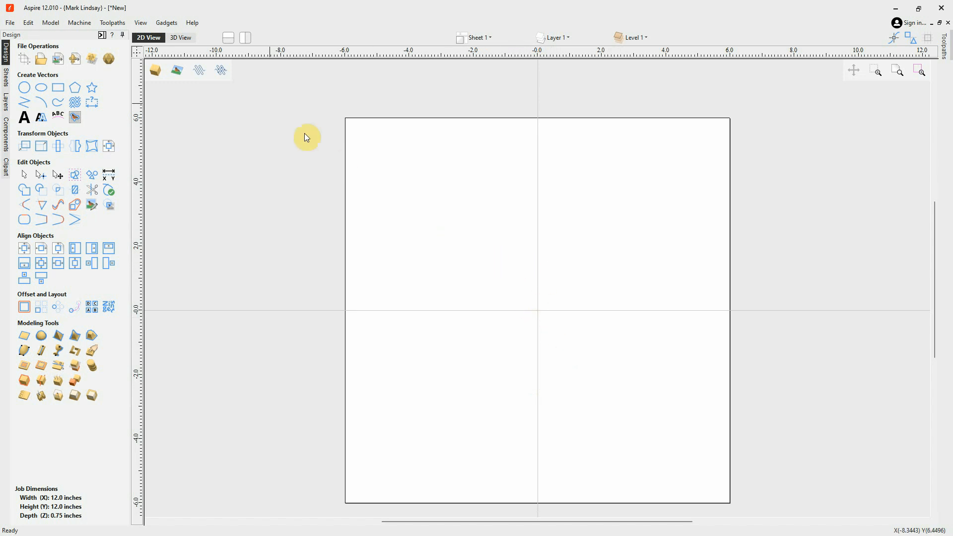
In the 3D view, draw a straight polyline segment 4 inches long at 30 degrees, starting from about X -2.7, Y -2.3
click(181, 38)
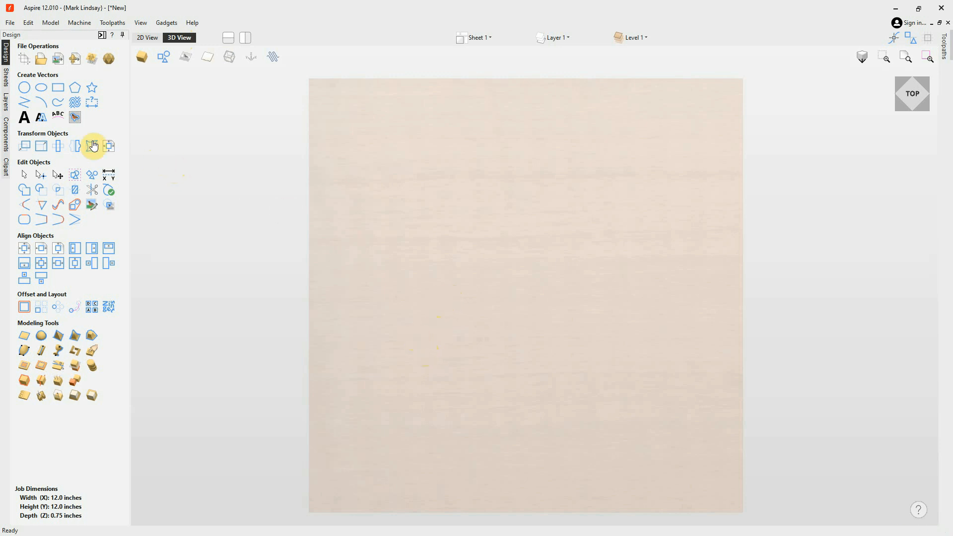
click(22, 102)
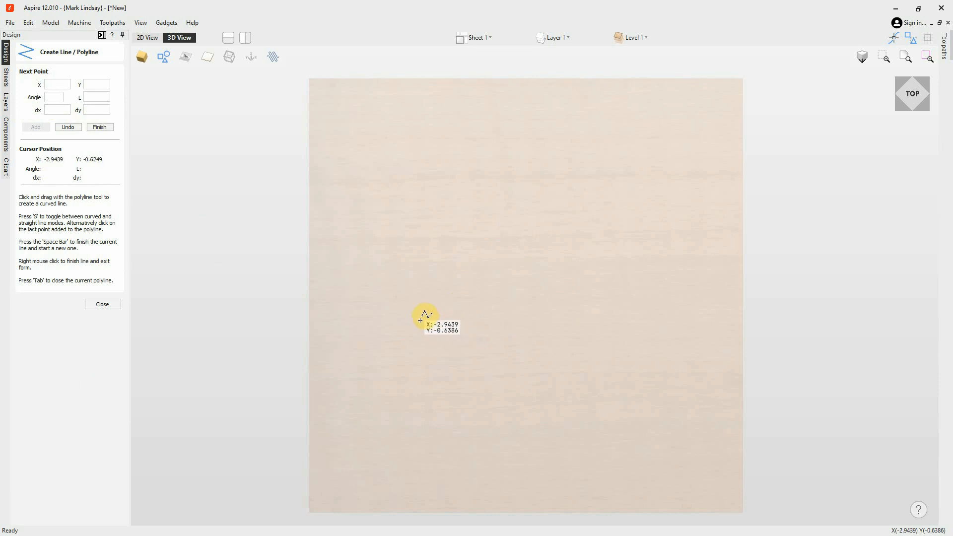
click(429, 380)
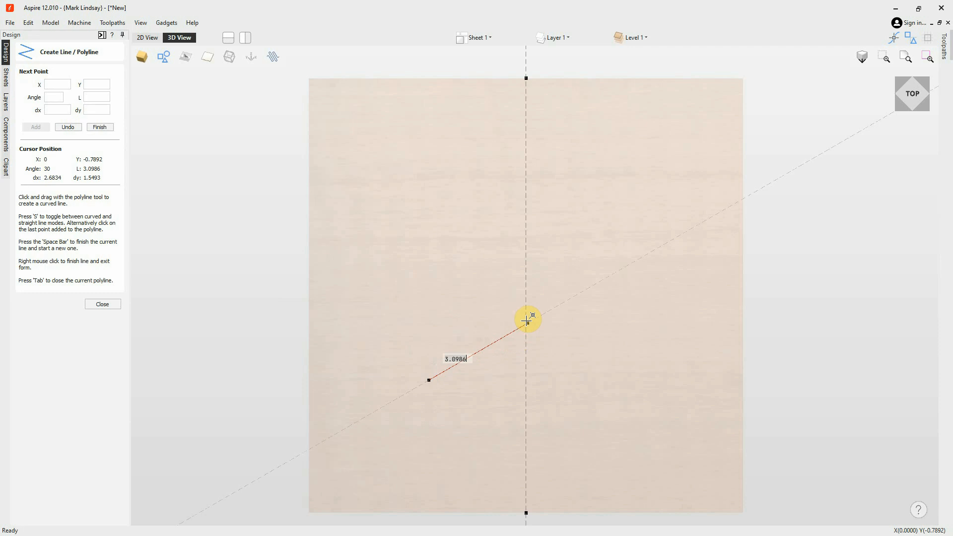
text(4)
key(Return)
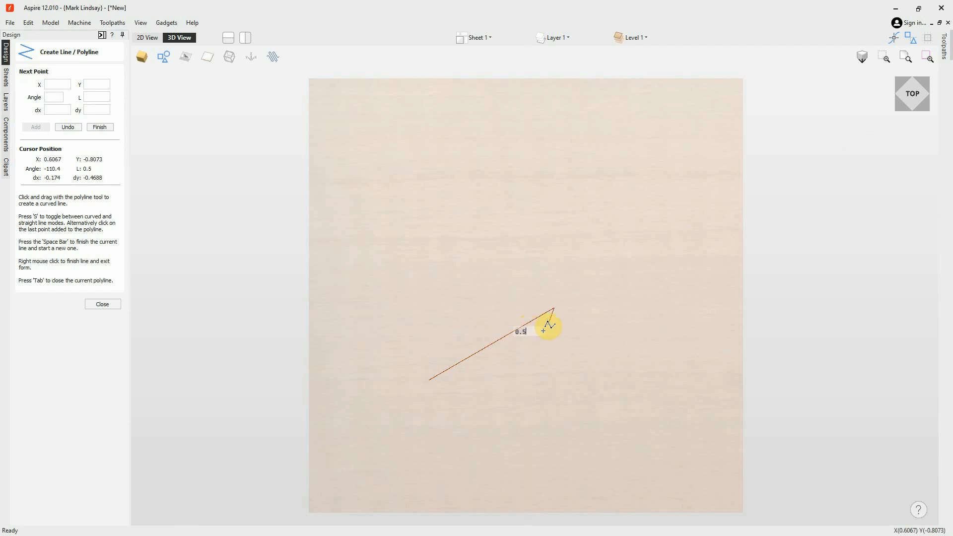
Add a straight segment about 4.9 inches long at 135 degrees to a point above the start, and close the polyline into a triangle
text(0.8)
click(553, 309)
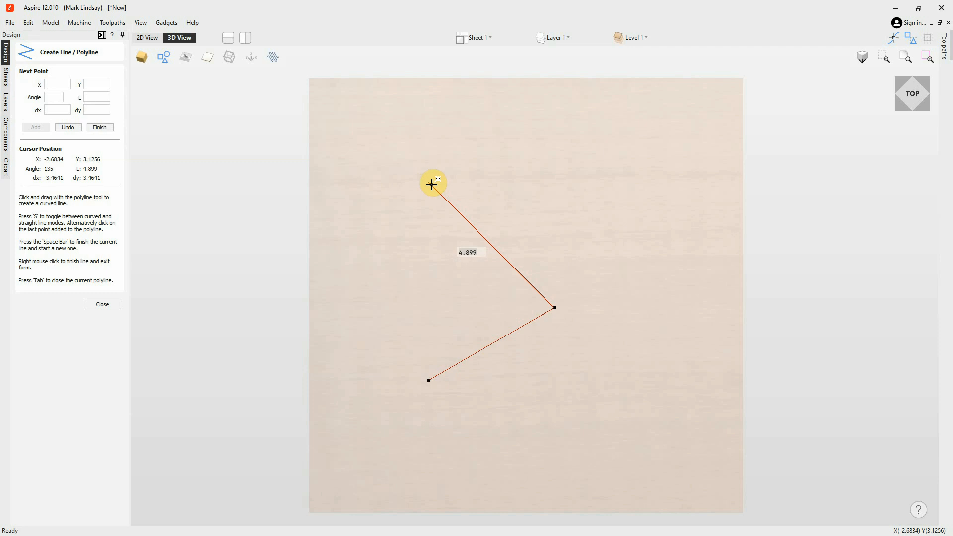
click(431, 184)
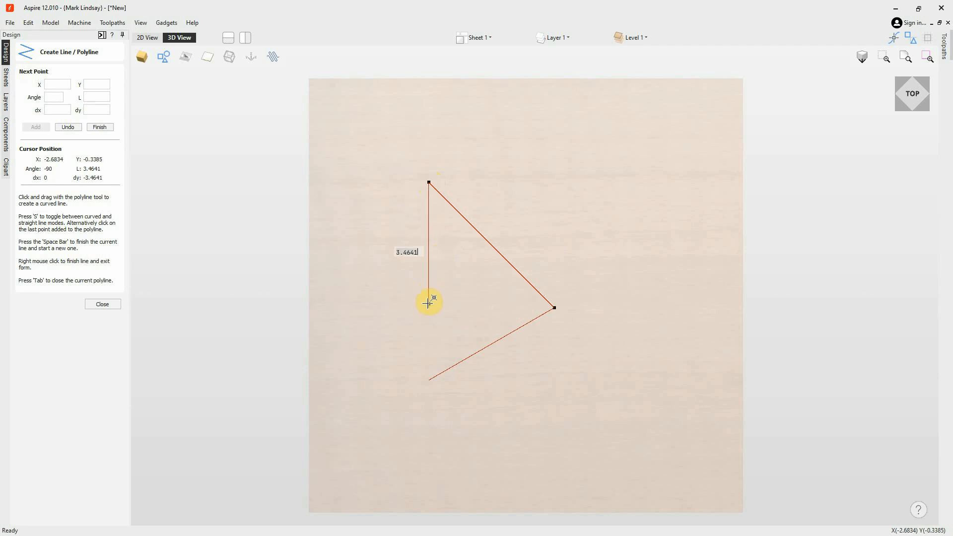
key(Tab)
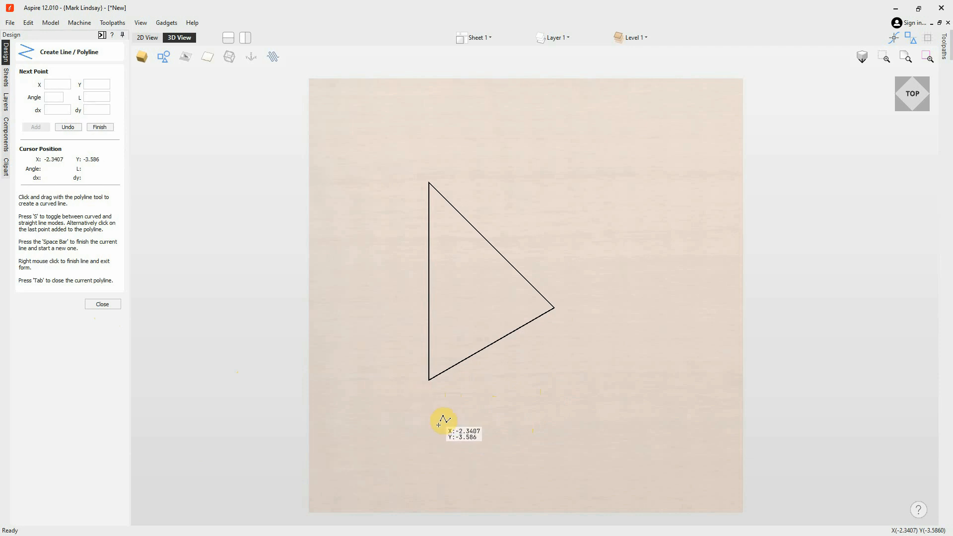
Draw a closed curved shape below the triangle from about X -1.5, Y -3.7 through 1.2, -2.5; 2.1, -4.1 and -1.3, -4.8, and close the tool
click(473, 430)
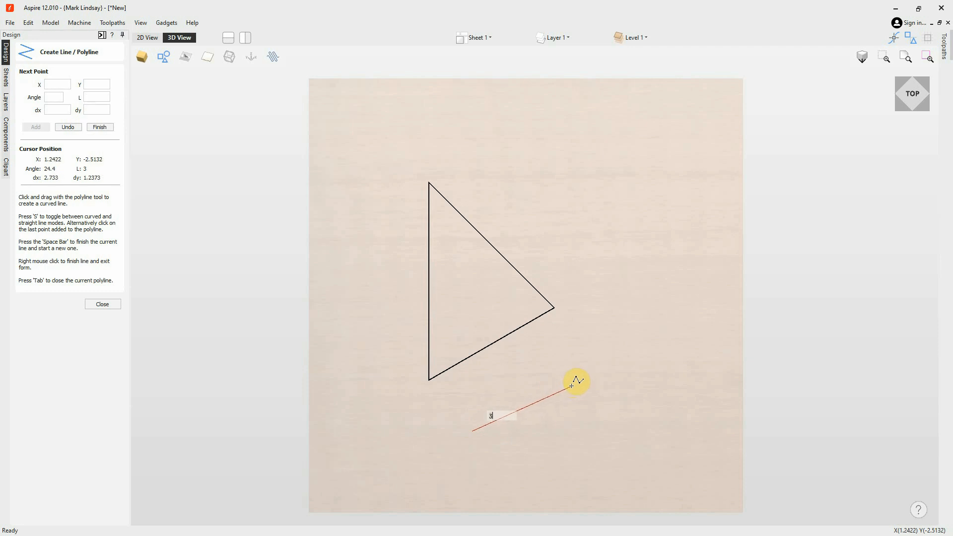
drag(572, 386, 627, 407)
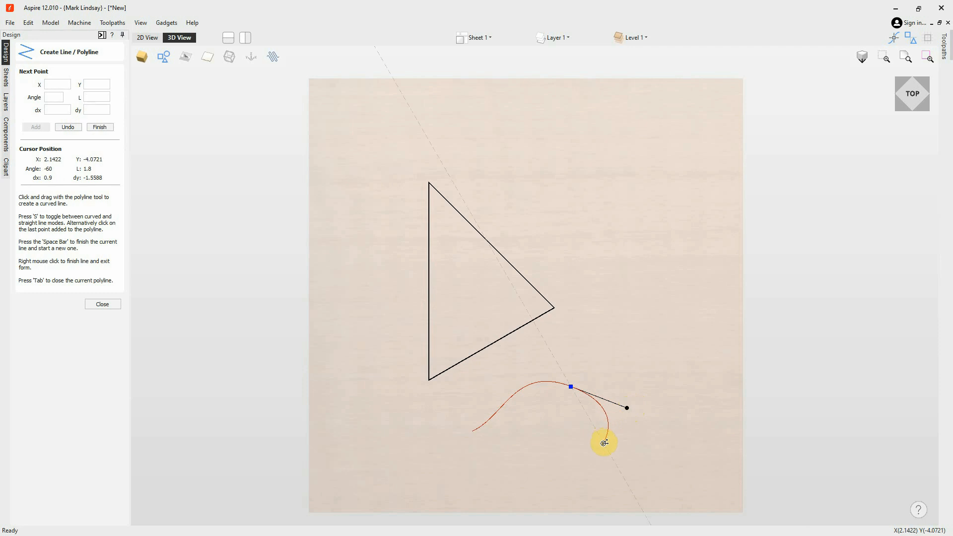
drag(604, 442, 582, 459)
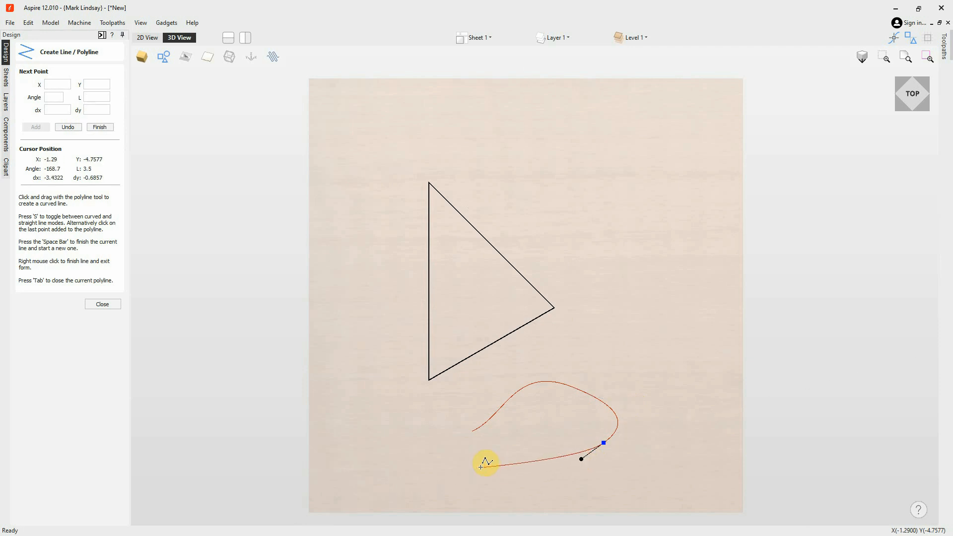
drag(480, 468, 474, 459)
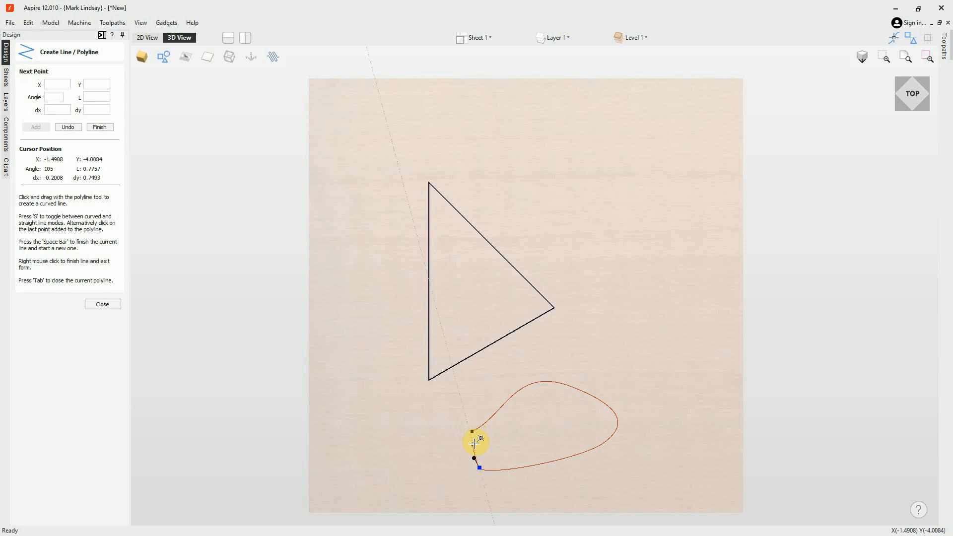
click(474, 443)
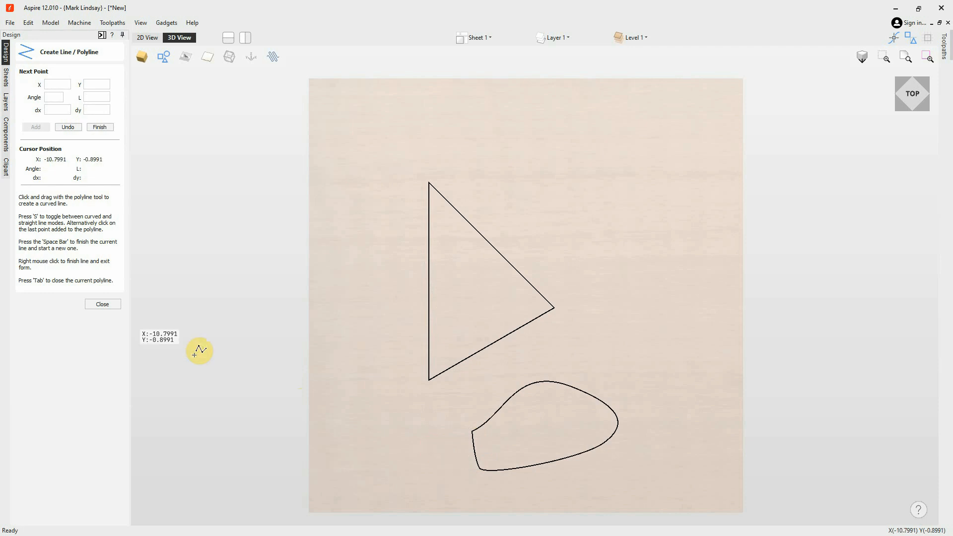
click(102, 304)
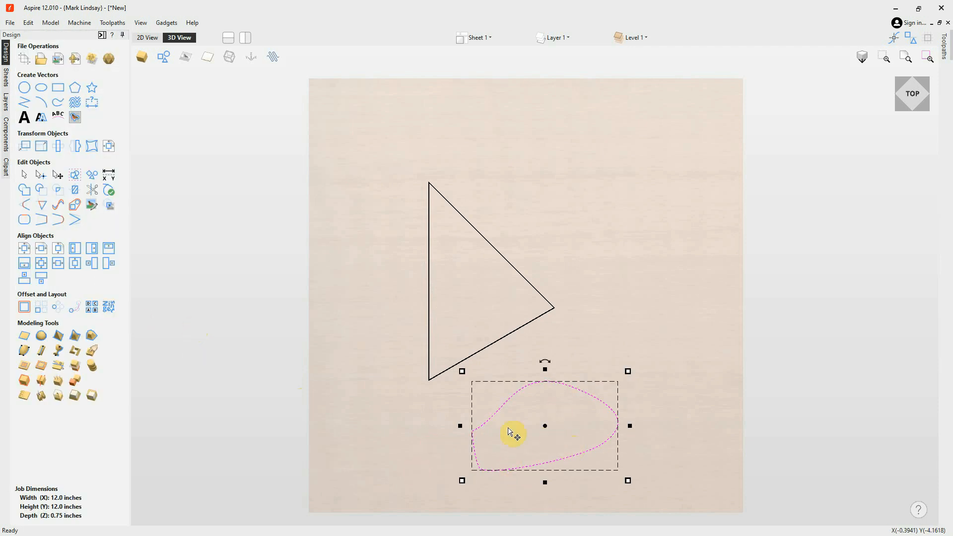
Delete both the triangle and the curved shape
click(539, 317)
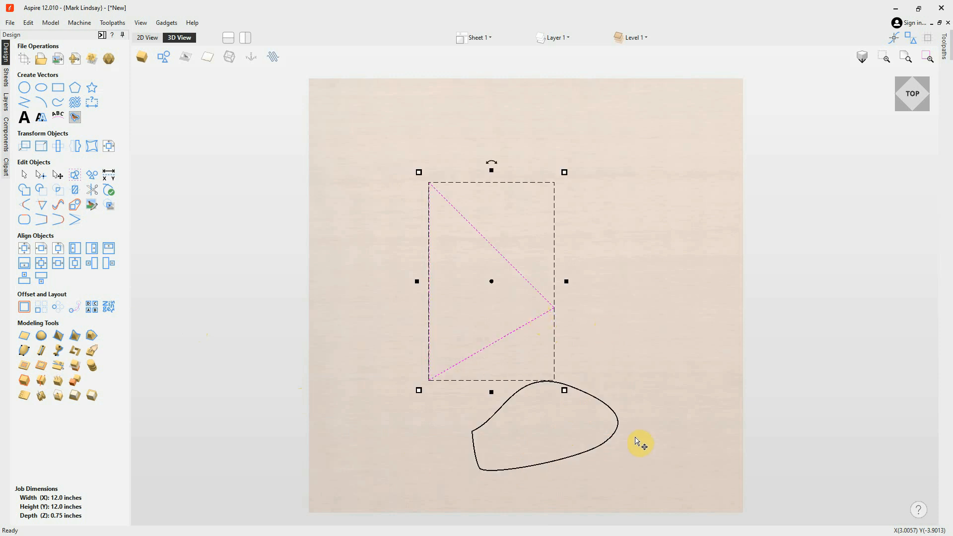
click(666, 398)
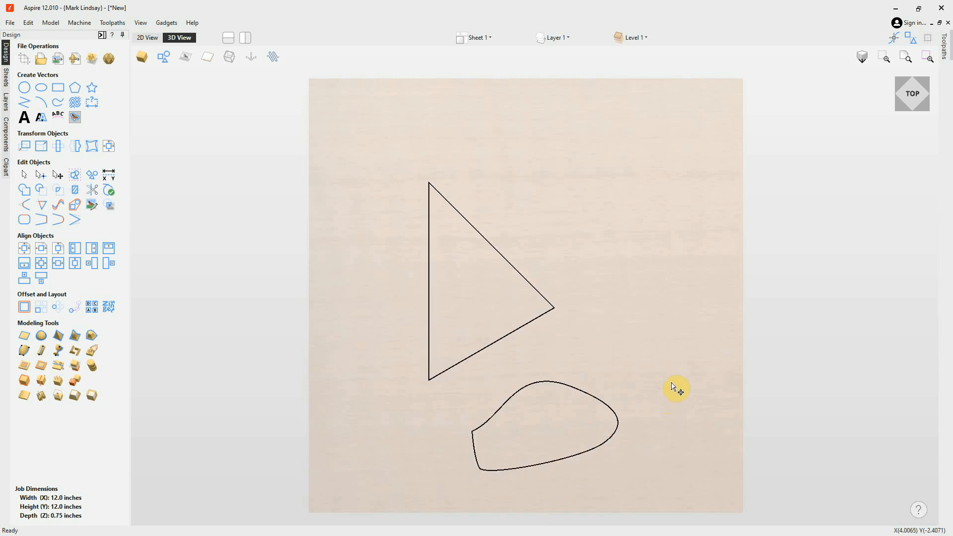
key(ctrl+a)
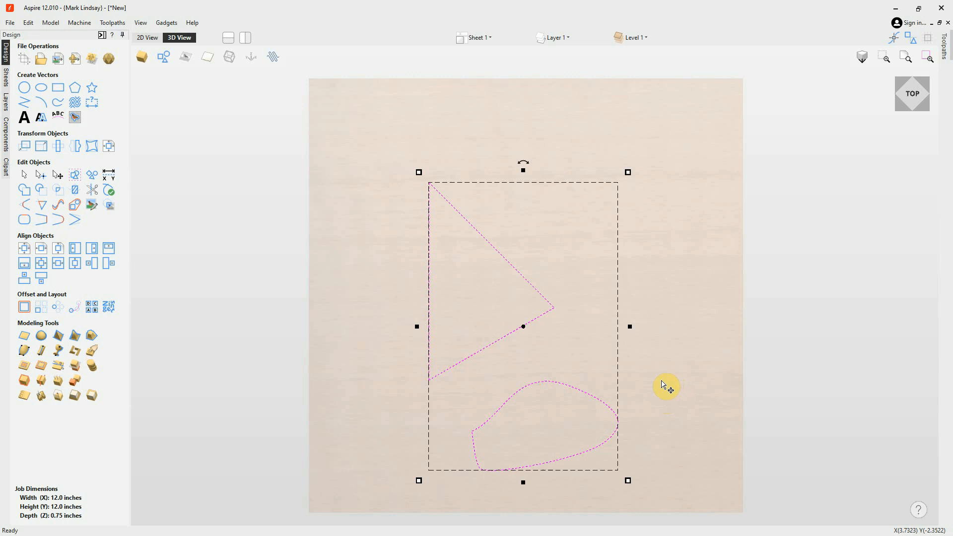
key(Delete)
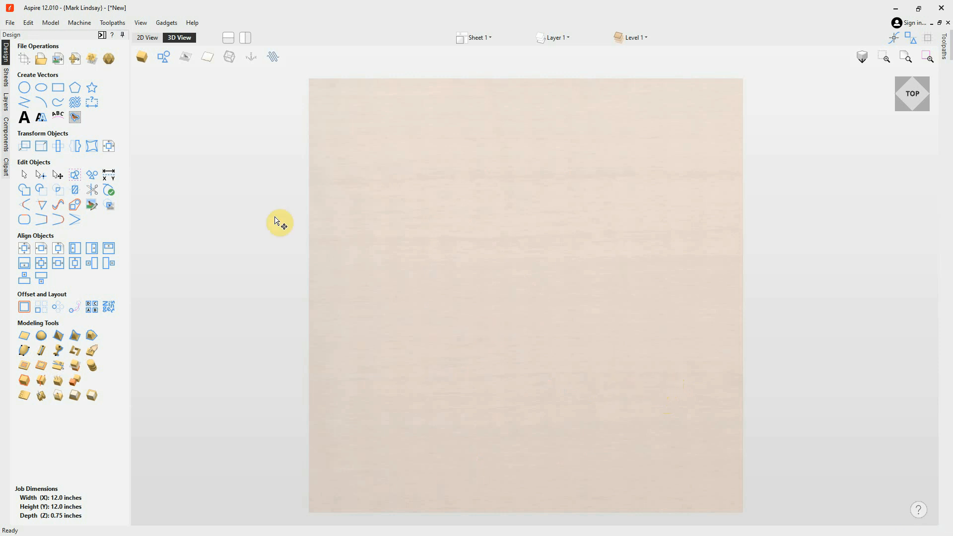
Draw a smooth-curve polyline from about X -2.6, Y -2.4 through 0.8, -1.6; 2.6, 0.4 and -0.1, -4.6, and close it into a smooth shape
click(24, 102)
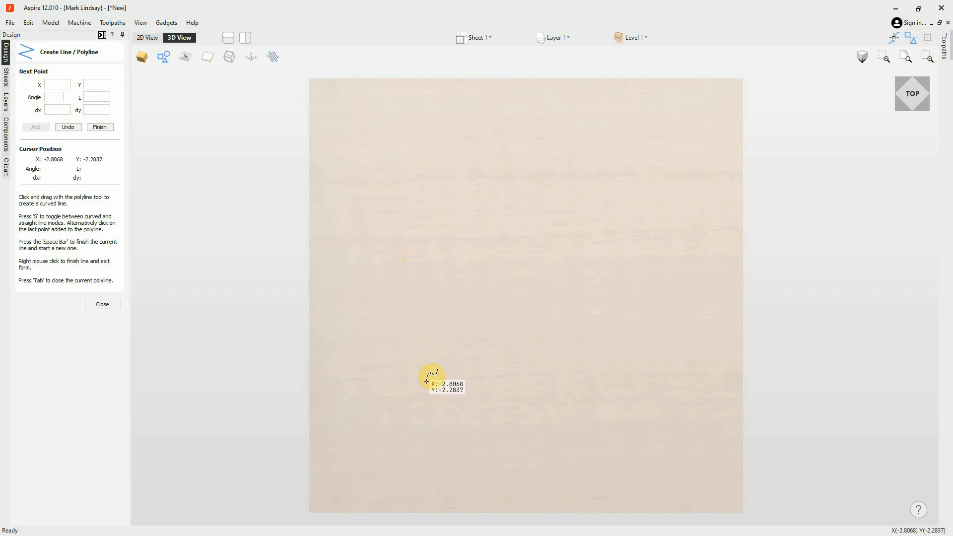
key(s)
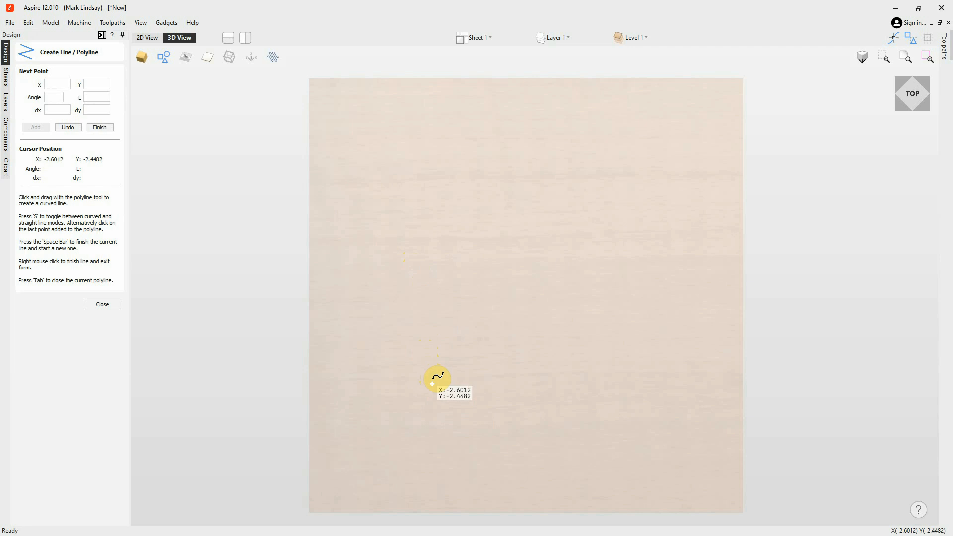
click(432, 384)
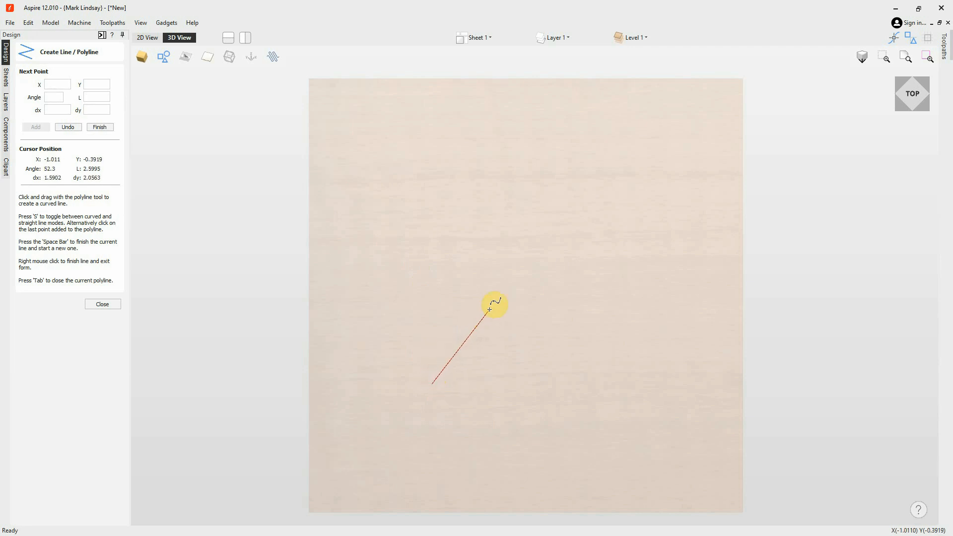
click(554, 353)
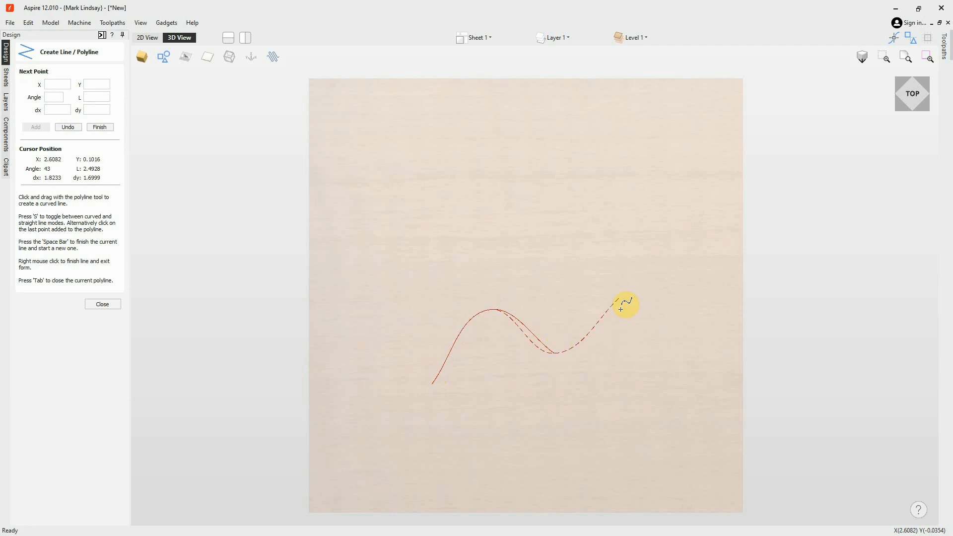
click(620, 280)
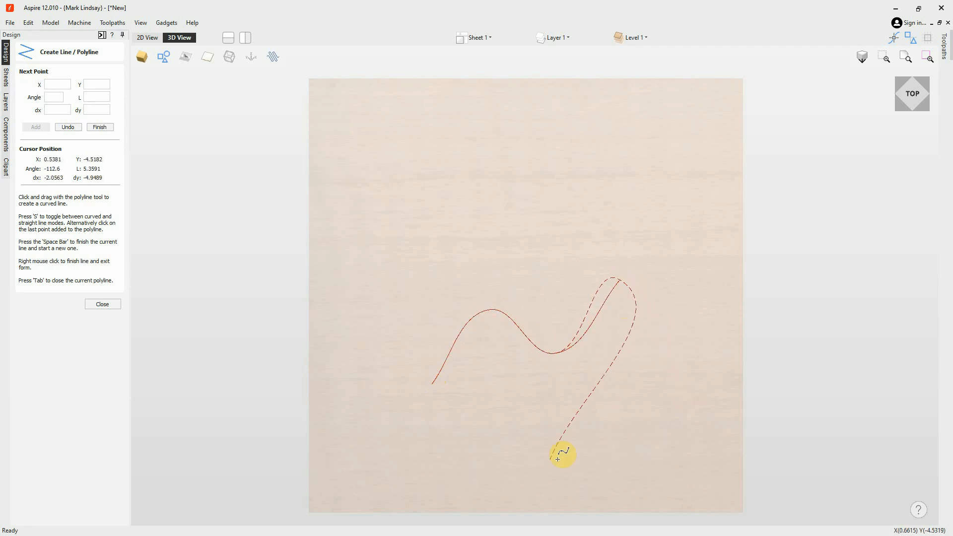
click(522, 462)
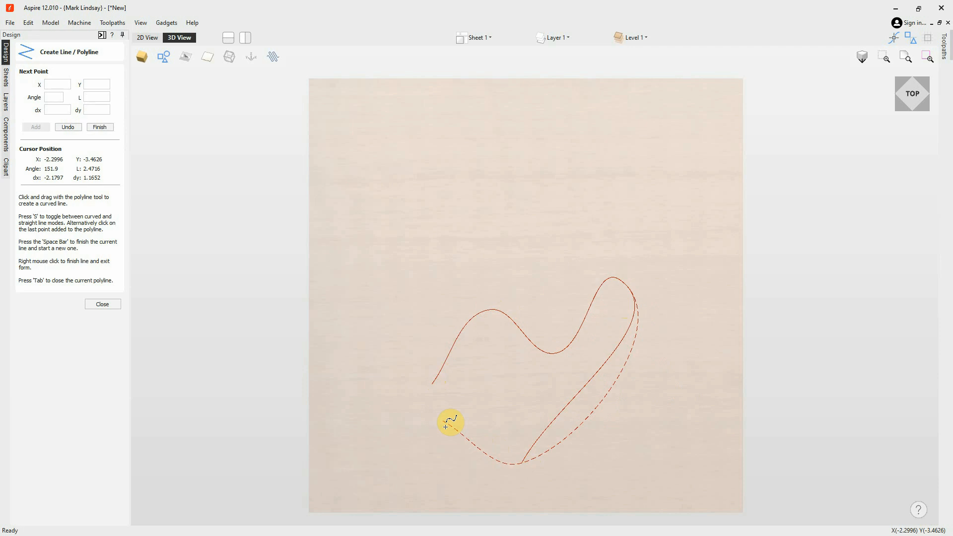
key(Tab)
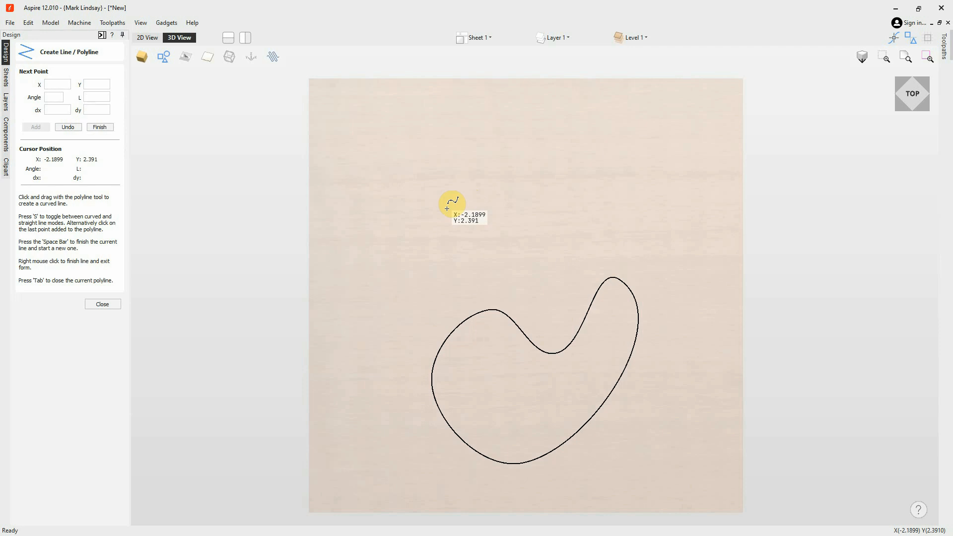
key(s)
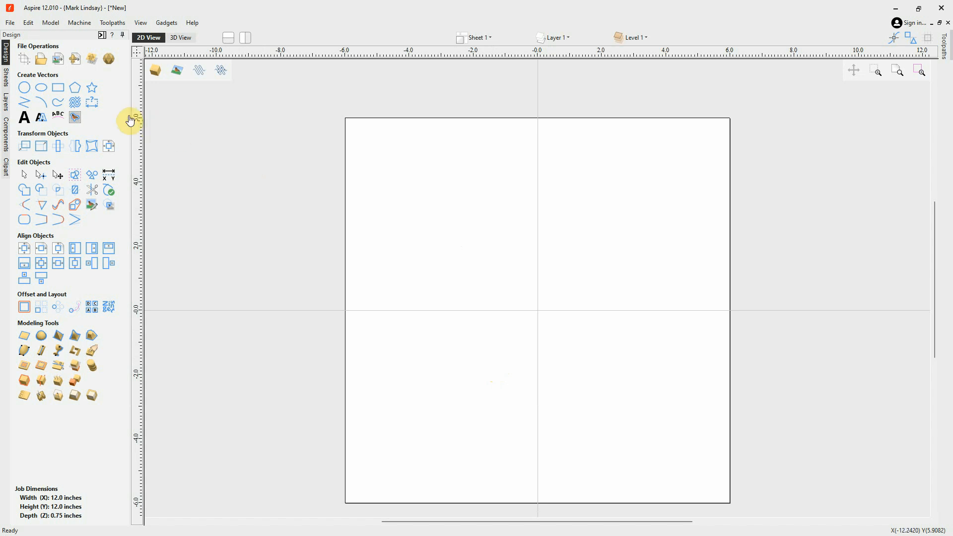
Draw a three-point arc from about X -3.1, Y 1.4 to X 3.2, Y 1.4 with its middle at about X 0, Y 2.7, and delete it
click(40, 105)
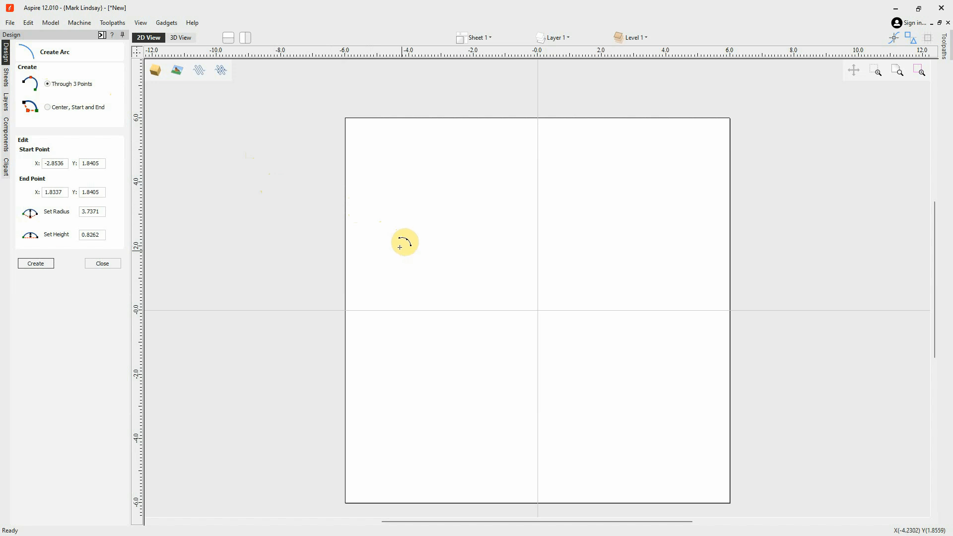
click(439, 266)
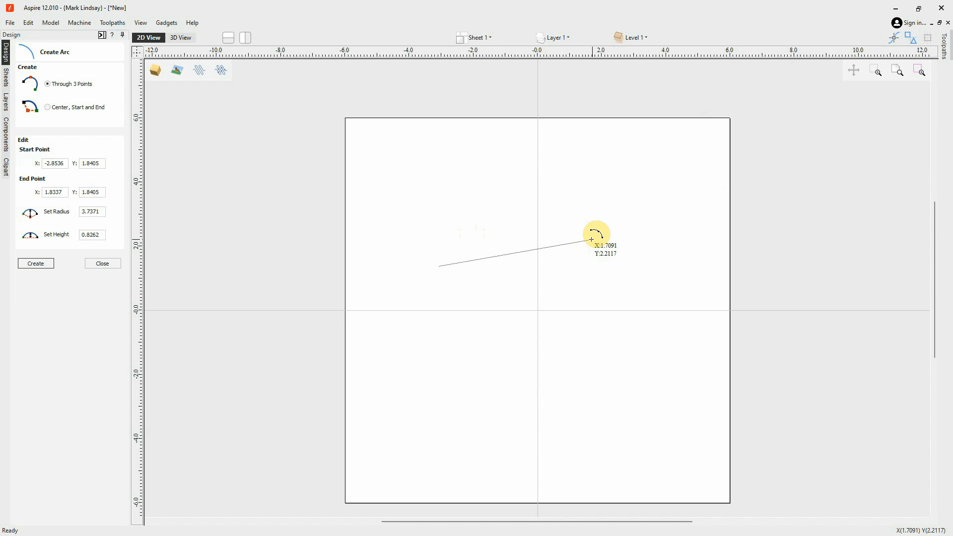
click(639, 266)
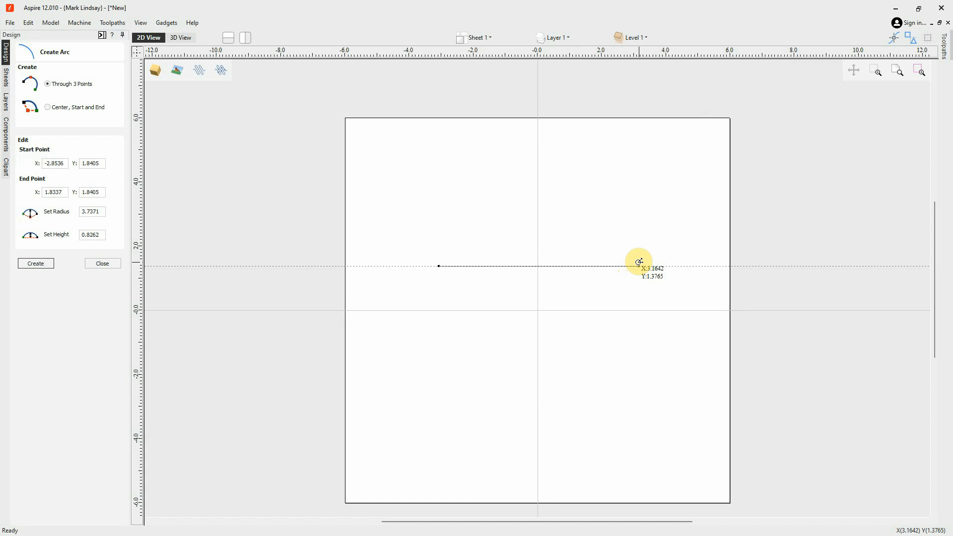
click(639, 262)
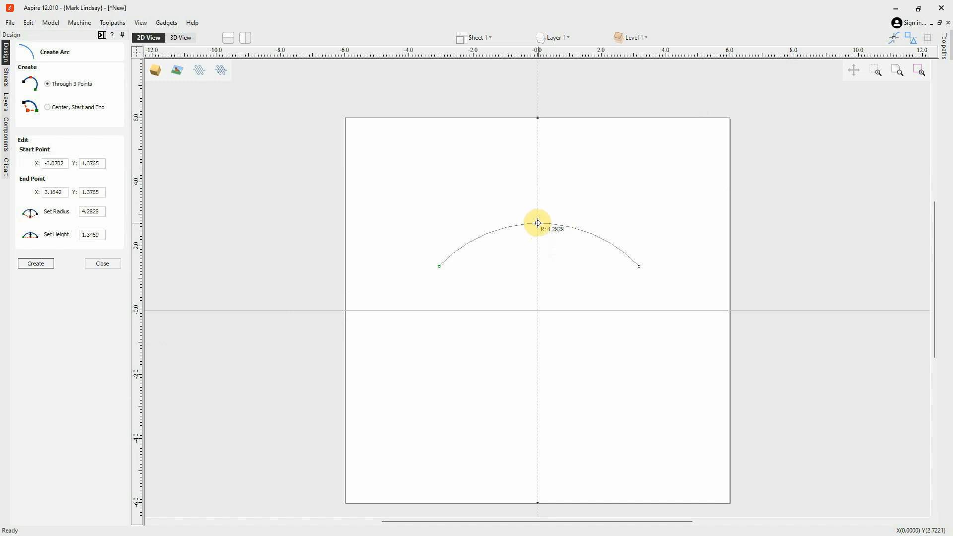
click(538, 223)
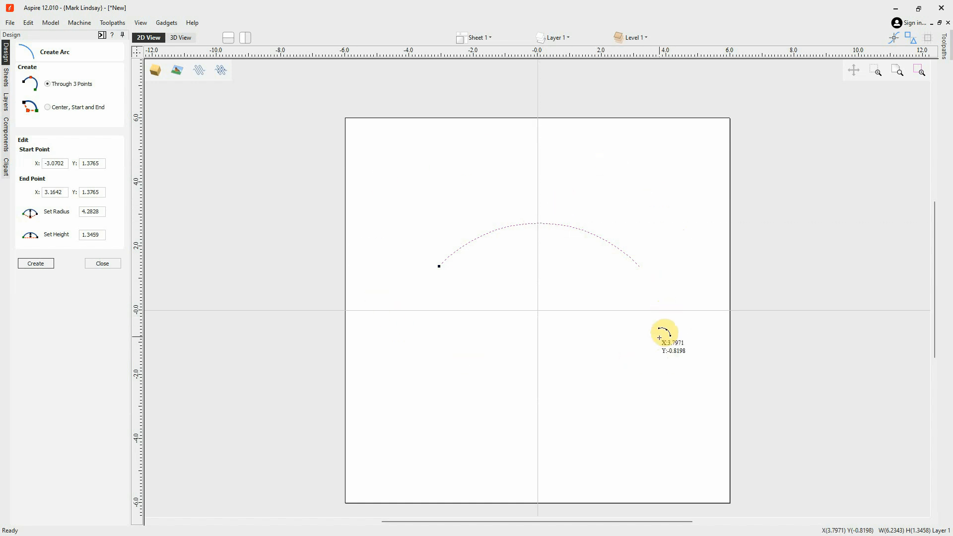
key(Delete)
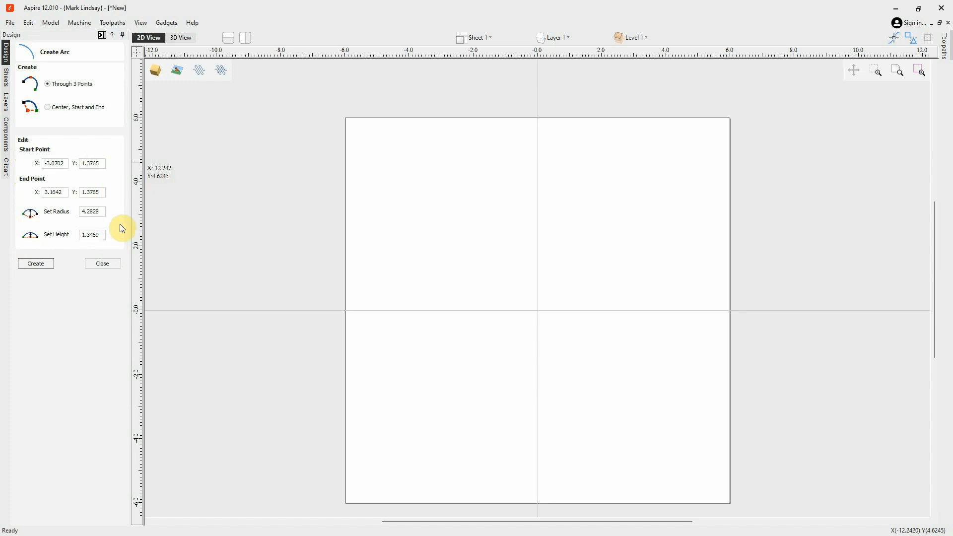
Set the start point of the three-point arc to X -2, Y 0
double_click(65, 165)
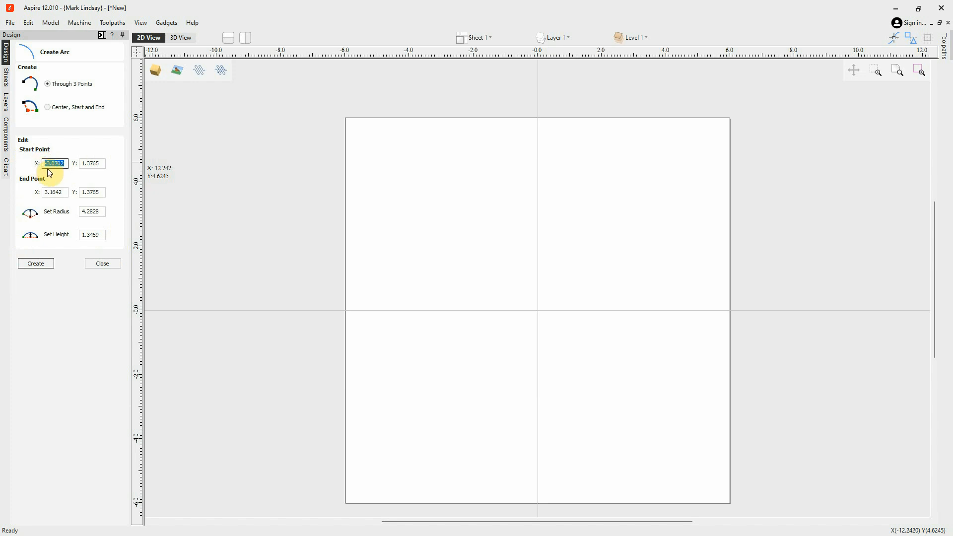
text(0)
text(-2)
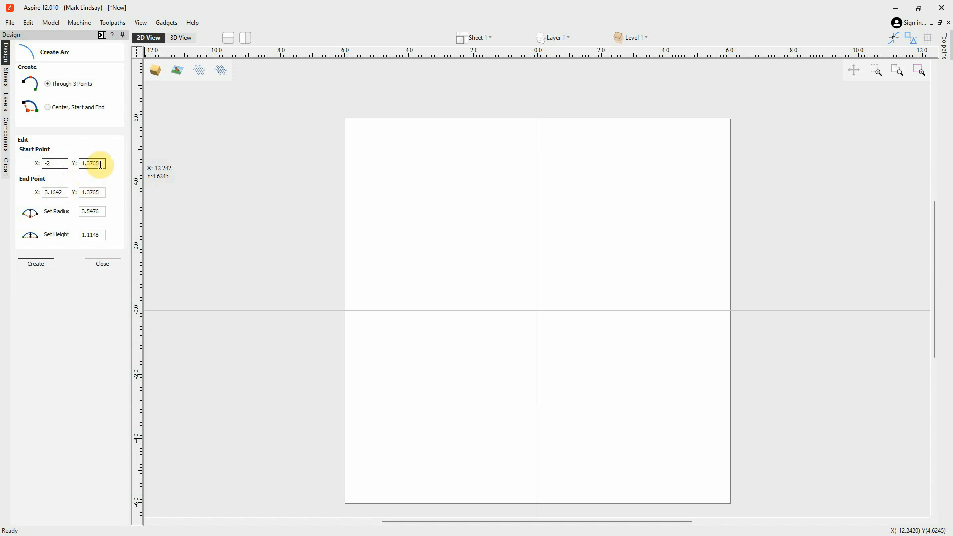
double_click(95, 163)
text(0)
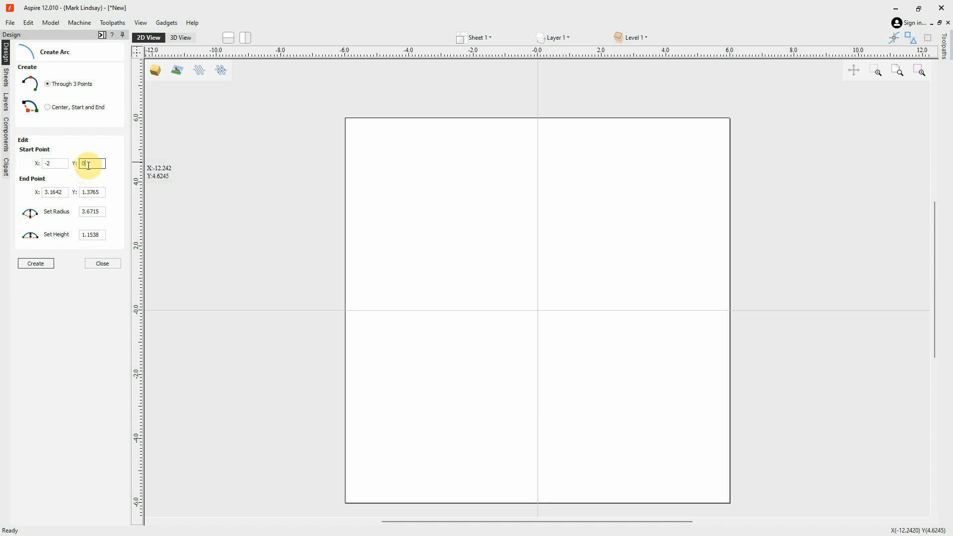
Set the end point of the three-point arc to X 2, Y 0
click(64, 192)
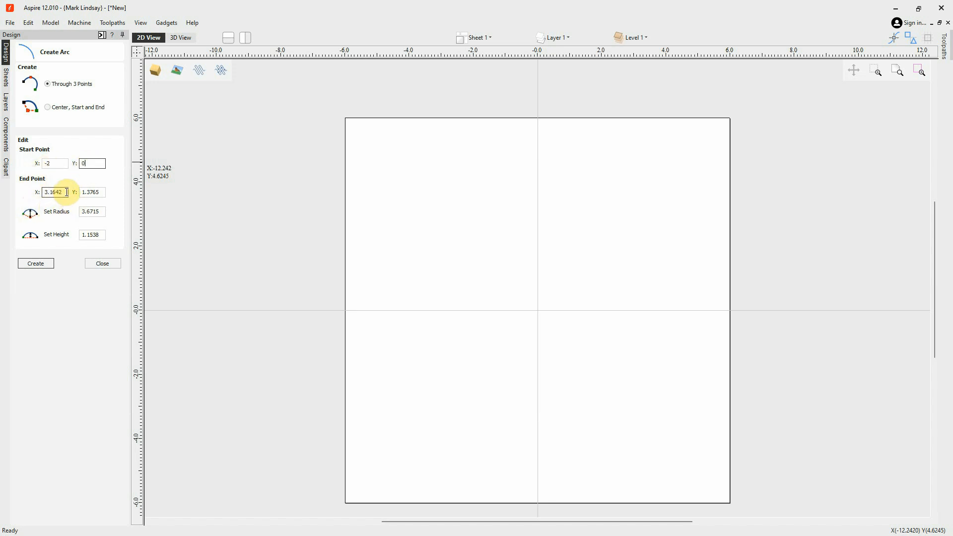
drag(66, 192, 38, 195)
text(2)
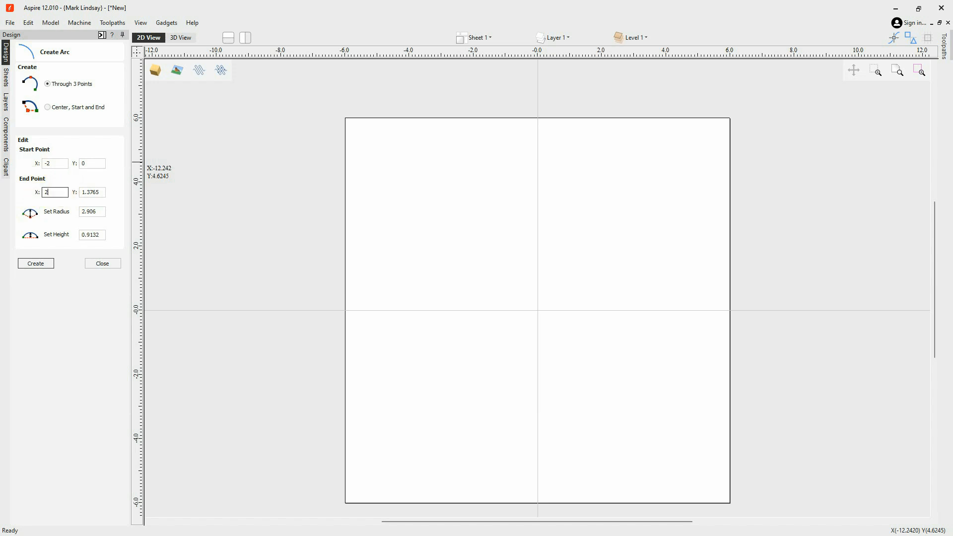
click(102, 192)
drag(102, 192, 74, 193)
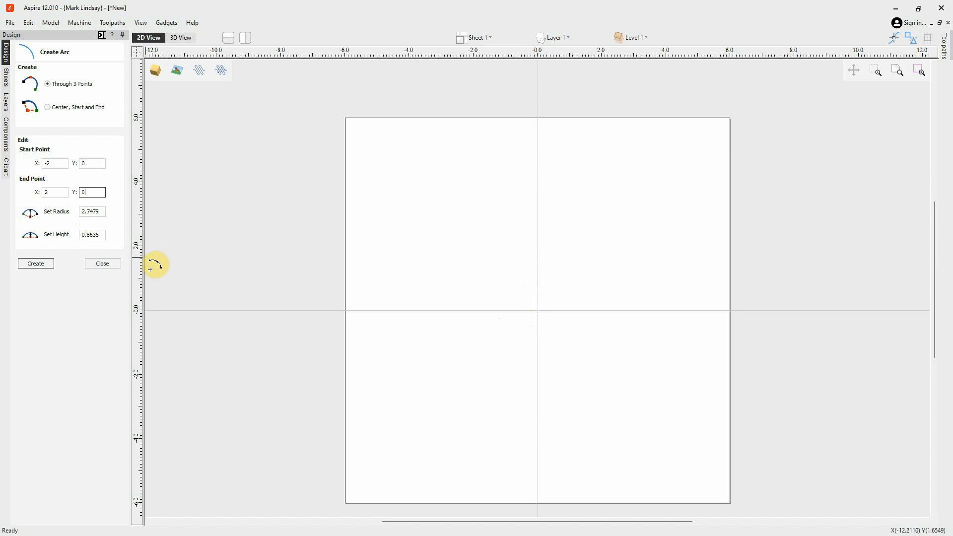
Set the arc's height to 1 and create the arc
drag(99, 234, 69, 237)
text(1)
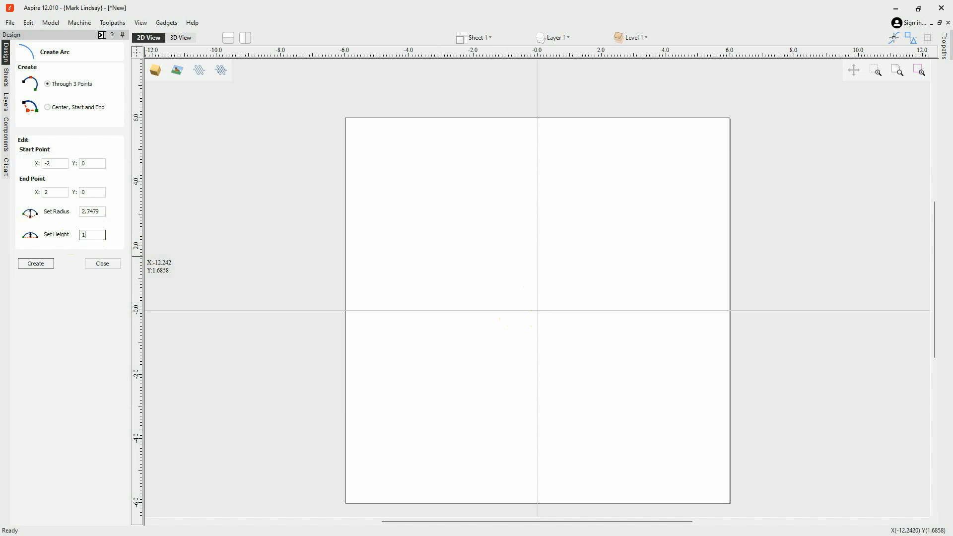
click(37, 264)
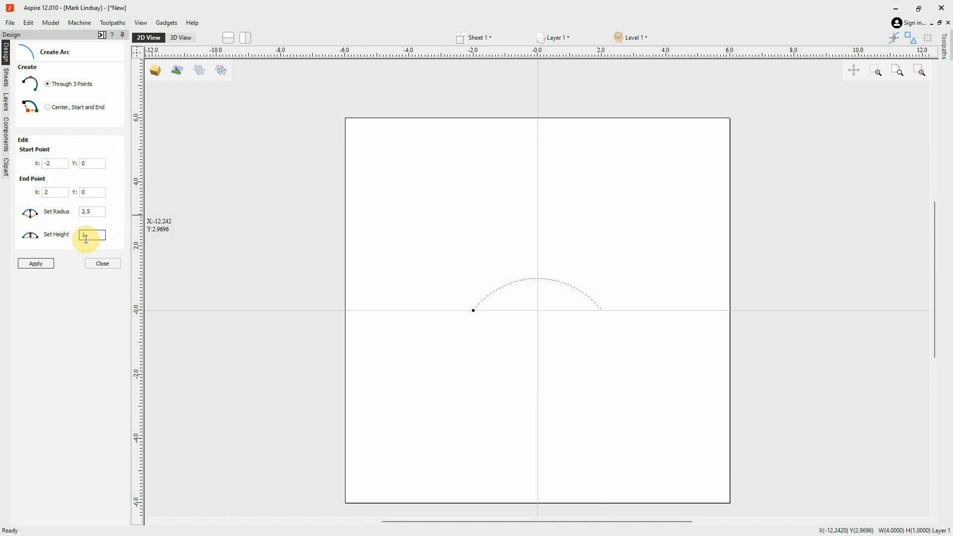
click(94, 211)
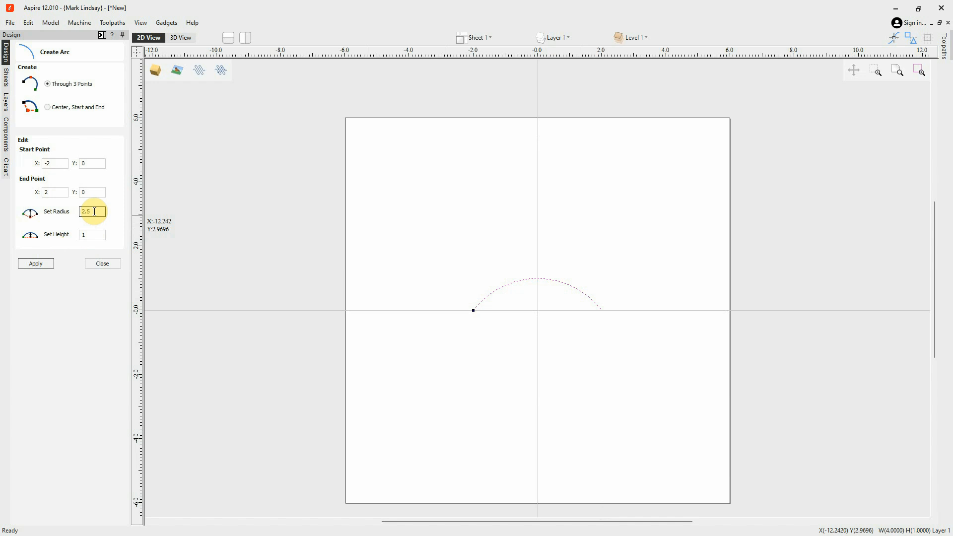
Close the arc tool and delete the 1-inch-high arc
click(109, 264)
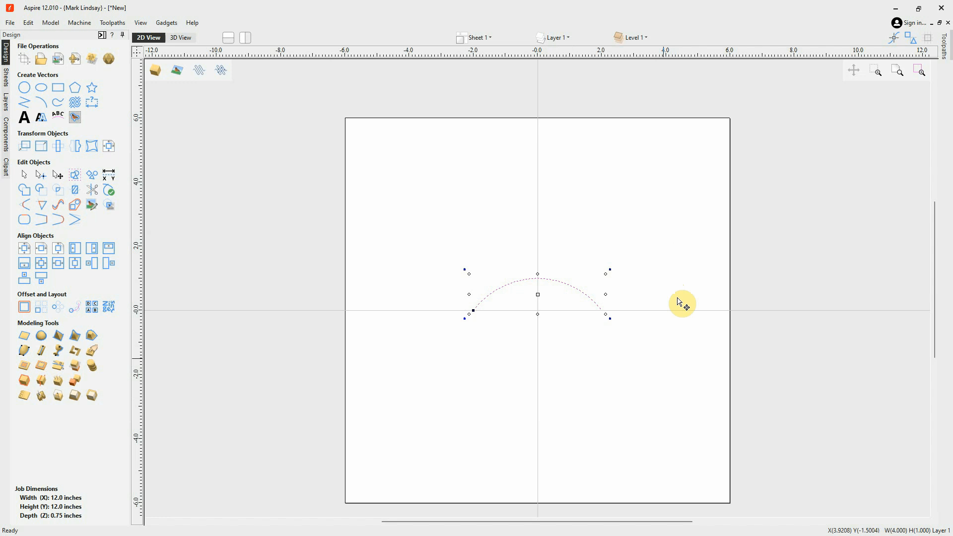
drag(621, 235, 370, 361)
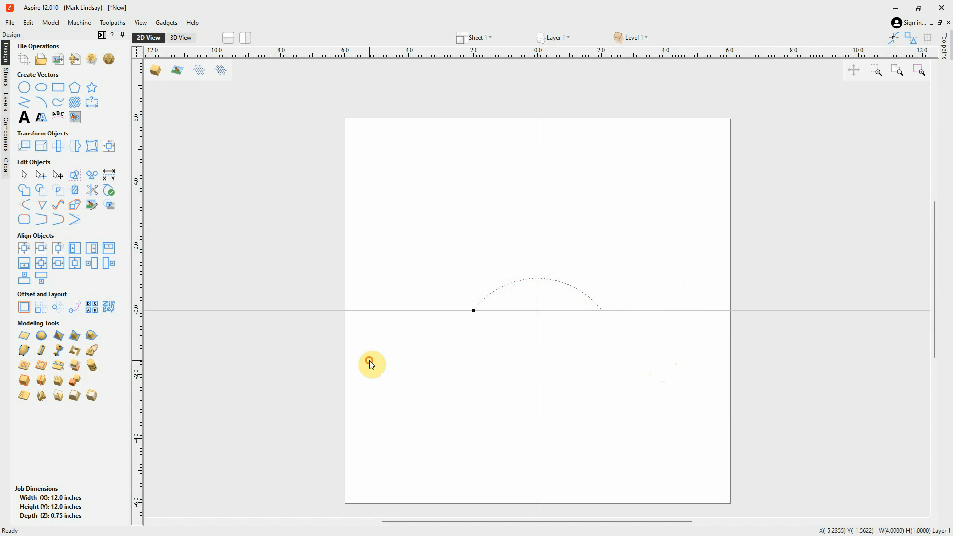
key(Delete)
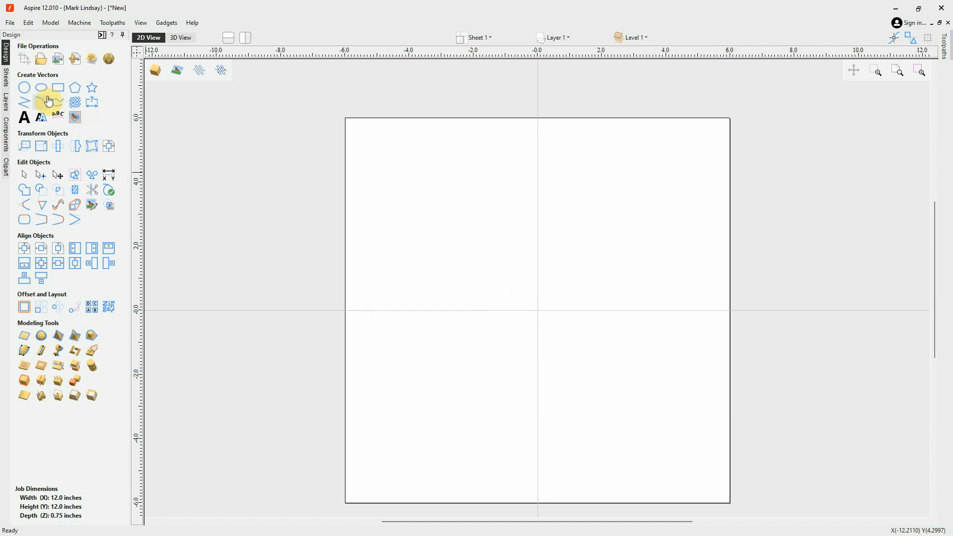
Draw a center-start-end arc centered on X 0, Y 0 from about X 0, Y 4.2 to X 4.2, Y 0
click(37, 102)
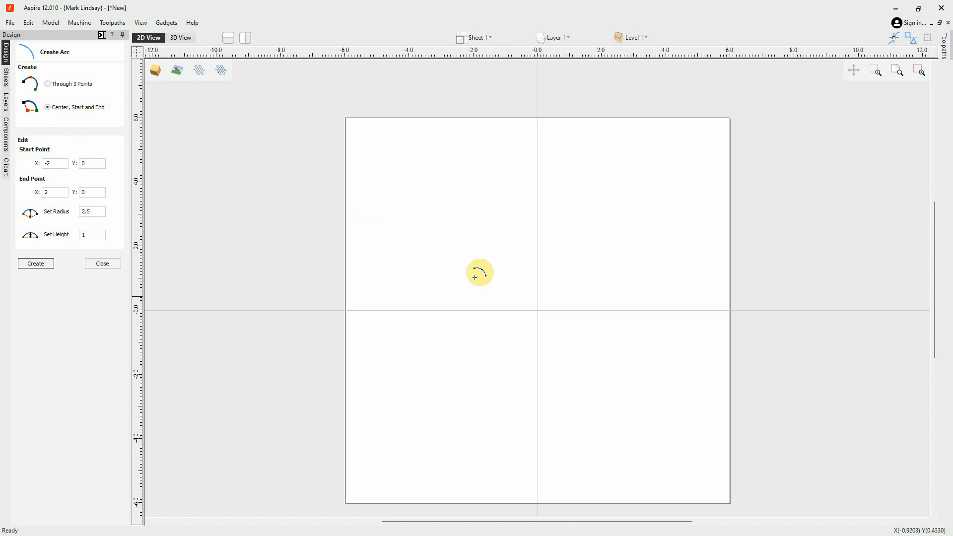
click(538, 311)
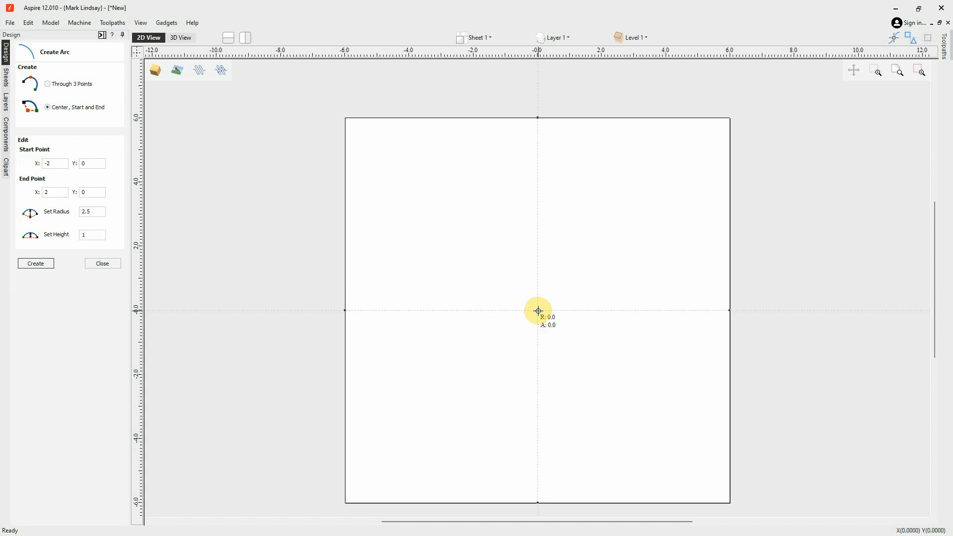
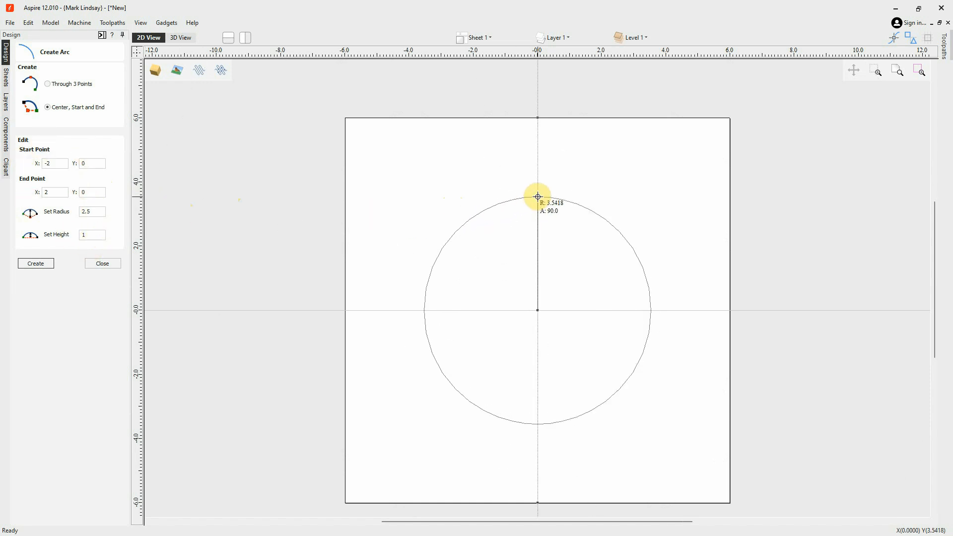
click(538, 177)
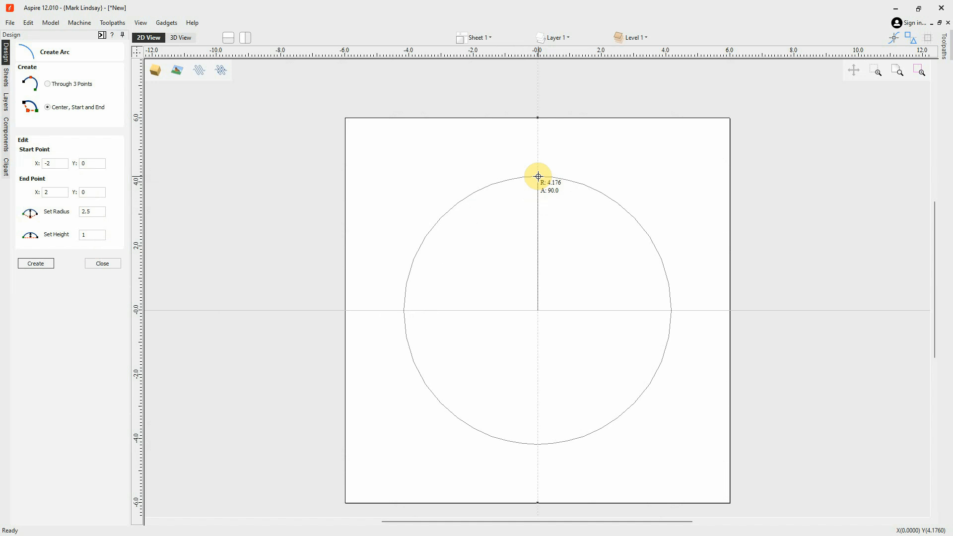
click(539, 176)
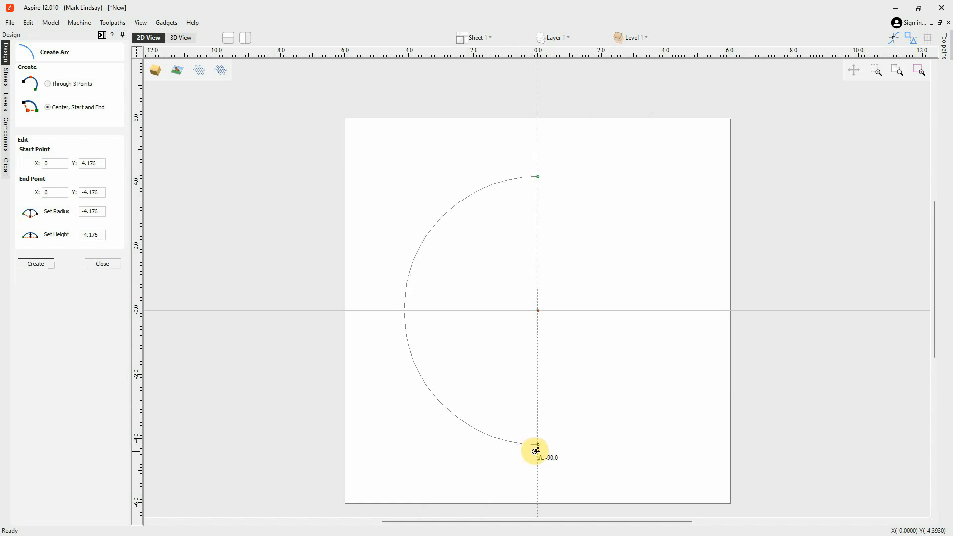
click(535, 451)
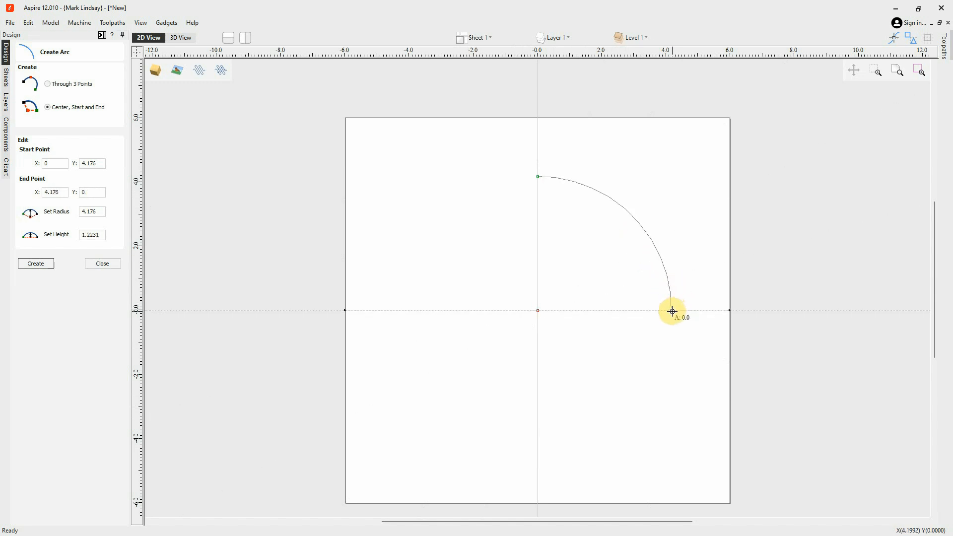
click(672, 311)
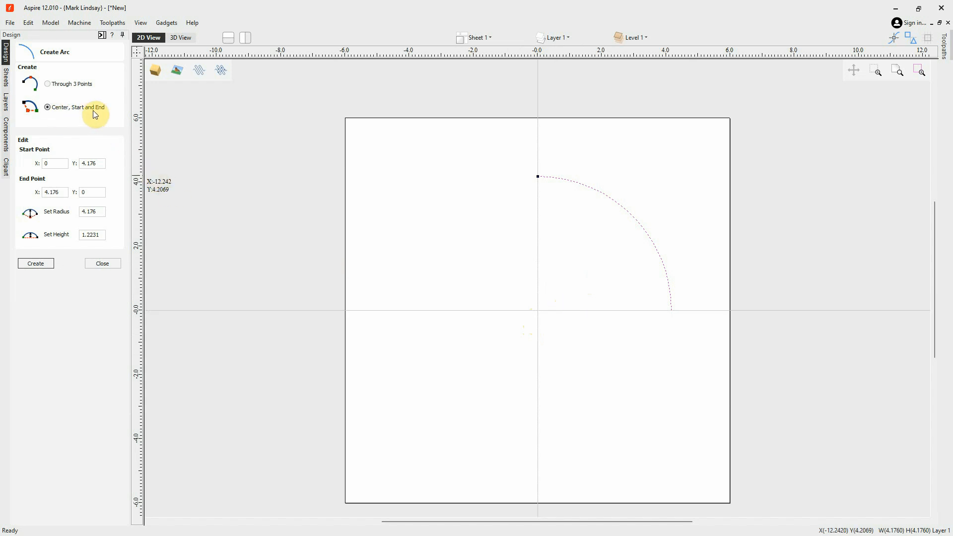
Switch the arc method to Through 3 Points and delete the quarter-circle arc
click(48, 83)
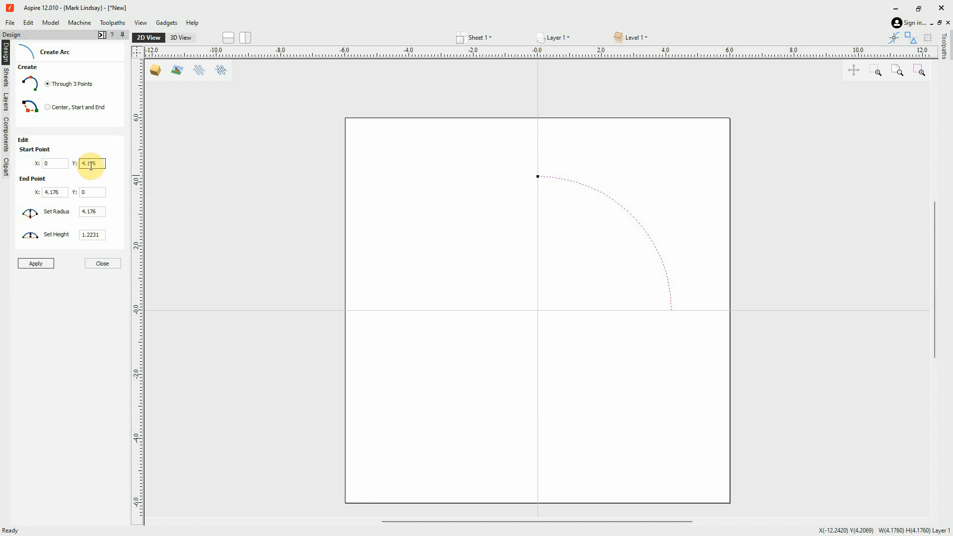
key(Delete)
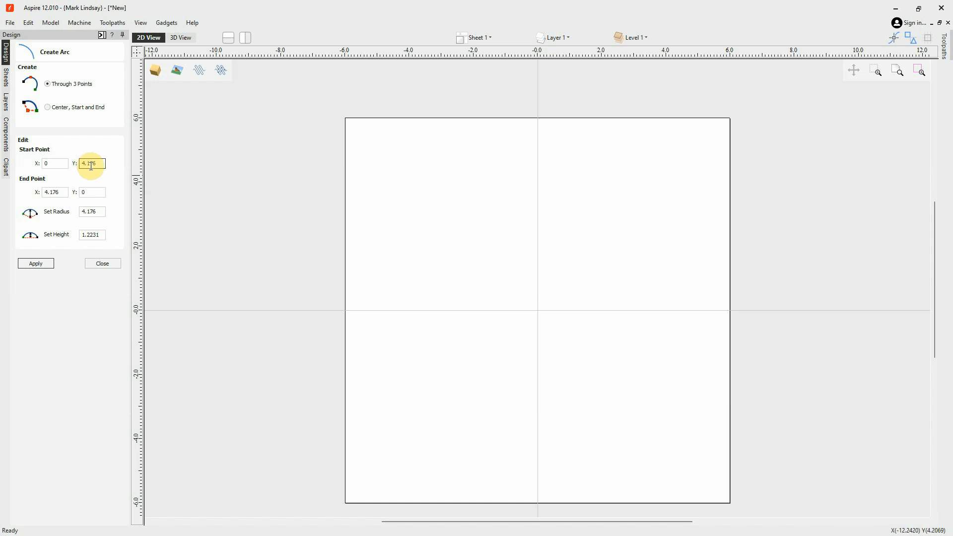
Draw a three-point semicircular arc from about X -3.9, Y 0 to X 3.2, Y 0, about 3.6 high, and delete it
click(412, 310)
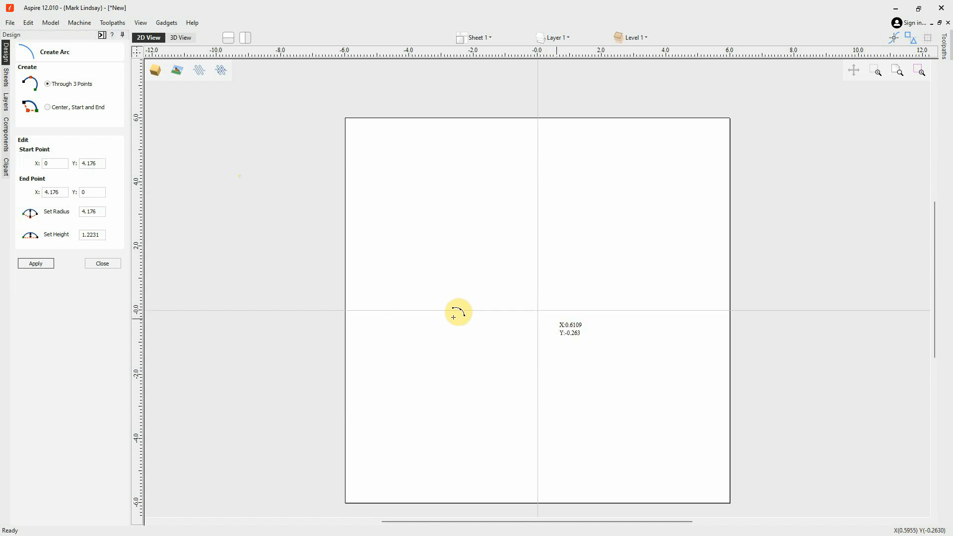
click(640, 310)
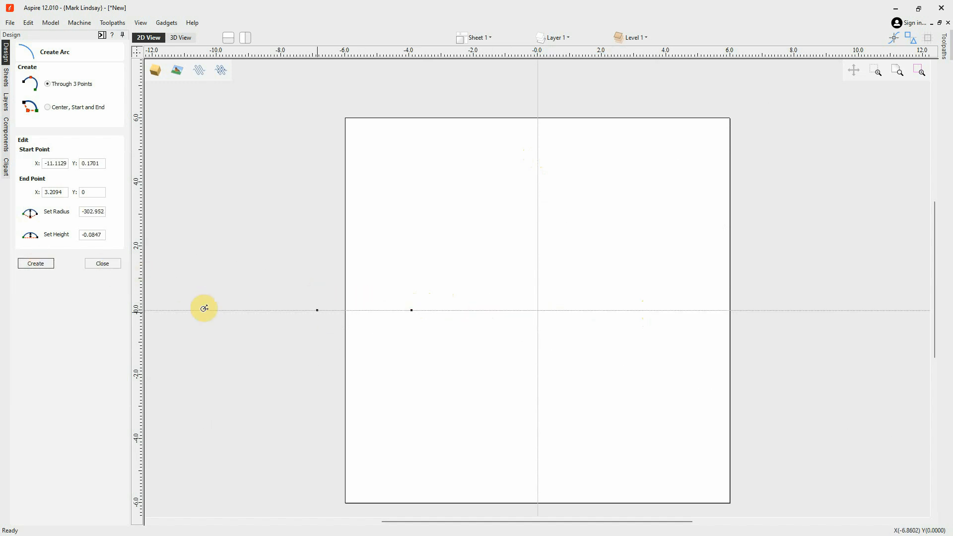
click(412, 311)
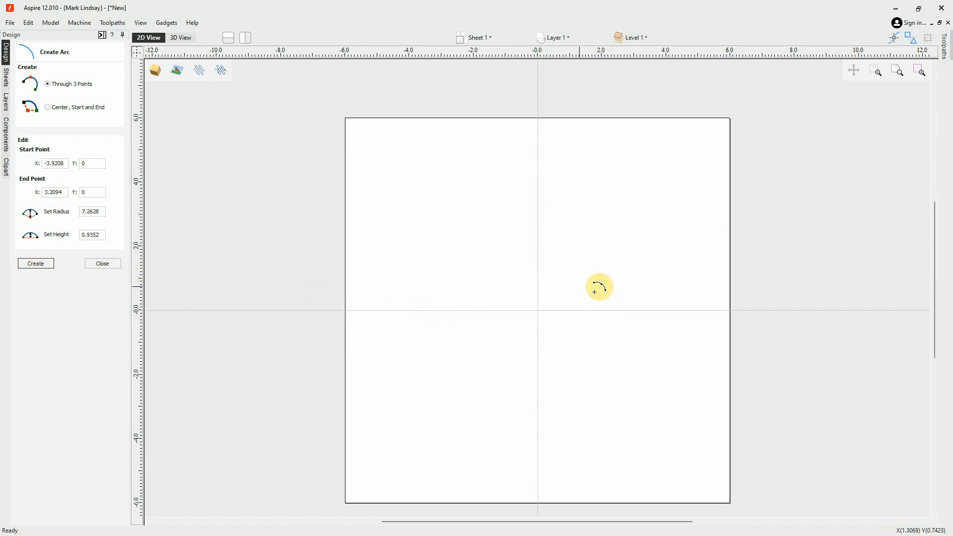
click(538, 186)
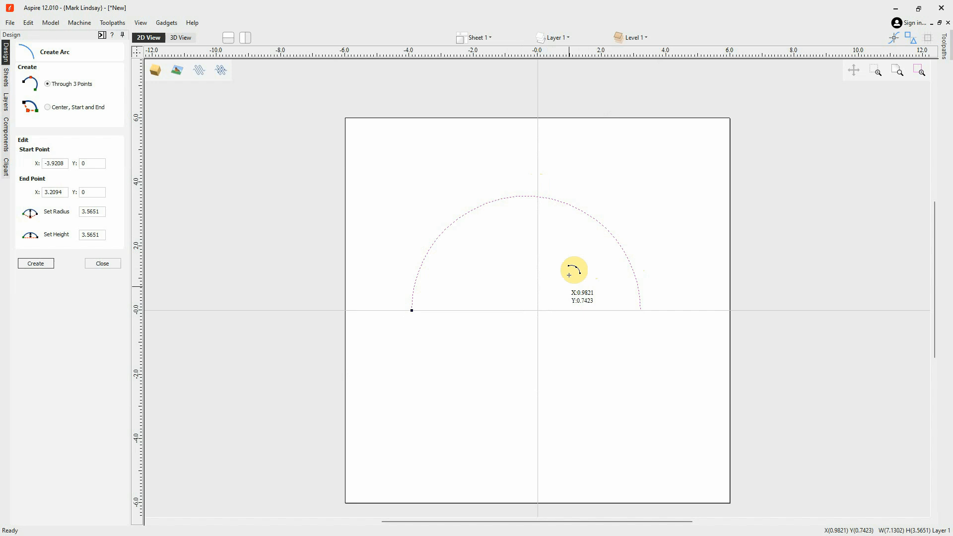
key(Delete)
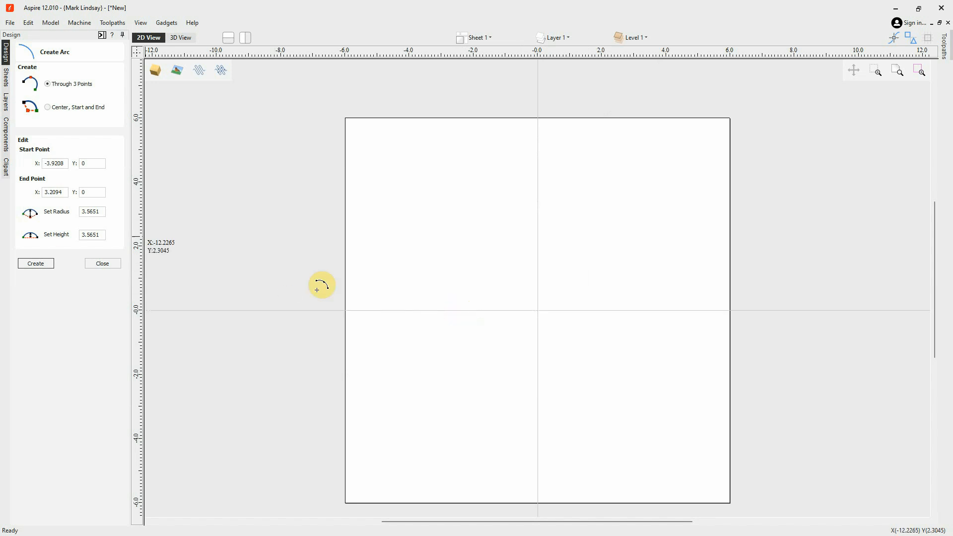
Create a semicircular arc from exact values, with start point X -2.5, Y 0 and end point X 2.5, Y 0
drag(65, 163, 43, 165)
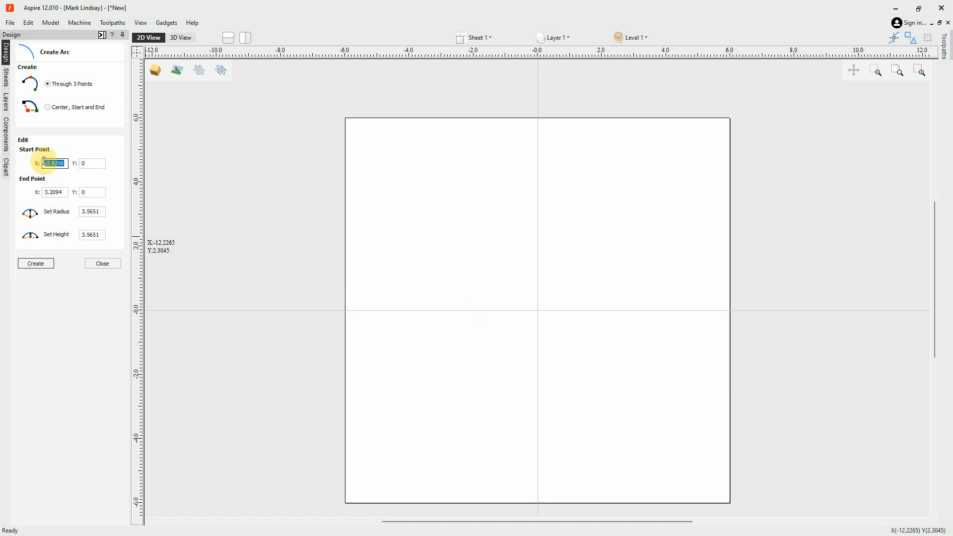
text(-2.)
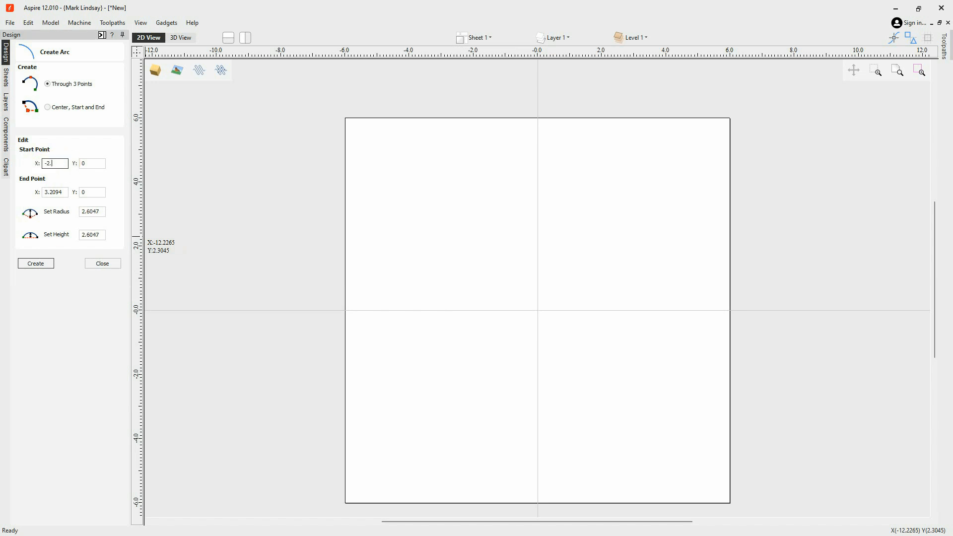
text(5)
click(92, 162)
drag(65, 192, 32, 190)
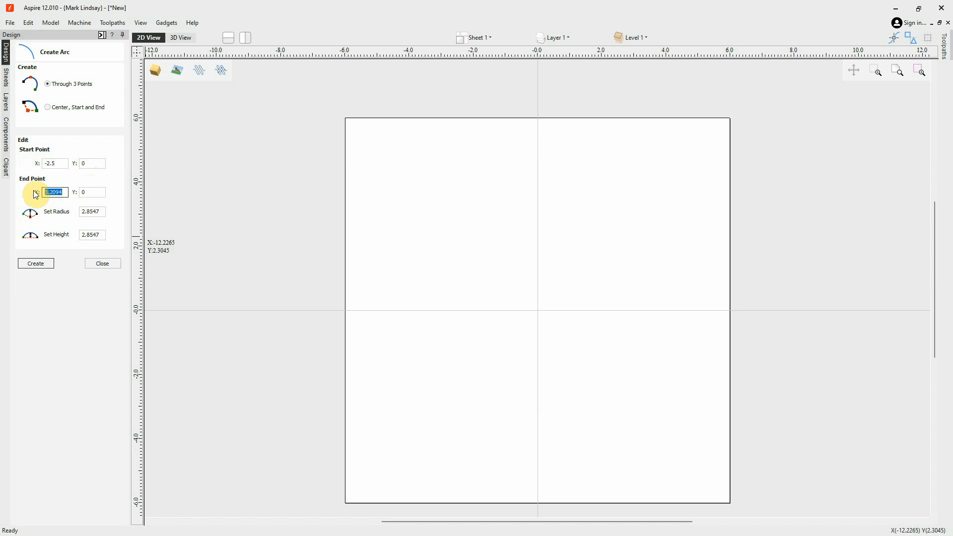
text(2.5)
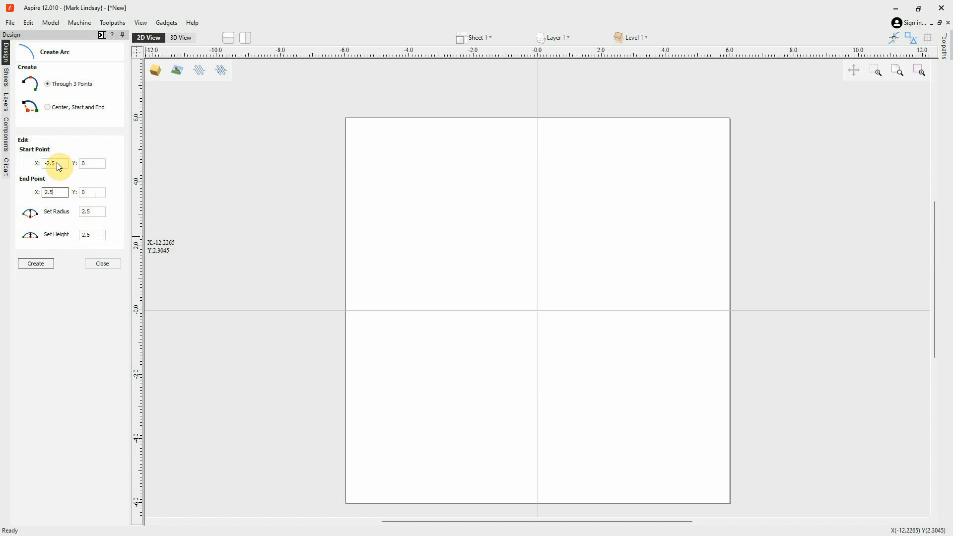
click(60, 193)
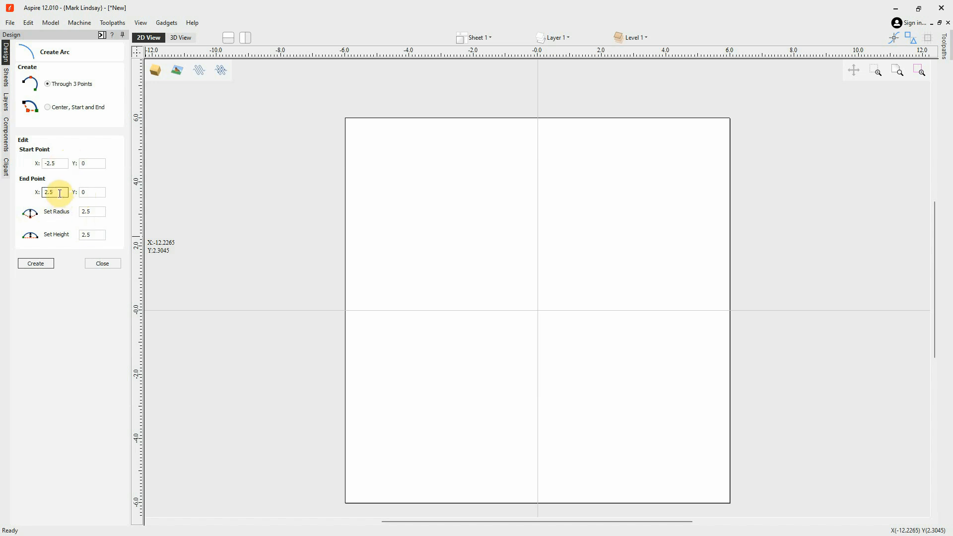
click(35, 263)
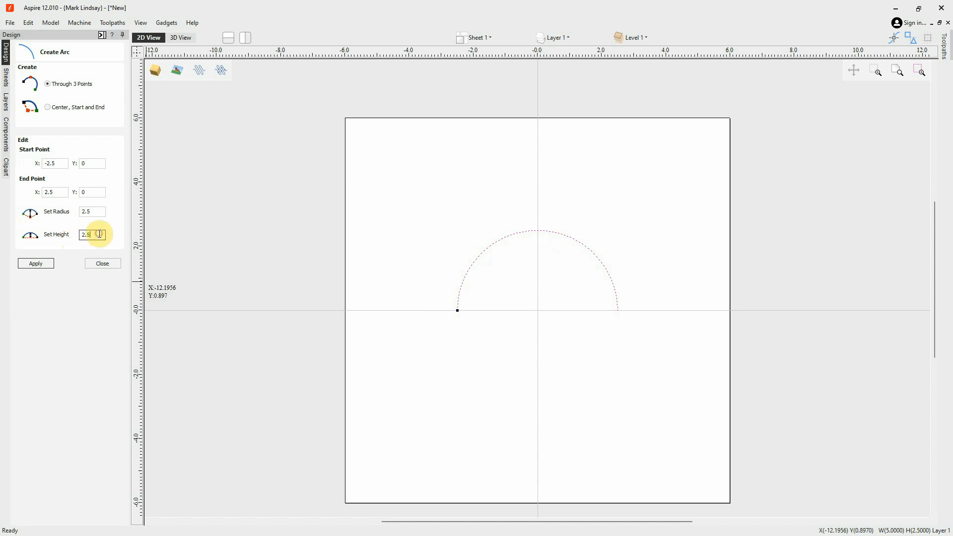
Set the semicircular arc's height to 1.5 and apply the change
drag(99, 234, 77, 236)
text(1)
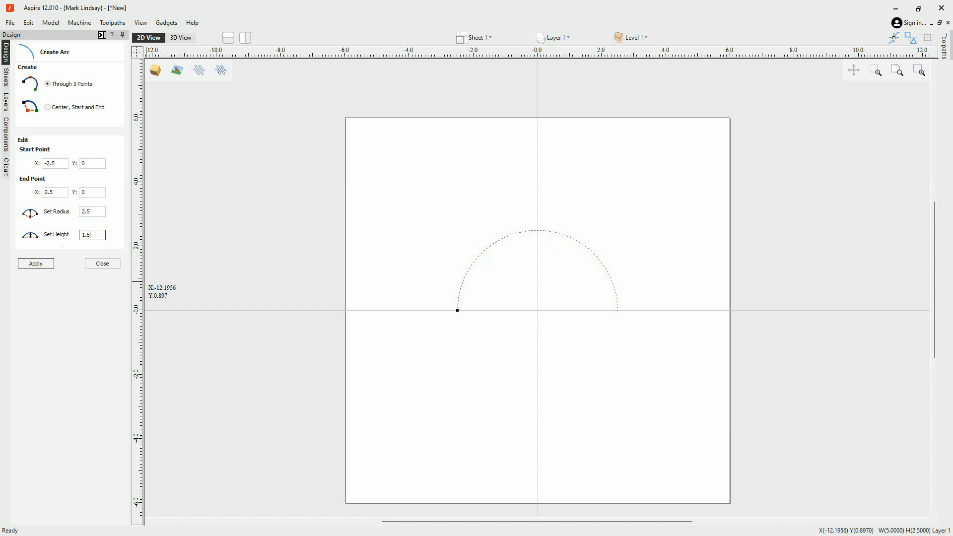
click(38, 265)
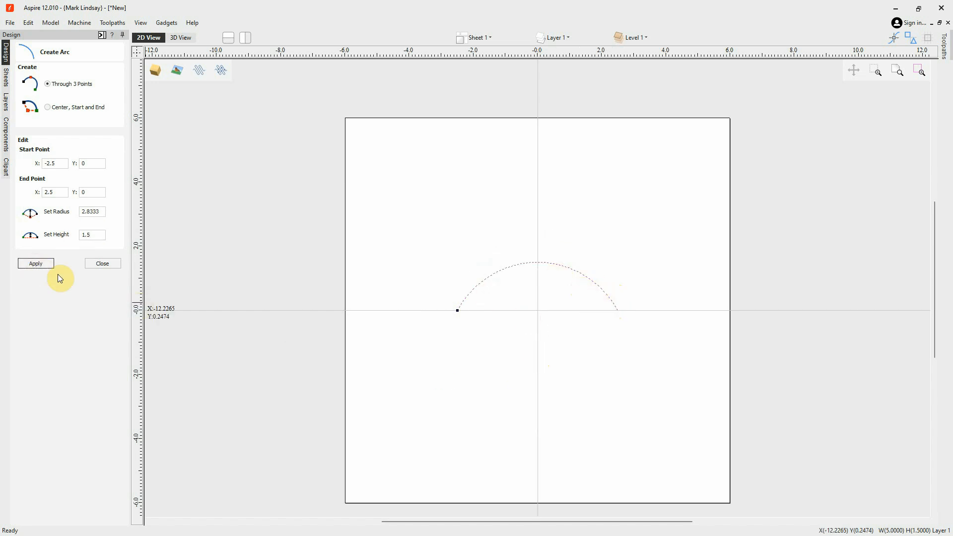
Set the arc's height to 2.5, apply the change, and delete the arc
drag(98, 234, 76, 236)
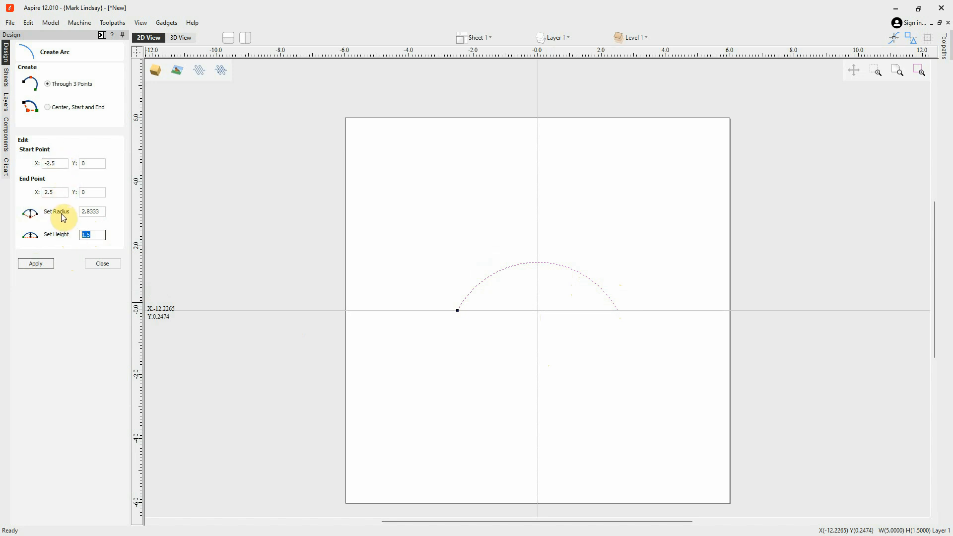
text(3)
key(Return)
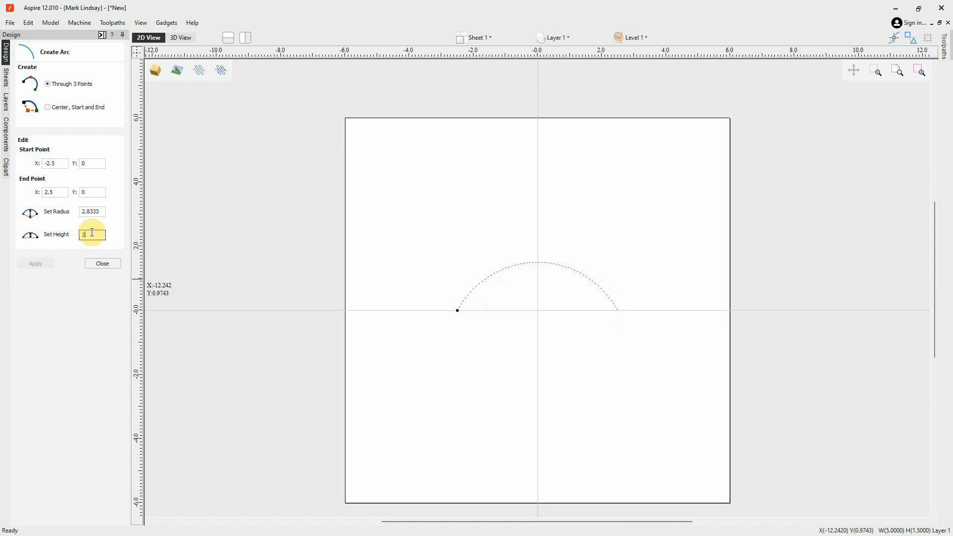
drag(92, 232, 59, 240)
text(2.5)
click(42, 268)
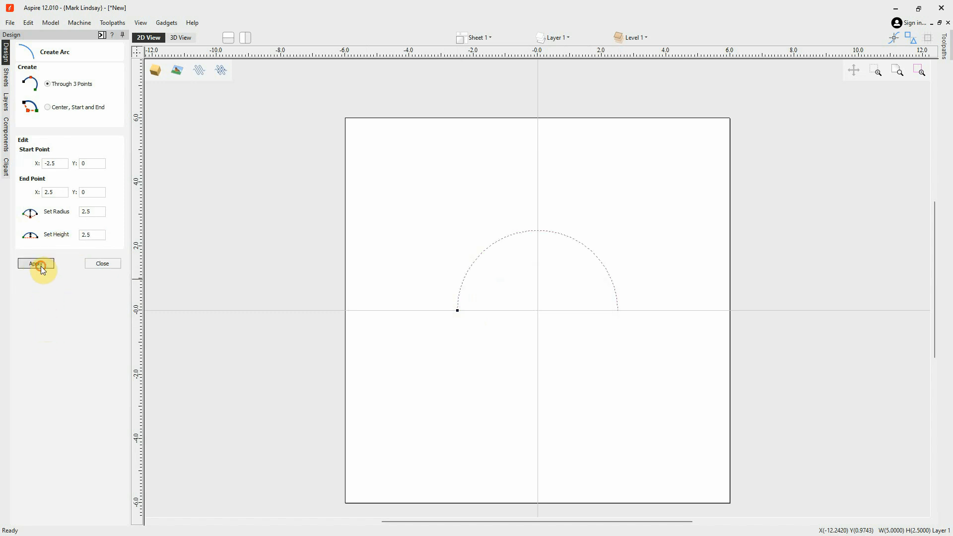
click(105, 267)
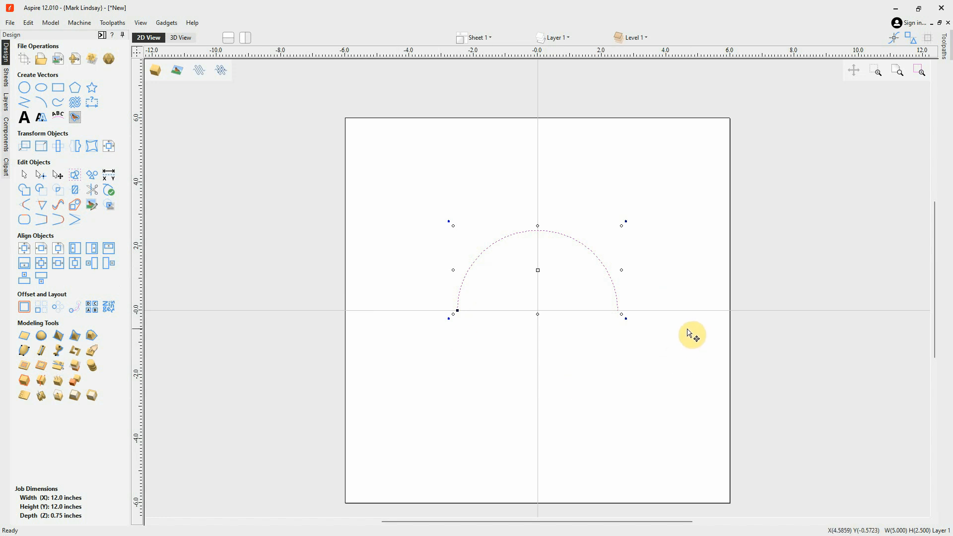
key(Delete)
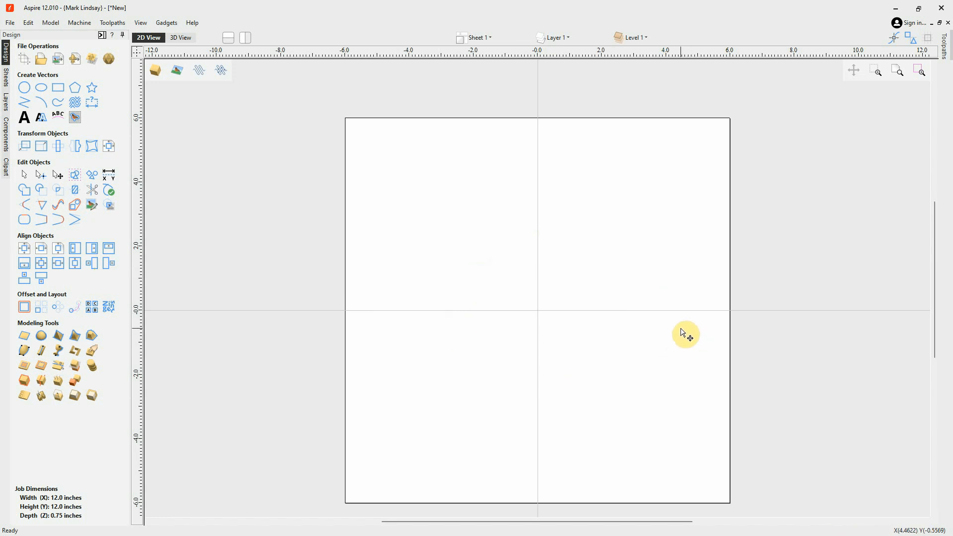
In the 3D view, draw a three-point arc from about X -3.45, Y -2.37 to X 2.9, Y -2.38, about 3.17 high, and delete it
click(183, 39)
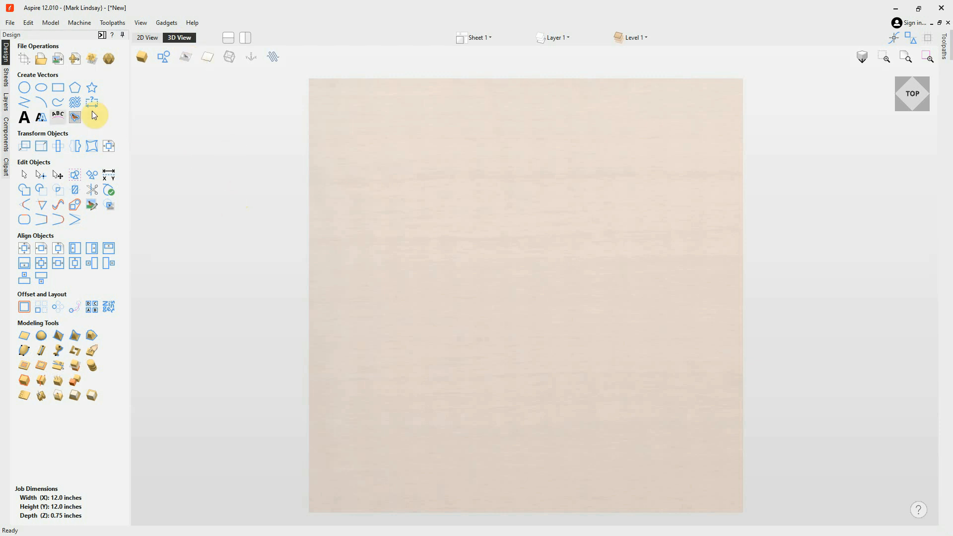
click(41, 102)
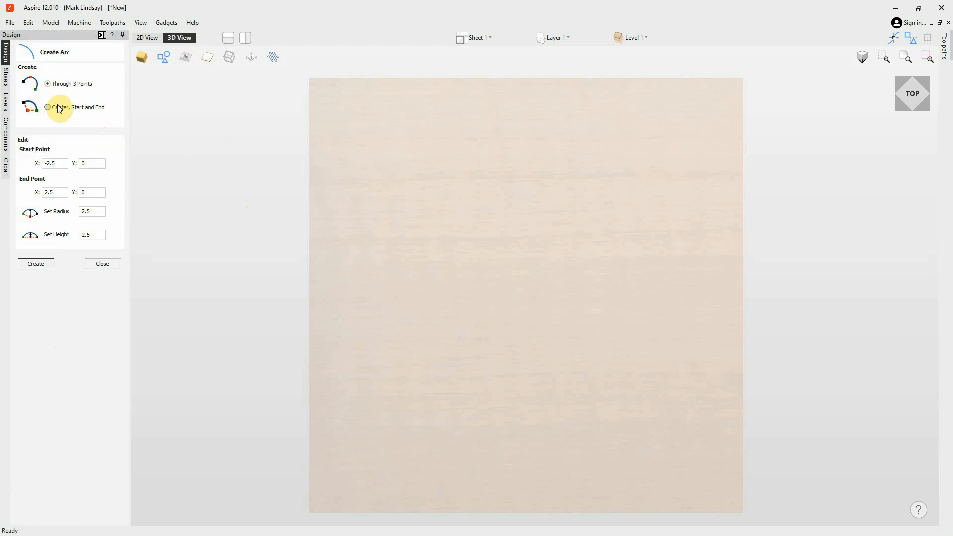
click(401, 381)
drag(401, 380, 632, 382)
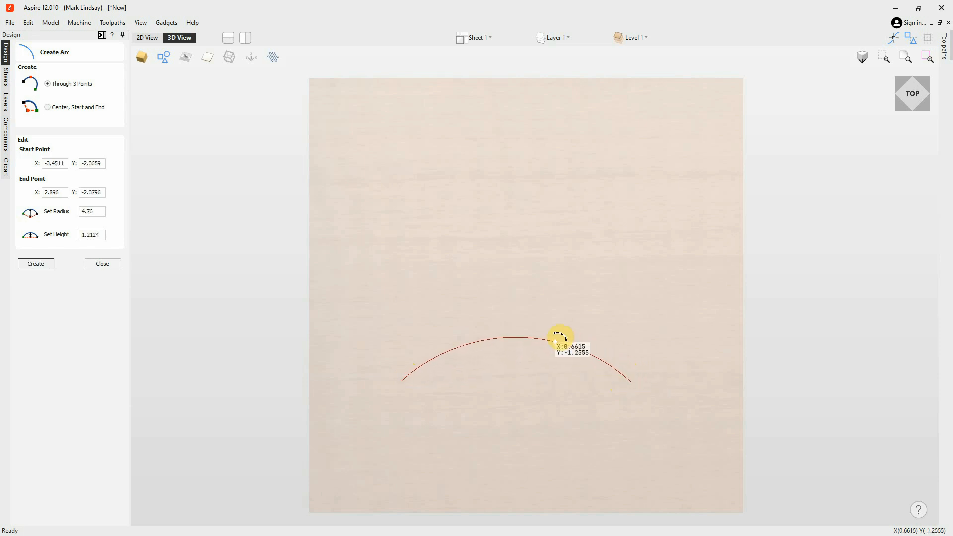
click(525, 267)
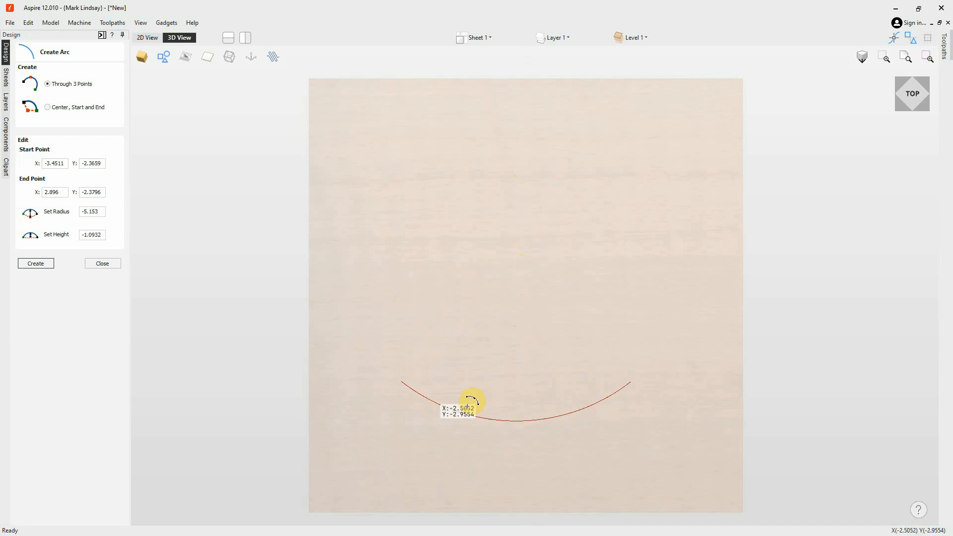
click(517, 296)
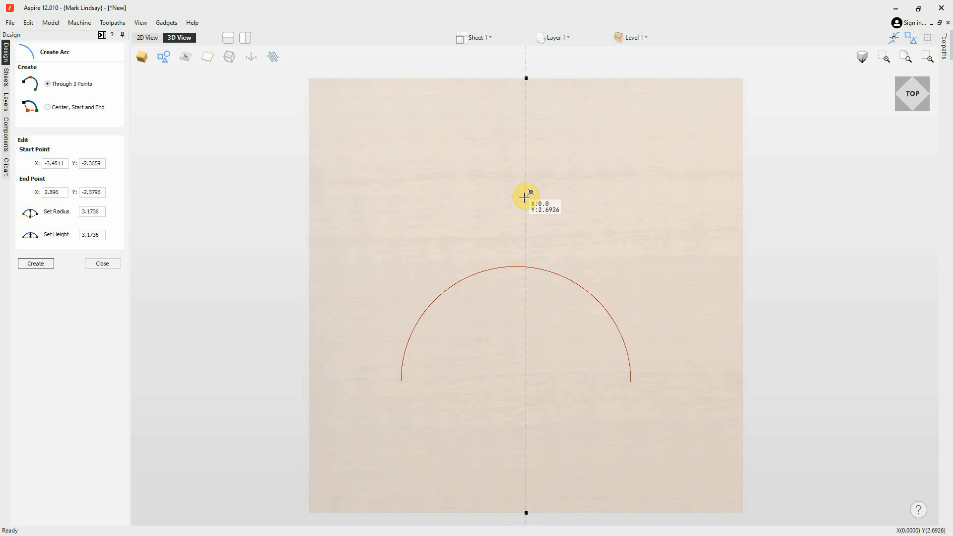
click(525, 197)
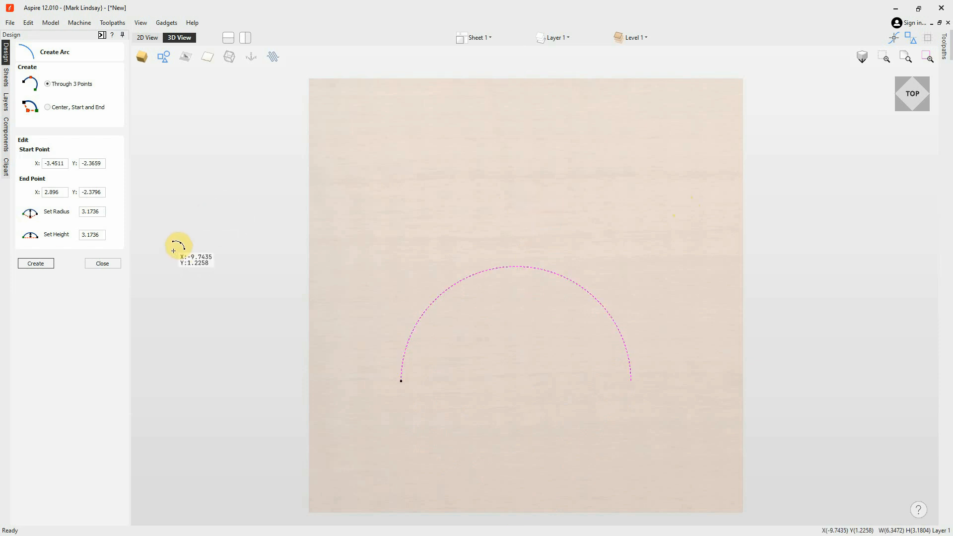
key(Delete)
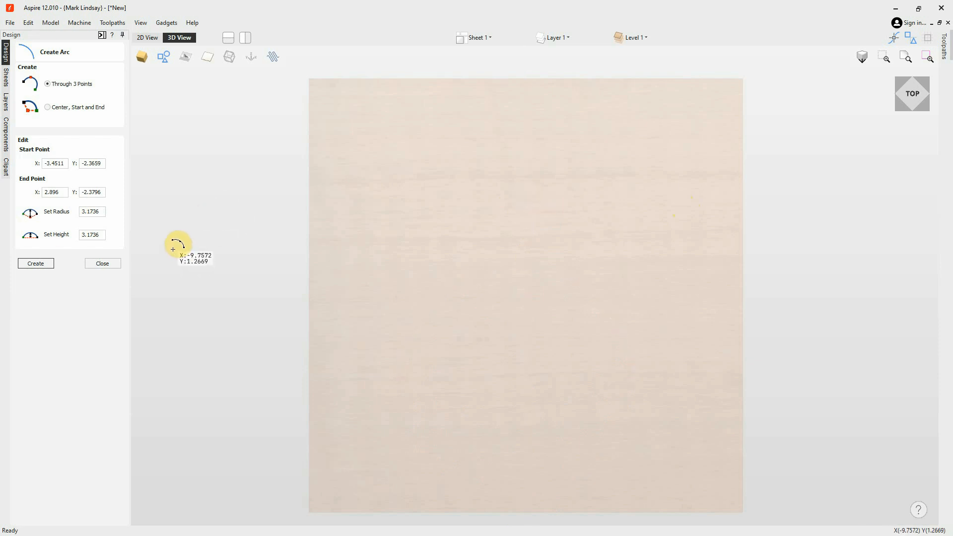
Draw a quarter-circle arc by Center, Start and End around the origin, with a radius of about 3.58, and delete it in the 2D view
click(48, 107)
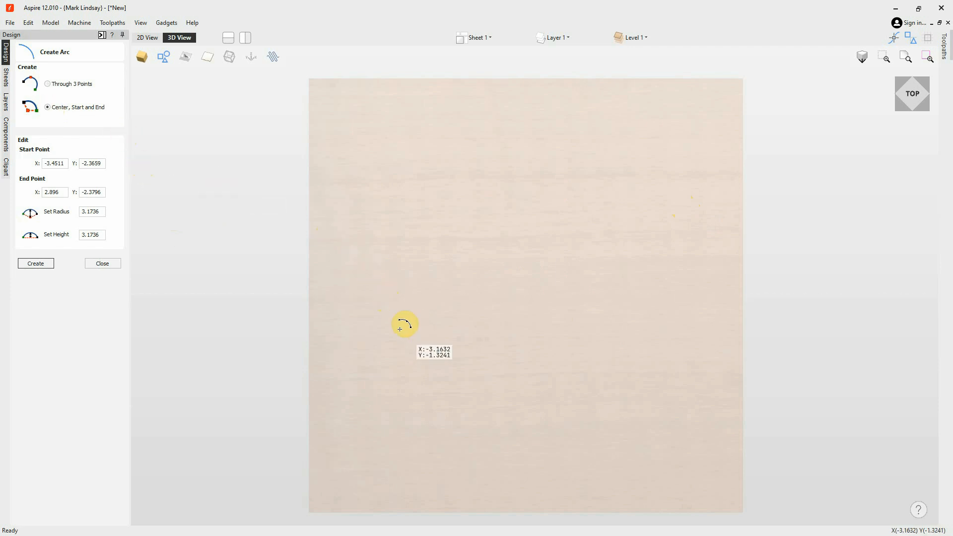
click(525, 296)
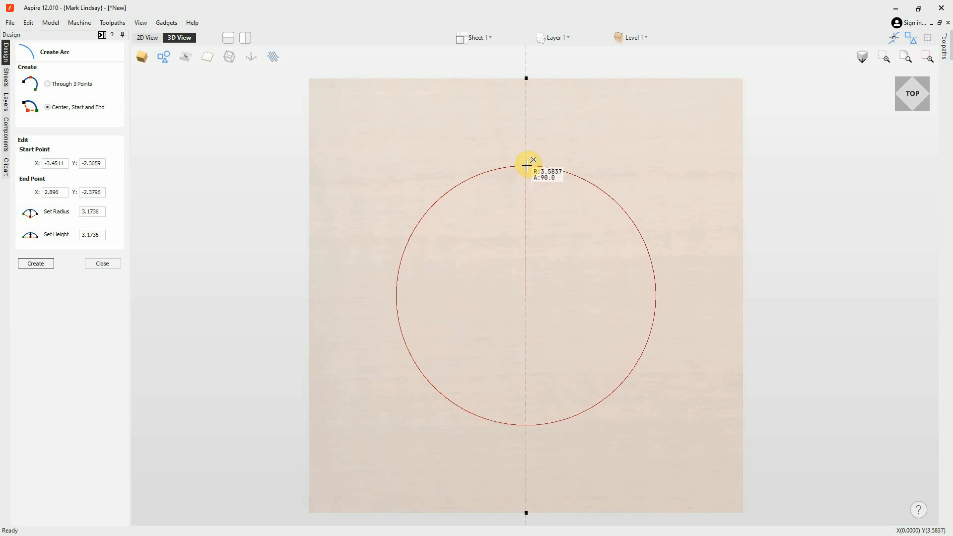
click(527, 165)
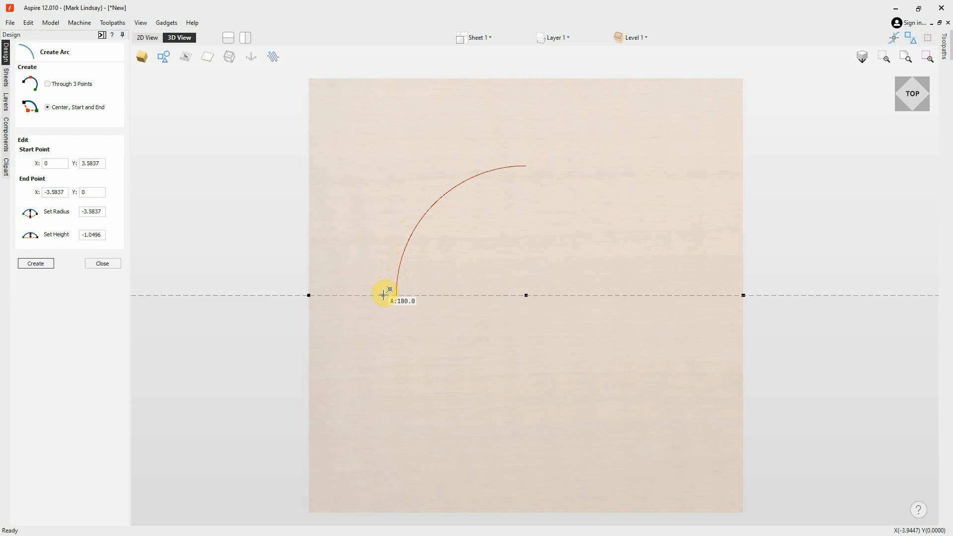
click(397, 295)
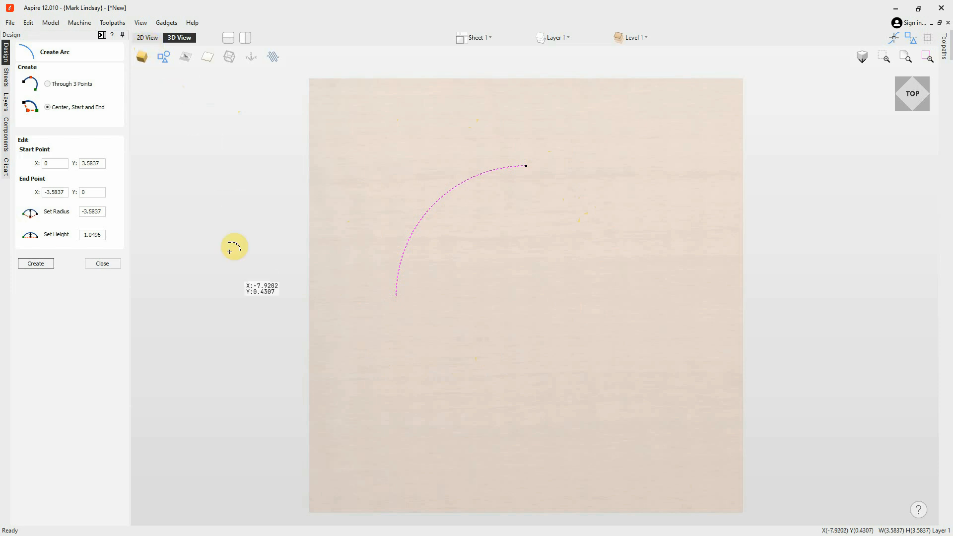
click(102, 264)
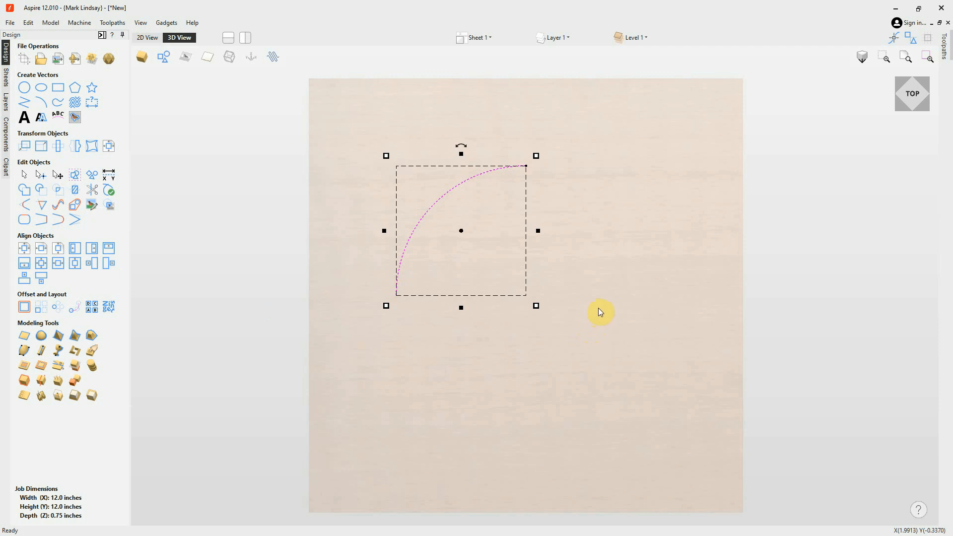
key(F2)
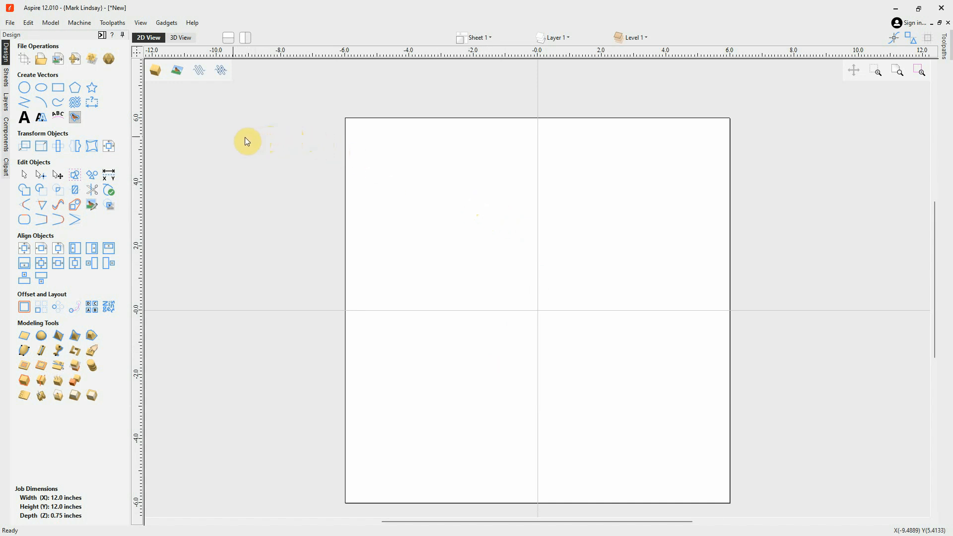
Draw two freehand curves, starting at about X -2.95, Y 3.14 and X -1.8, Y 2.5, with End vector at cursor off
click(59, 104)
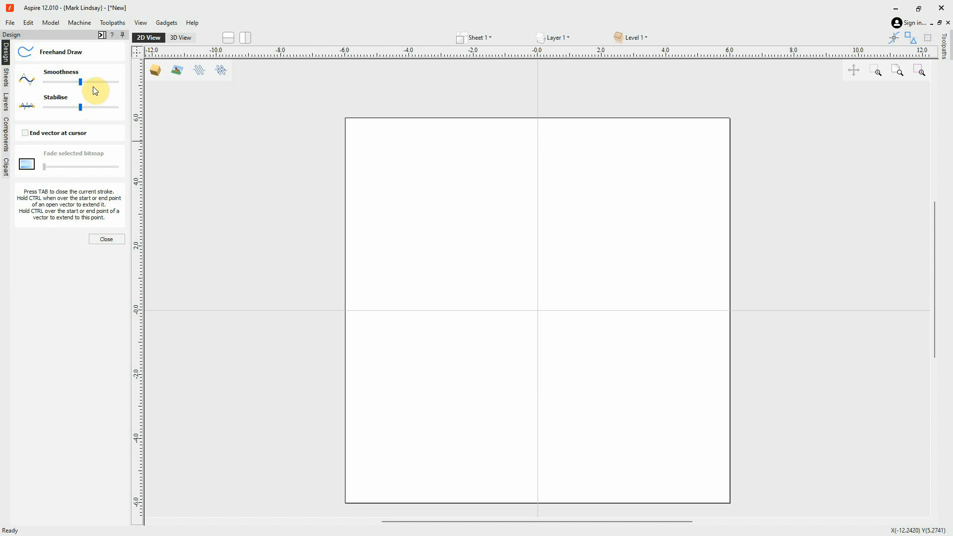
drag(443, 210, 443, 210)
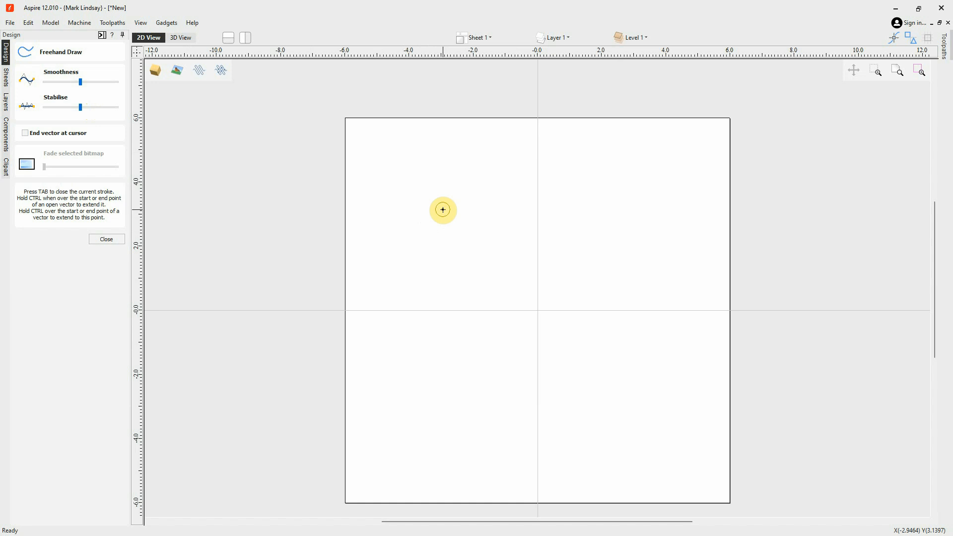
drag(443, 210, 489, 181)
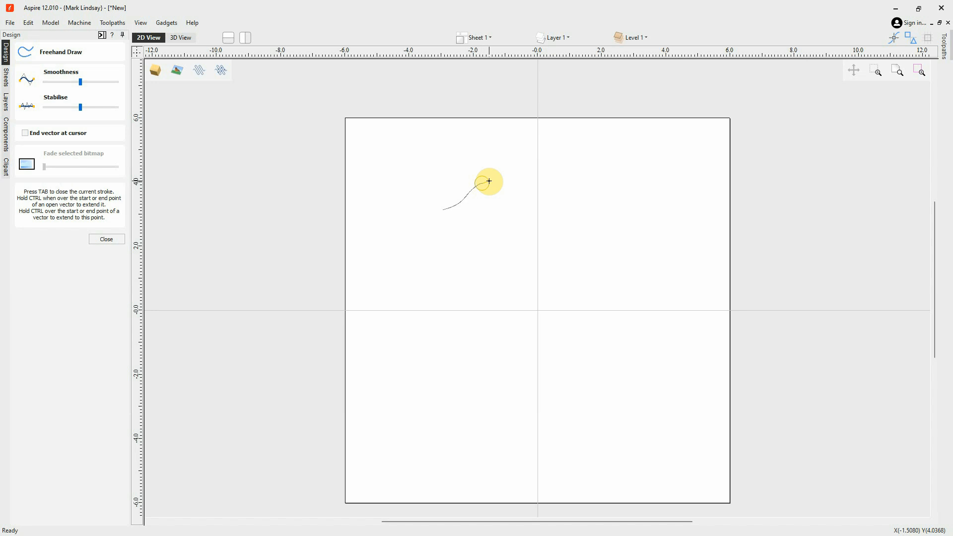
mouse_move(489, 181)
mouse_down()
mouse_move(523, 187)
mouse_move(507, 206)
mouse_up()
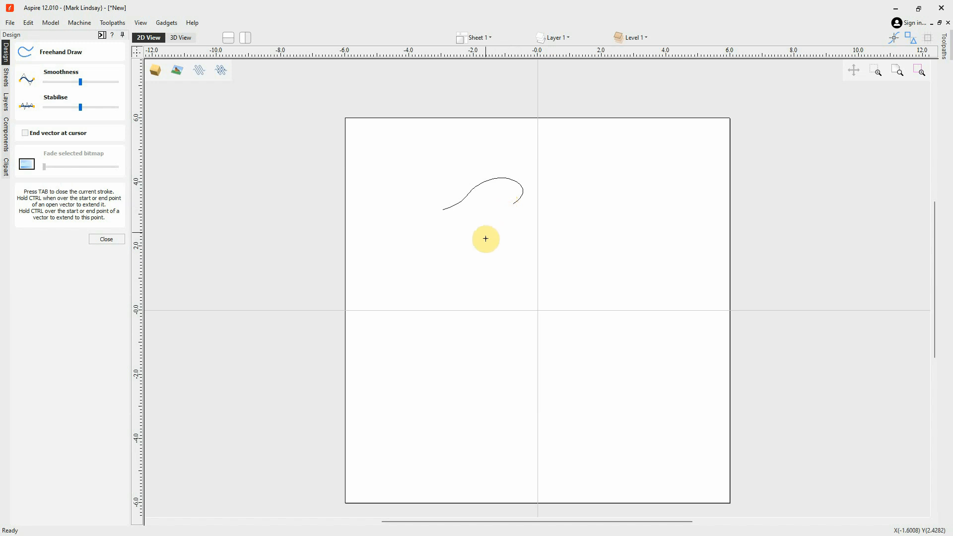
mouse_move(480, 230)
mouse_down()
mouse_move(491, 242)
mouse_move(555, 240)
mouse_move(567, 256)
mouse_move(563, 276)
mouse_move(508, 281)
mouse_up()
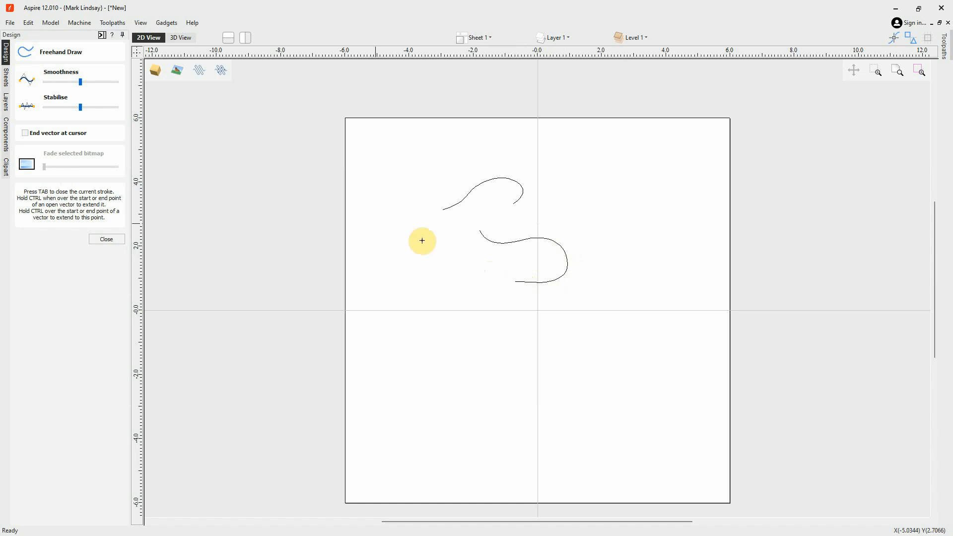
Enable End vector at cursor and draw a freehand curve from about X -3.16, Y 1.2 up to the upper curve's start point
click(25, 133)
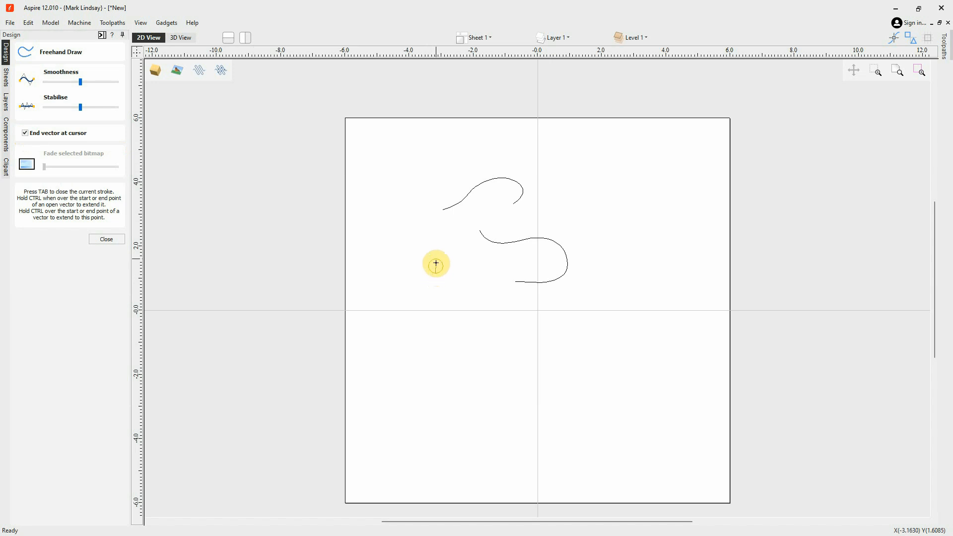
drag(436, 263, 432, 250)
mouse_move(425, 249)
mouse_down()
mouse_move(413, 209)
mouse_move(444, 210)
mouse_up()
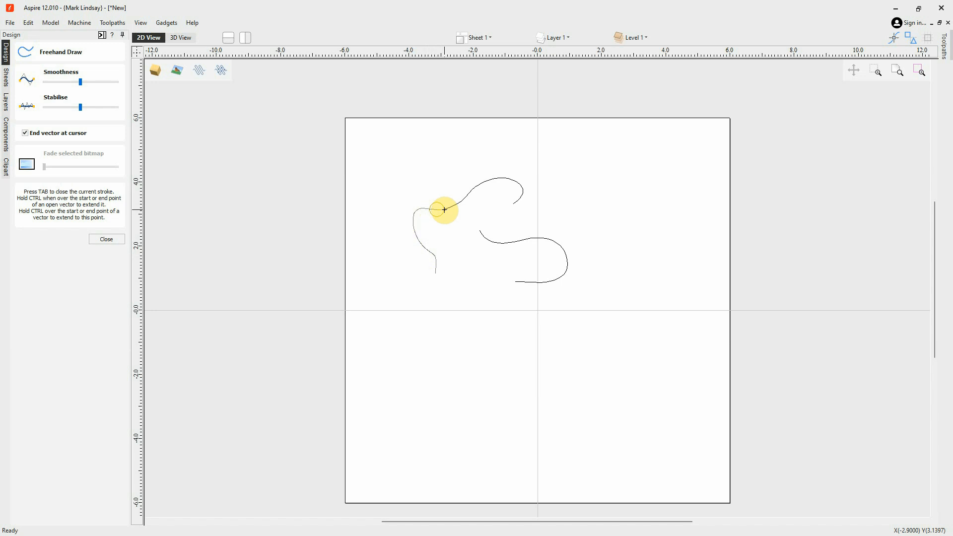
drag(444, 209, 445, 210)
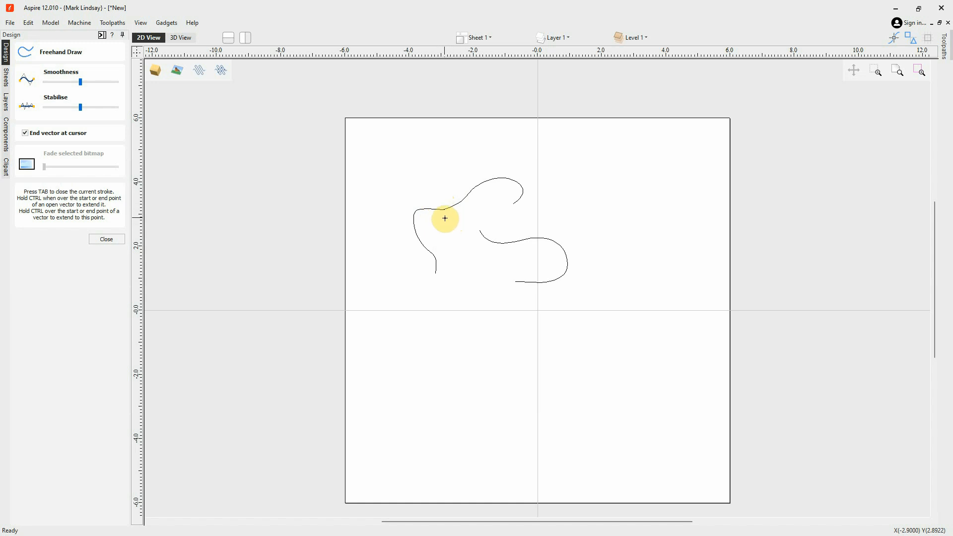
Draw a horizontal freehand line about 0.09 inches long just below where the two curves meet
scroll(443, 217, up, 5)
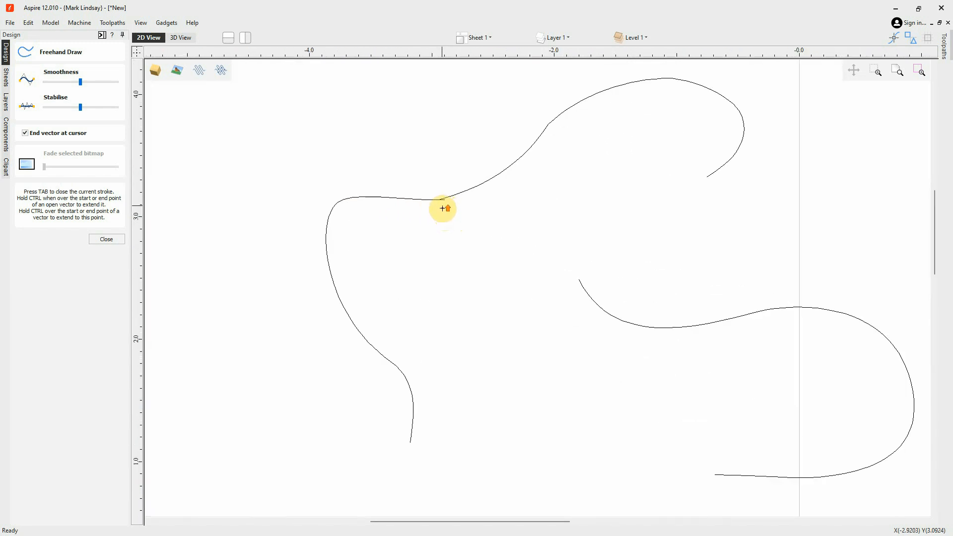
scroll(444, 206, up, 5)
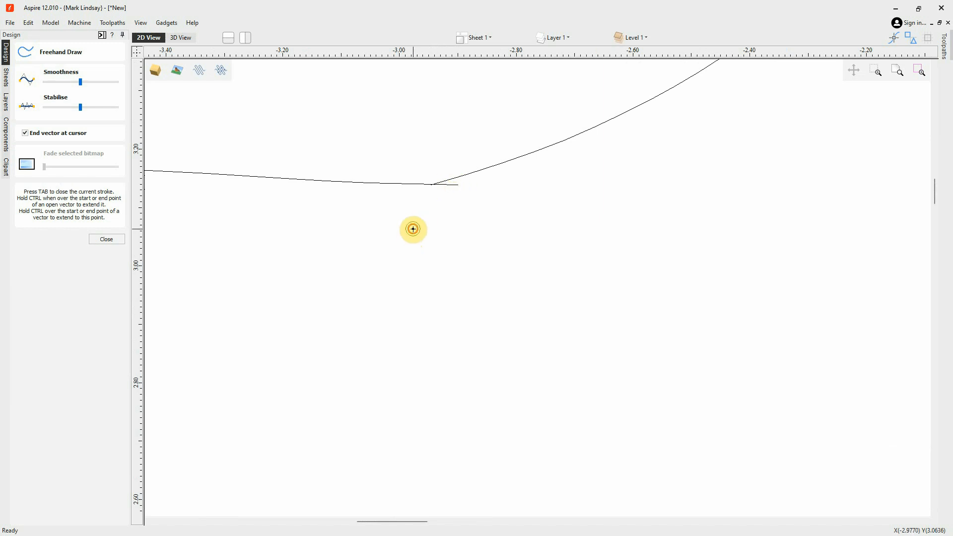
drag(435, 229, 468, 229)
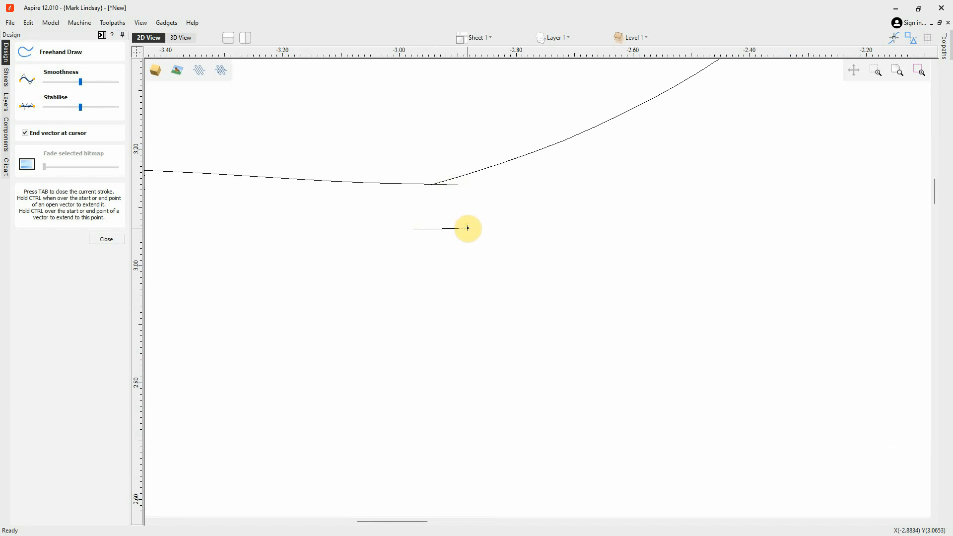
Disable End vector at cursor and draw a short slanted freehand line up toward the left end of the small horizontal line
click(25, 136)
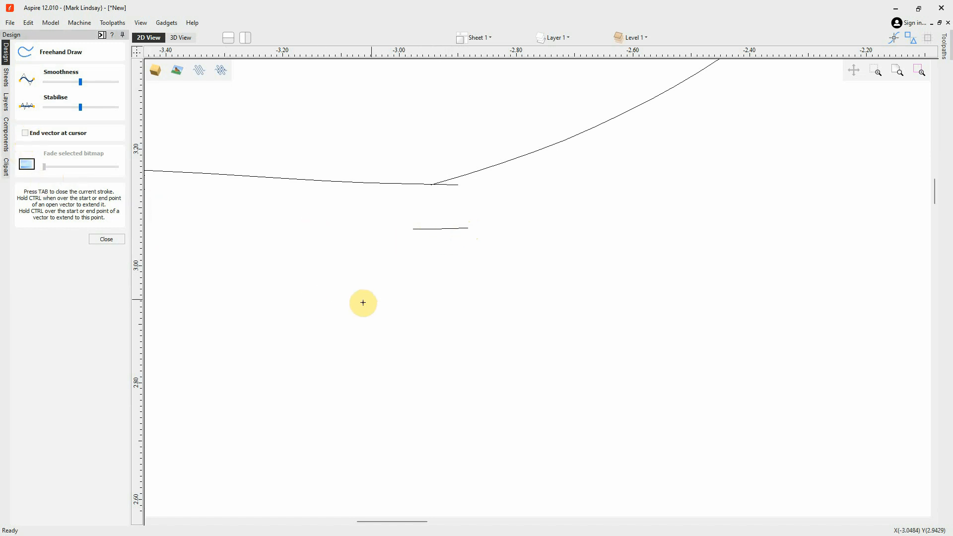
mouse_move(385, 278)
mouse_down()
mouse_move(396, 245)
mouse_move(416, 227)
mouse_up()
scroll(420, 242, down, 11)
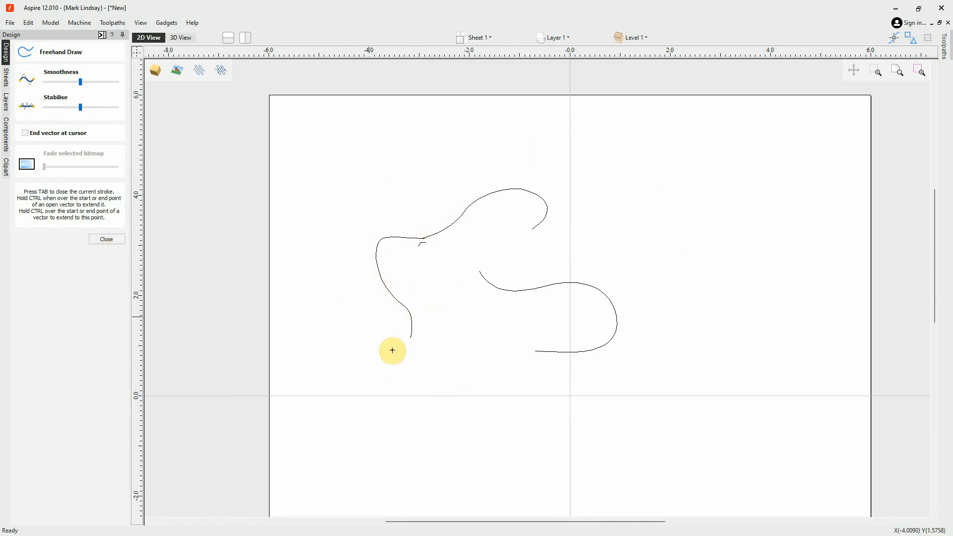
Leave Freehand Draw and delete all the freehand vectors
click(108, 241)
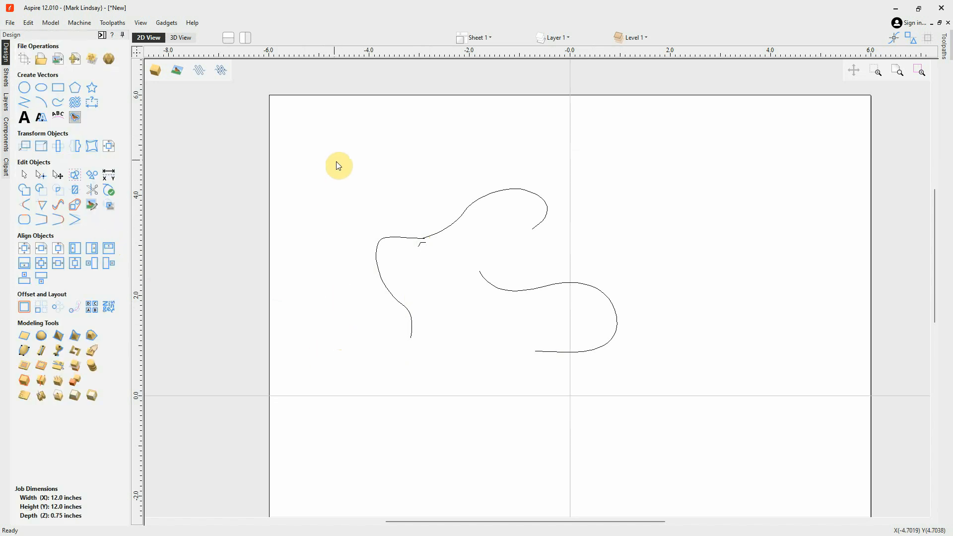
mouse_move(332, 158)
mouse_down()
mouse_move(392, 362)
mouse_move(557, 392)
mouse_move(677, 401)
mouse_up()
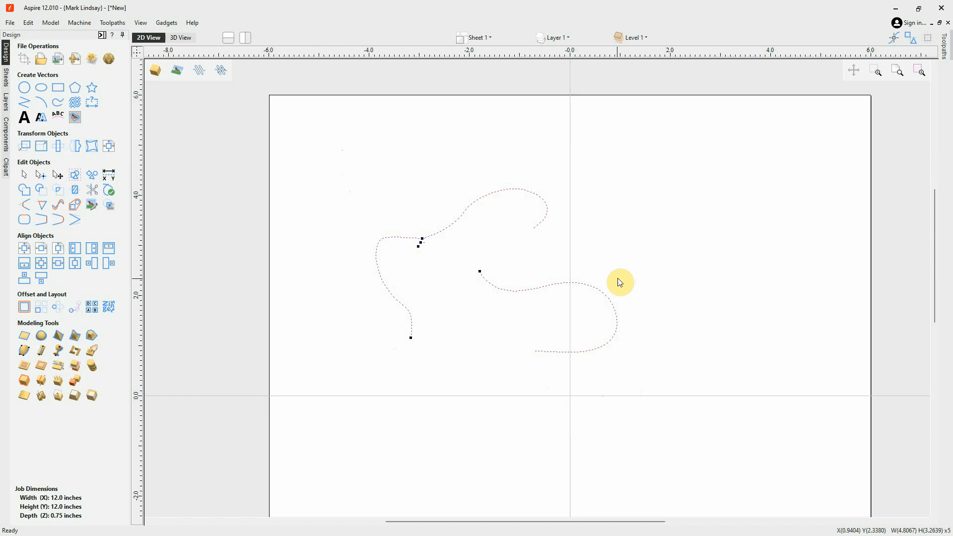
key(Delete)
scroll(618, 278, down, 2)
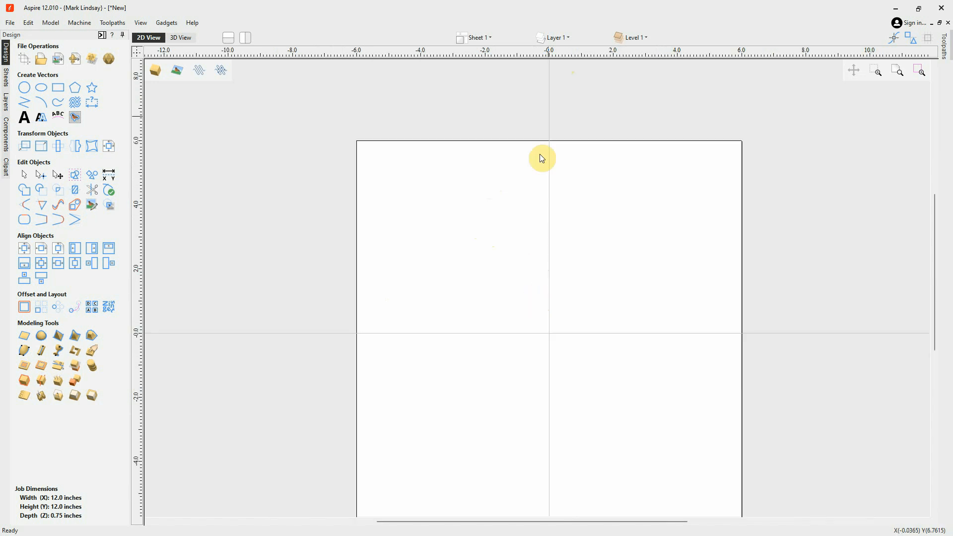
Turn on the Bitmap Layer's visibility to display the mandala image in the 2D view
click(566, 37)
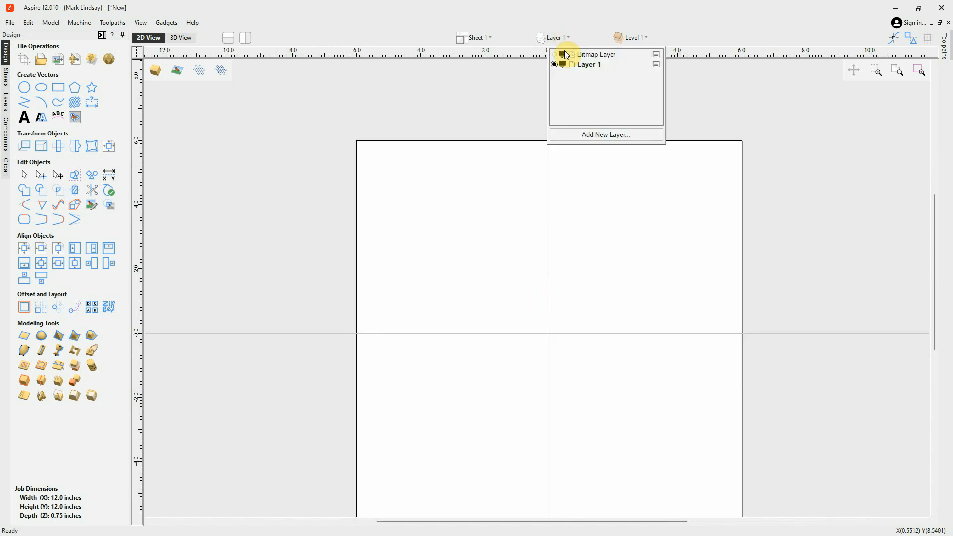
click(555, 54)
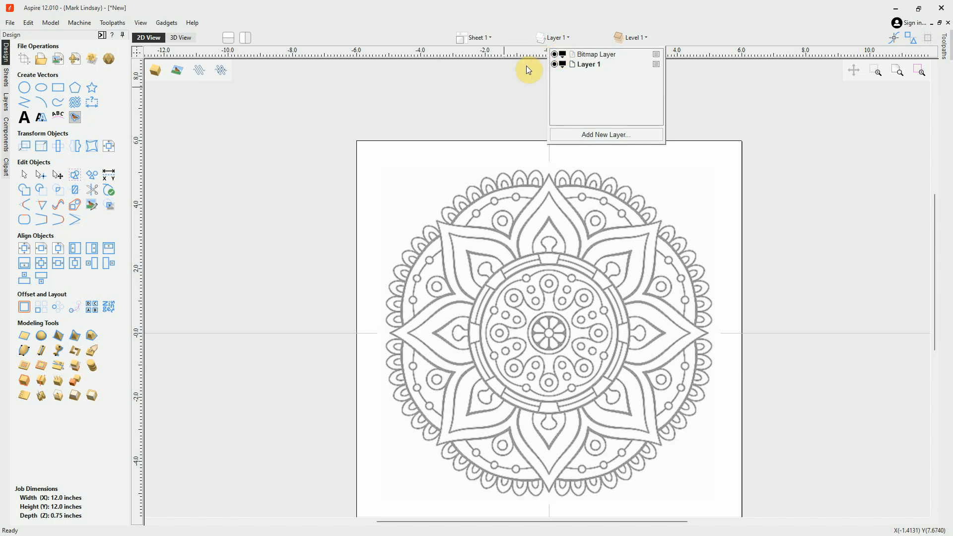
scroll(549, 355, up, 2)
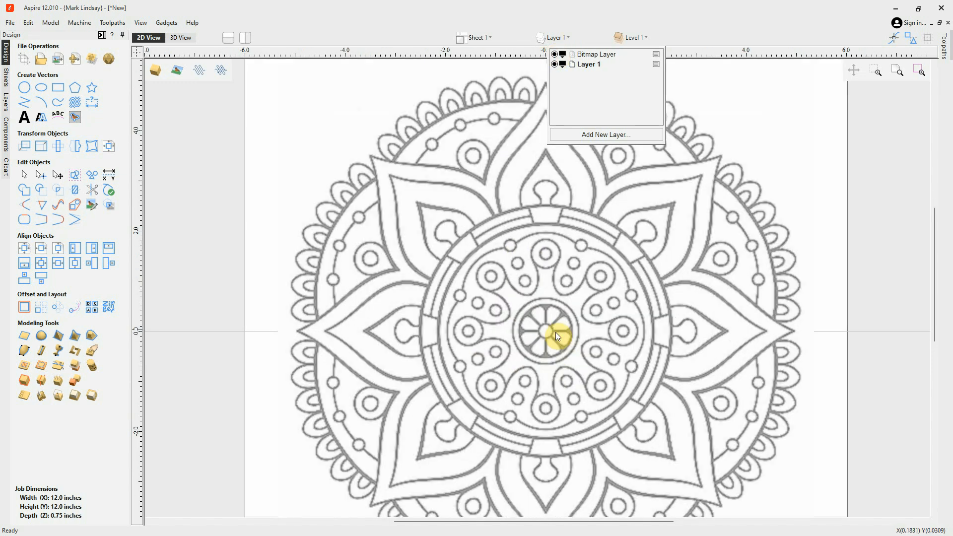
click(528, 308)
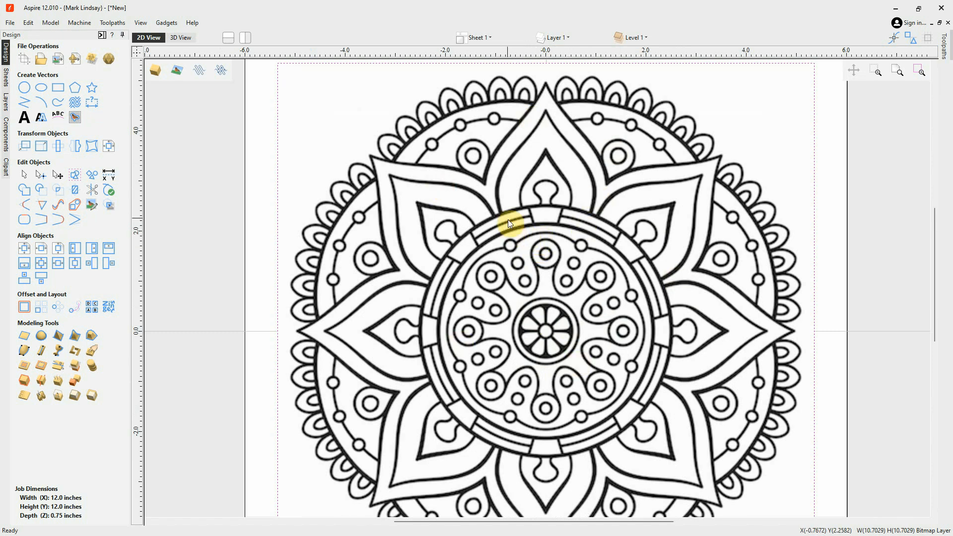
scroll(507, 217, down, 1)
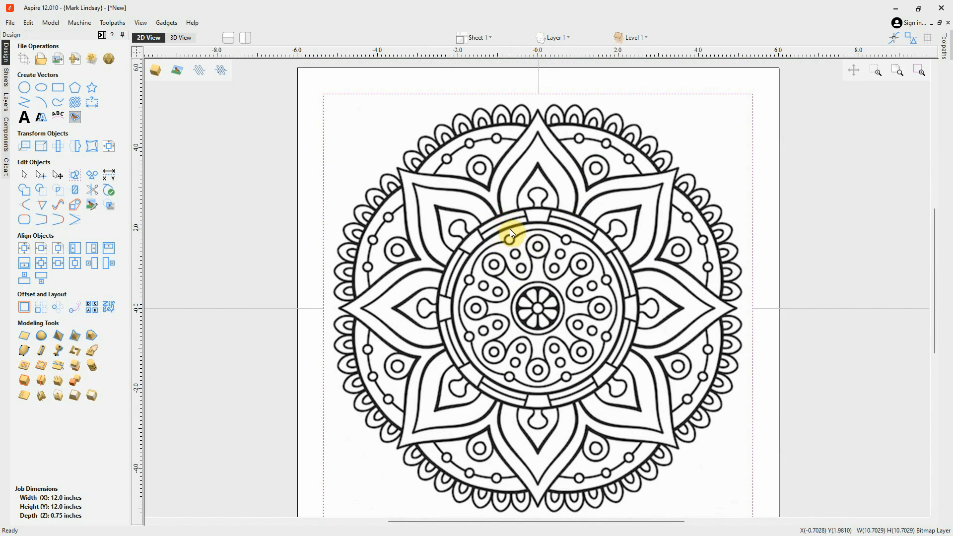
click(820, 233)
Start Freehand Draw with the mandala bitmap selected and set the bitmap fade slightly above the middle of its range
click(549, 308)
click(60, 105)
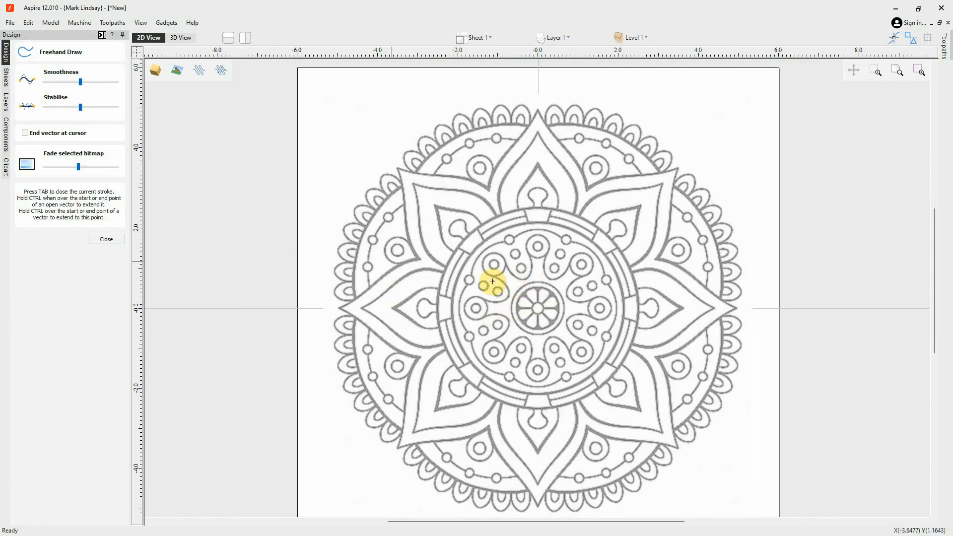
drag(81, 170, 46, 167)
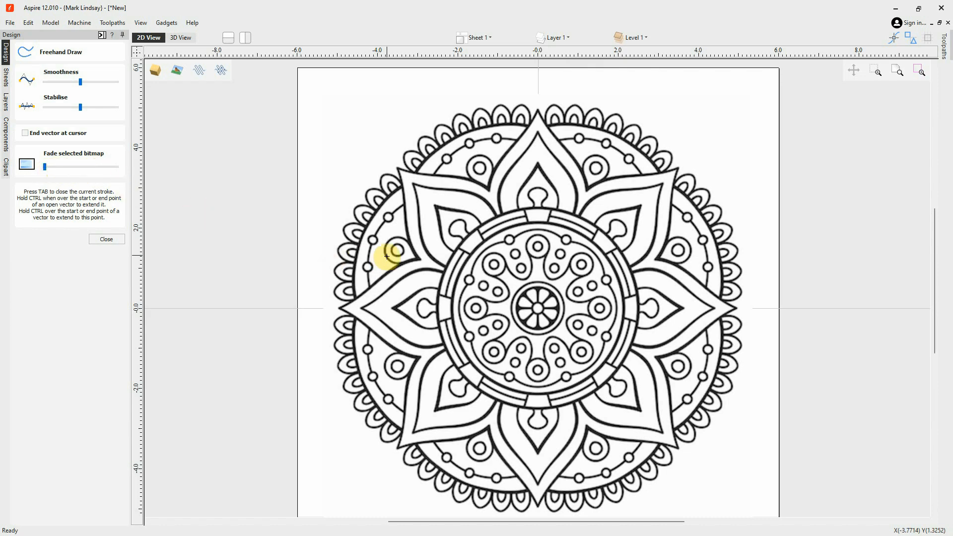
scroll(388, 252, up, 3)
scroll(388, 251, up, 1)
scroll(387, 240, up, 1)
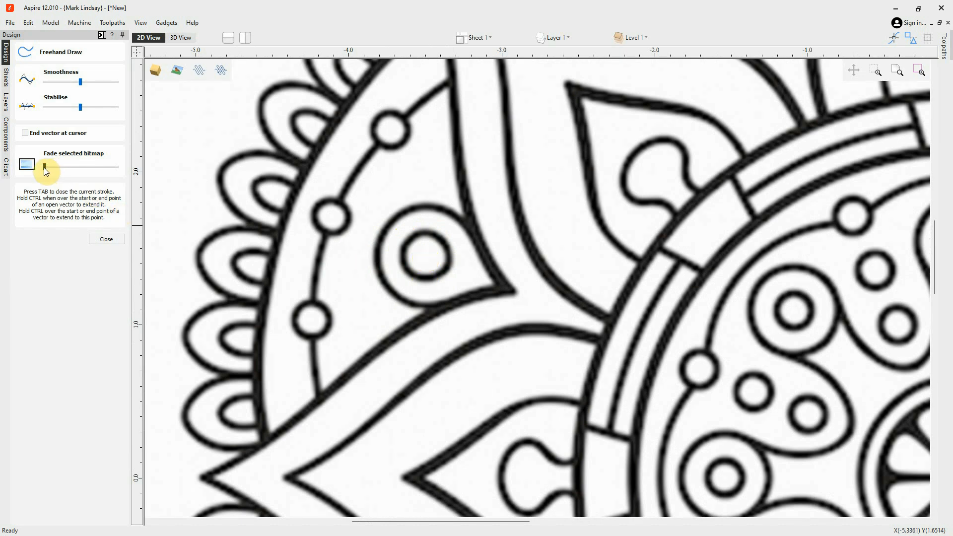
drag(44, 168, 89, 174)
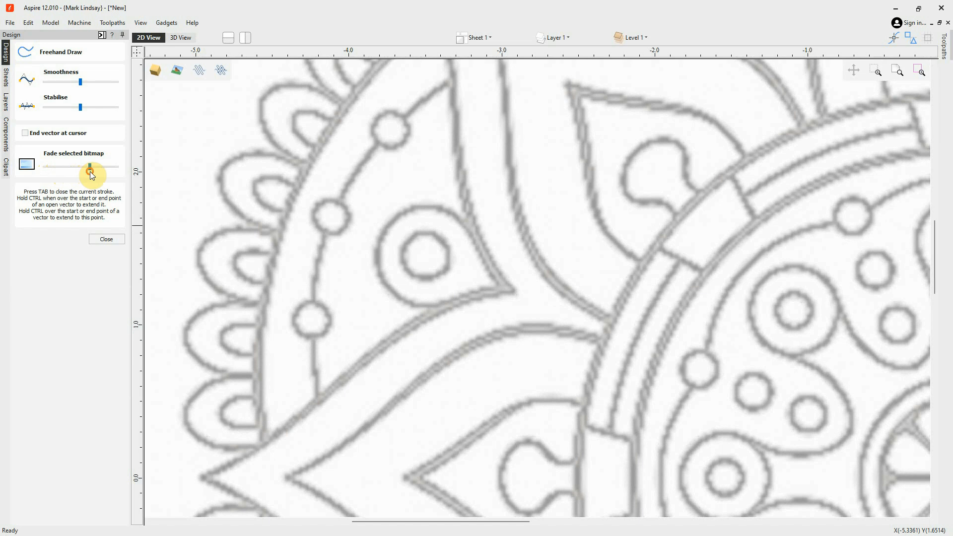
Trace the inner circle of the teardrop near X -3.5, Y 1.45 and the bead circle near X -4.1, Y 1.7 with freehand vectors
click(426, 236)
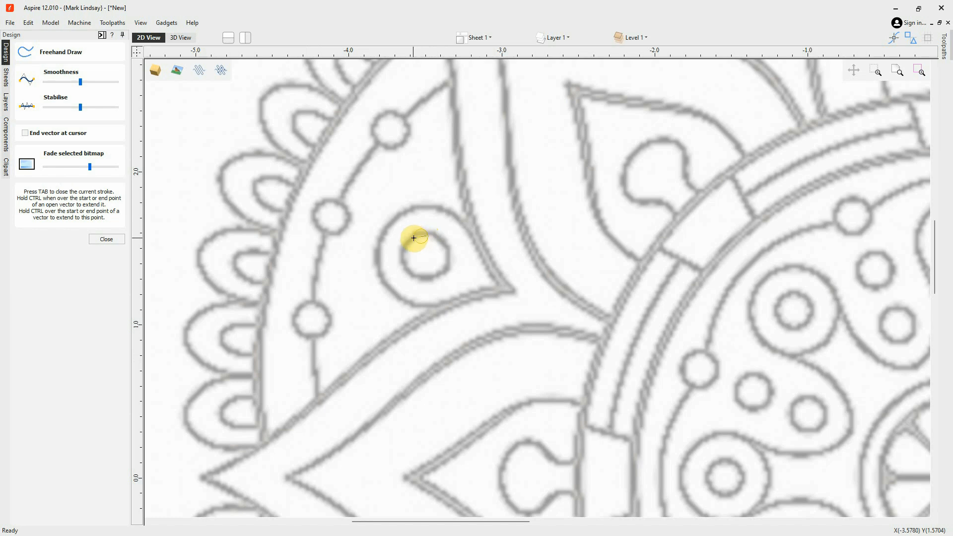
mouse_move(409, 242)
mouse_down()
mouse_move(405, 263)
mouse_move(424, 277)
mouse_move(442, 272)
mouse_move(450, 261)
mouse_move(442, 243)
mouse_move(416, 238)
mouse_up()
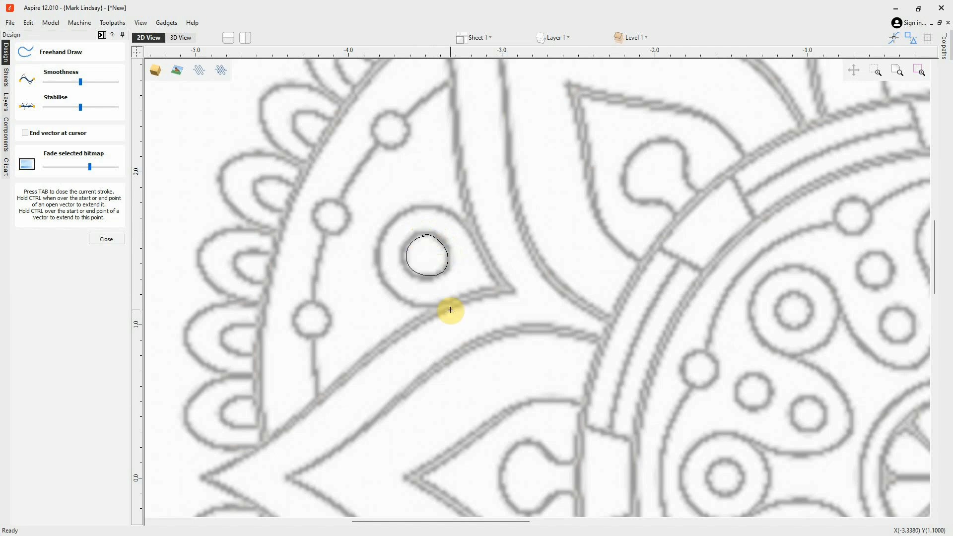
scroll(424, 242, up, 5)
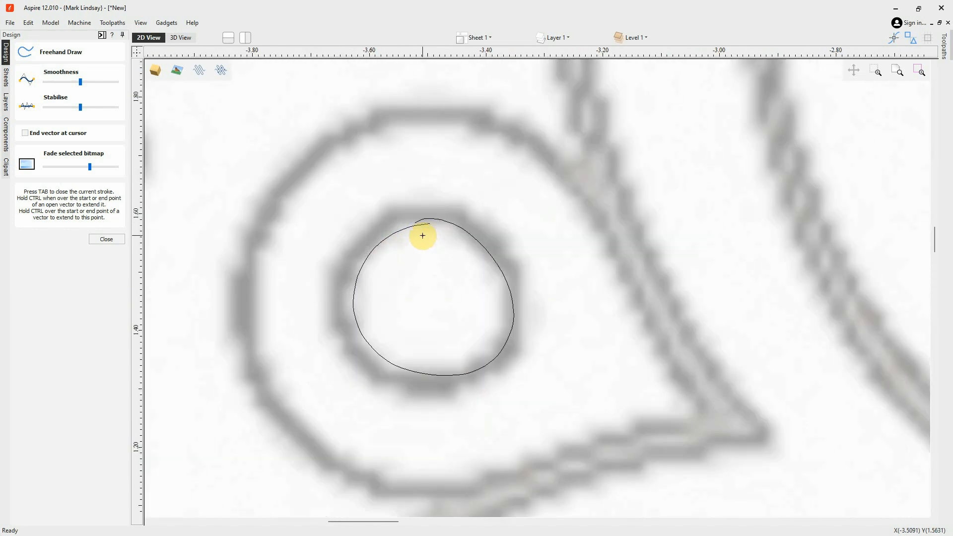
scroll(423, 235, down, 3)
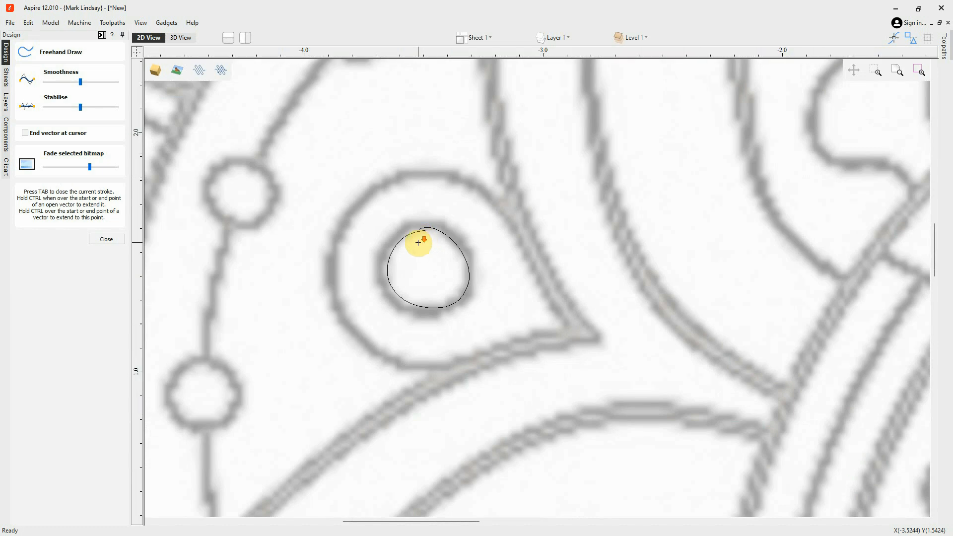
scroll(422, 241, down, 3)
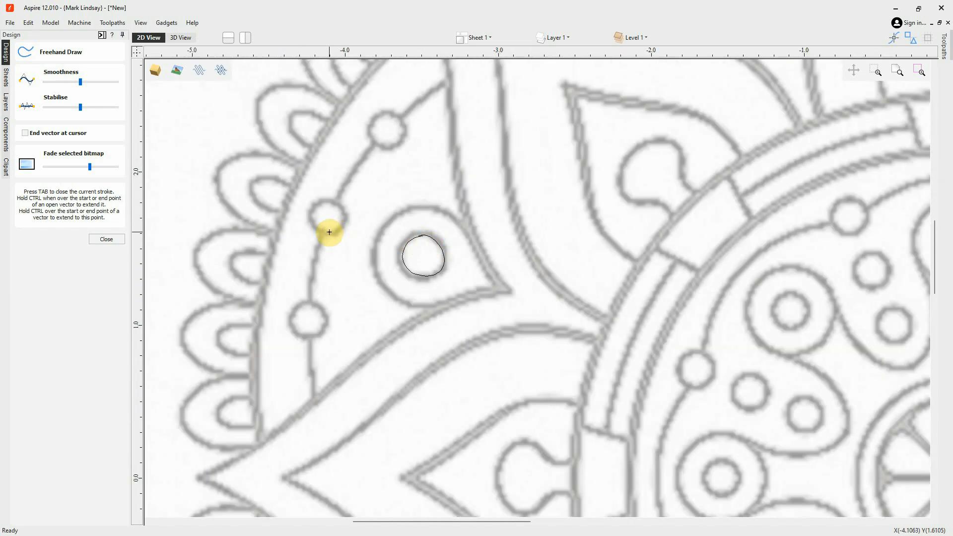
mouse_move(329, 232)
mouse_down()
mouse_move(313, 225)
mouse_move(320, 201)
mouse_move(341, 209)
mouse_move(334, 233)
mouse_up()
drag(328, 235, 328, 233)
Lower Smoothness to nearly its minimum and trace the small circle near X -1.35, Y 0.55 as a closed freehand vector
drag(81, 82, 51, 86)
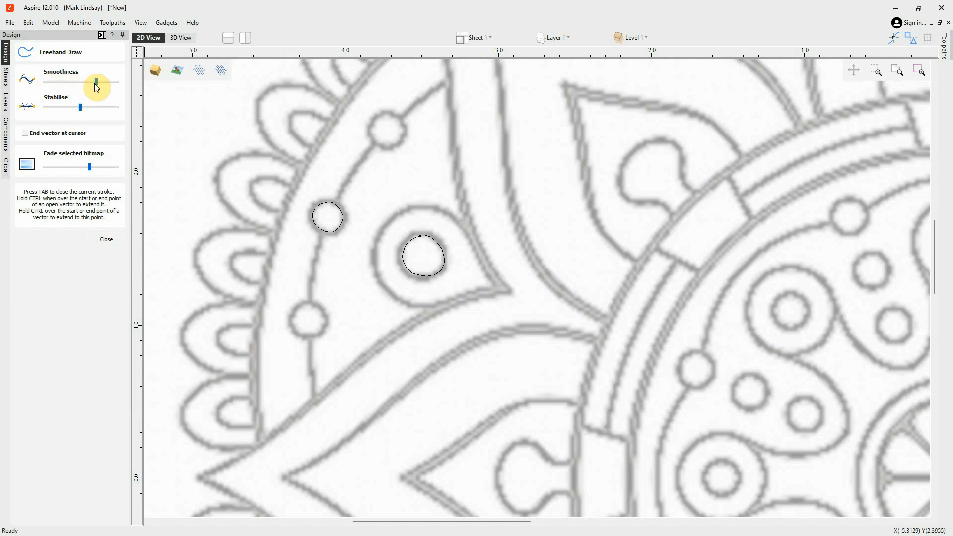
drag(96, 87, 117, 89)
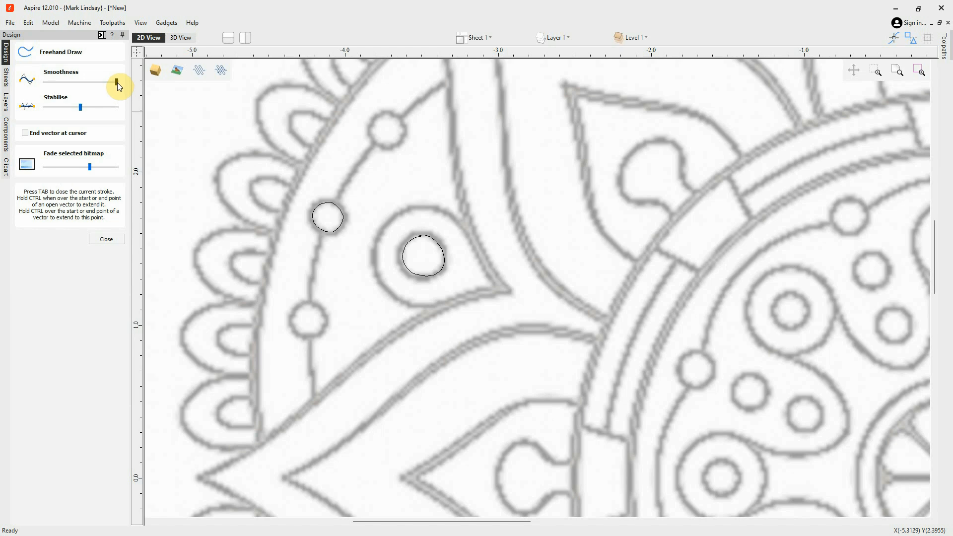
drag(117, 83, 103, 83)
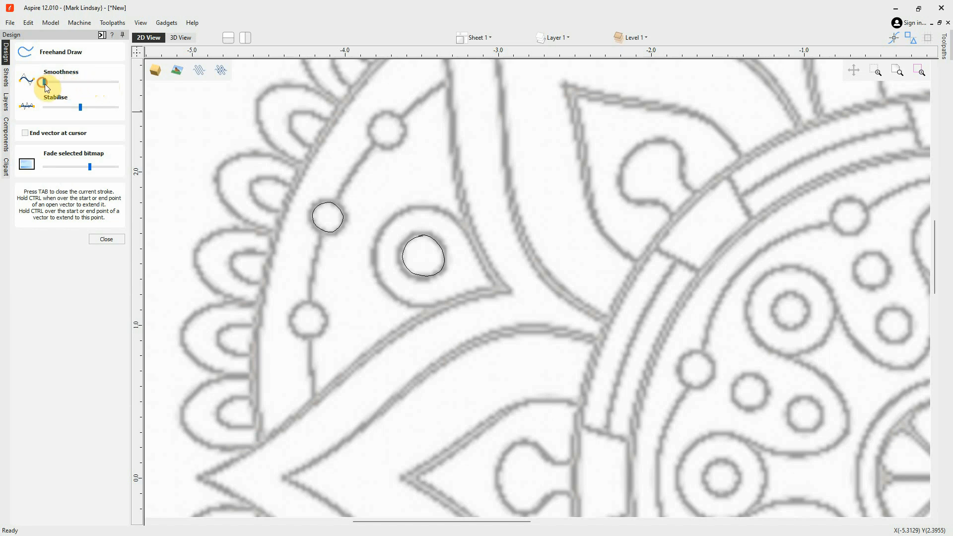
drag(45, 85, 46, 84)
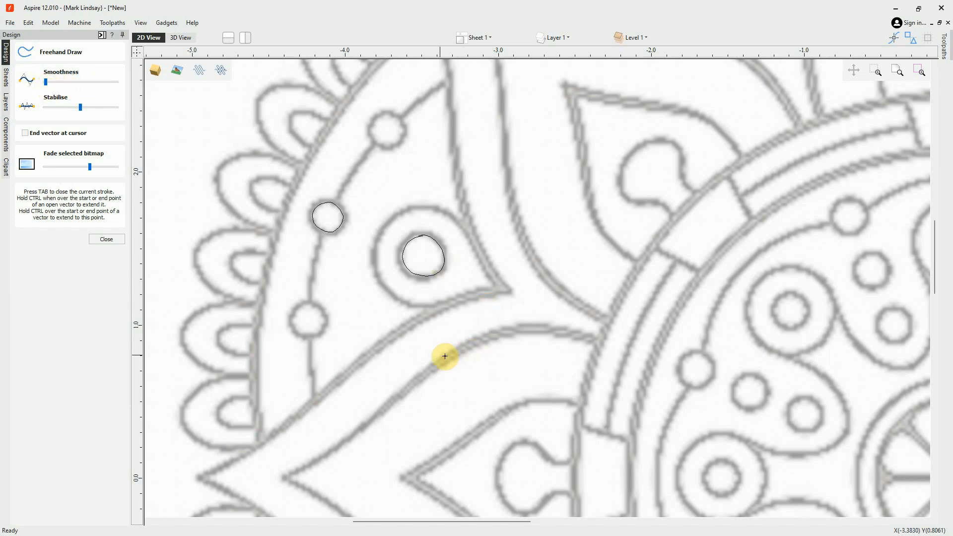
scroll(445, 355, down, 3)
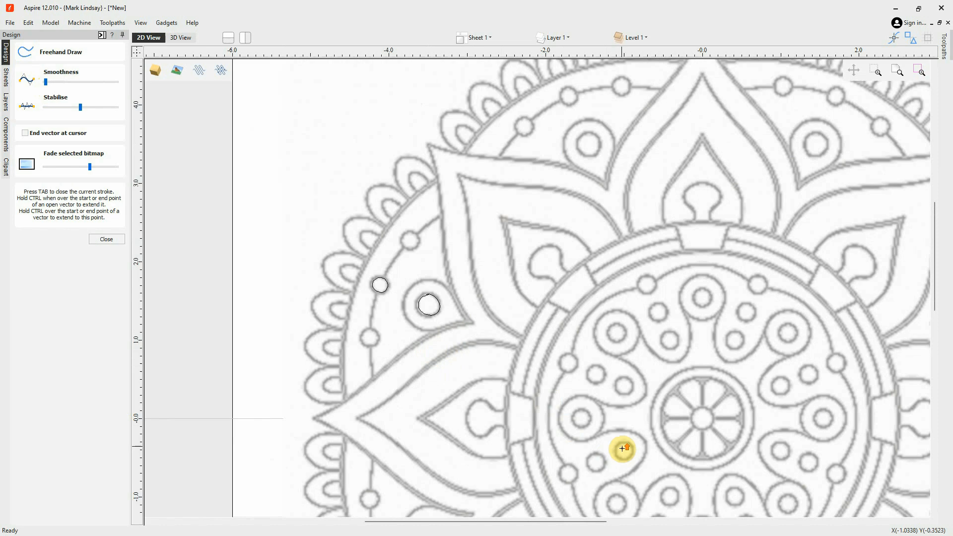
scroll(597, 404, up, 3)
scroll(590, 337, up, 2)
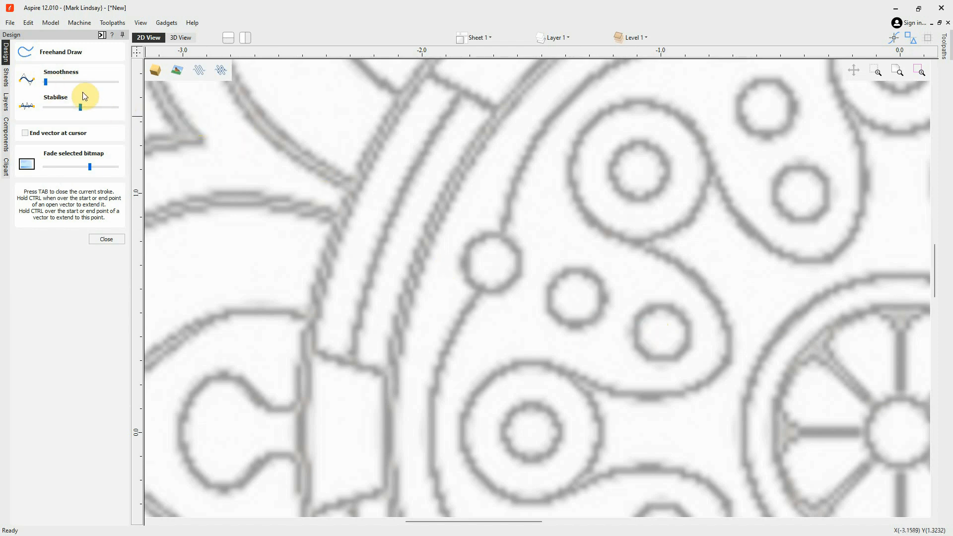
click(586, 277)
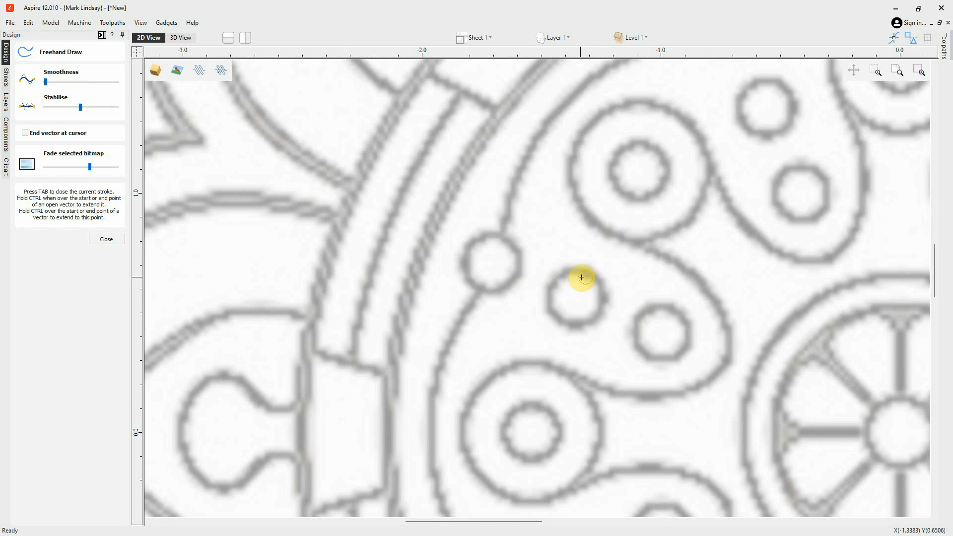
mouse_move(581, 278)
mouse_down()
mouse_move(561, 279)
mouse_move(554, 308)
mouse_move(575, 320)
mouse_move(598, 315)
mouse_move(601, 301)
mouse_up()
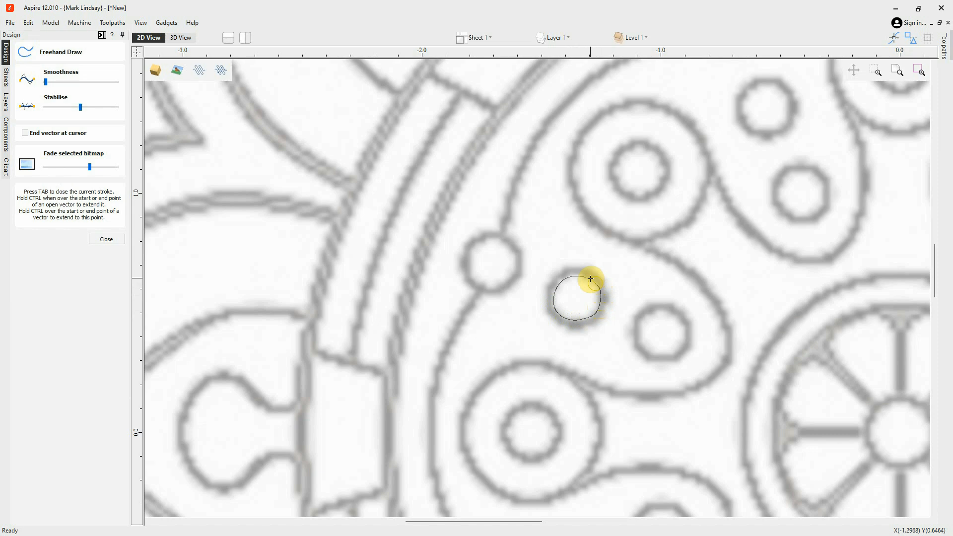
drag(590, 279, 590, 278)
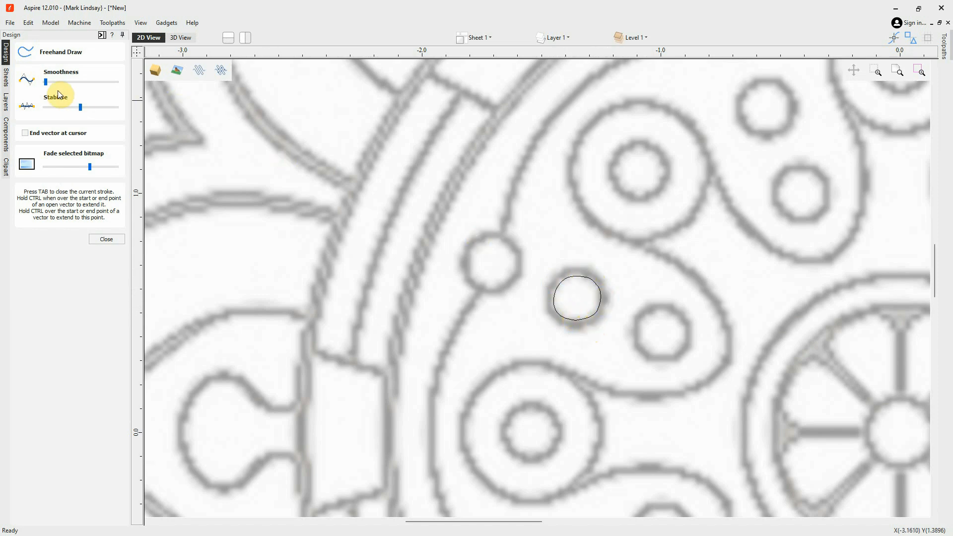
Raise Smoothness to its maximum, trace the neighbouring circle near X -1.0, Y 0.4 as a closed freehand vector, and leave Freehand Draw
drag(46, 84, 119, 85)
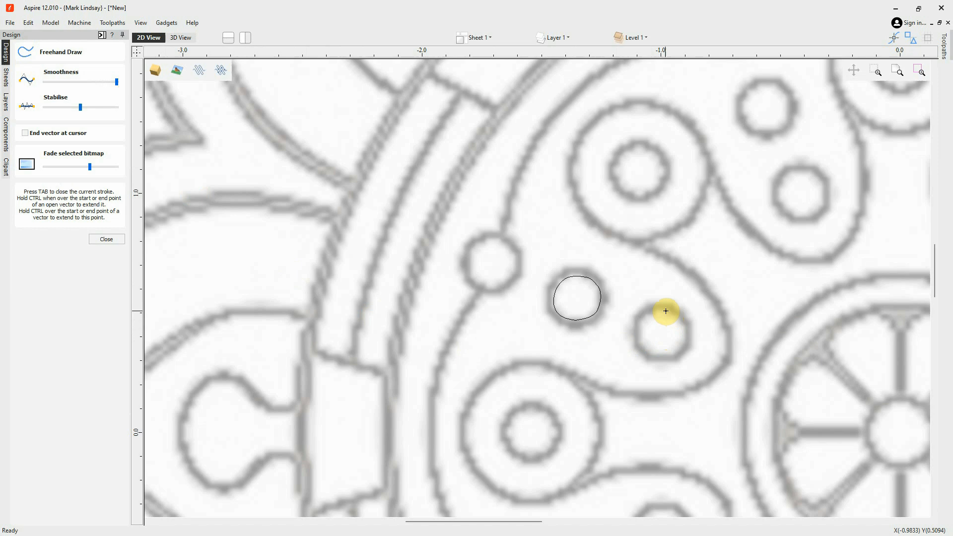
mouse_move(665, 311)
mouse_down()
mouse_move(639, 330)
mouse_move(642, 351)
mouse_move(657, 359)
mouse_move(687, 347)
mouse_move(678, 315)
mouse_up()
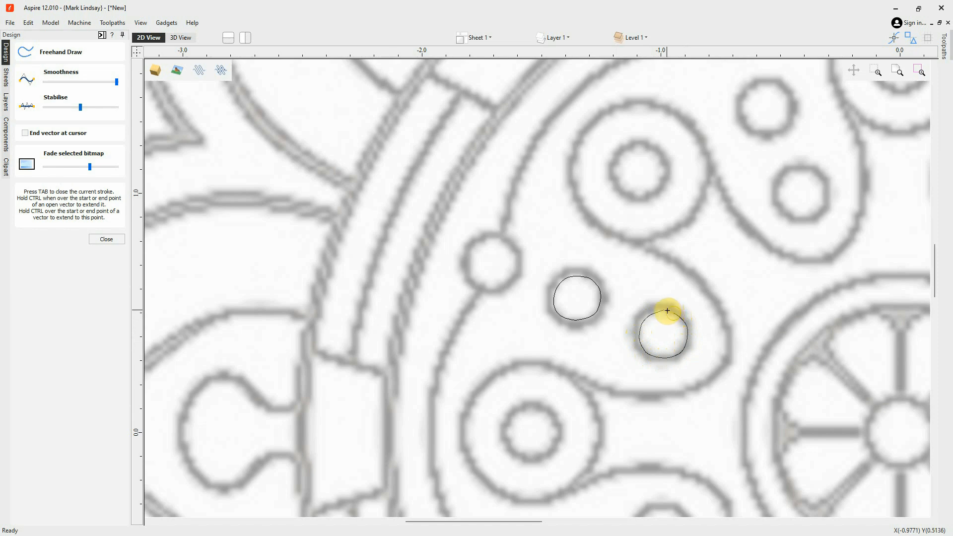
drag(665, 310, 665, 310)
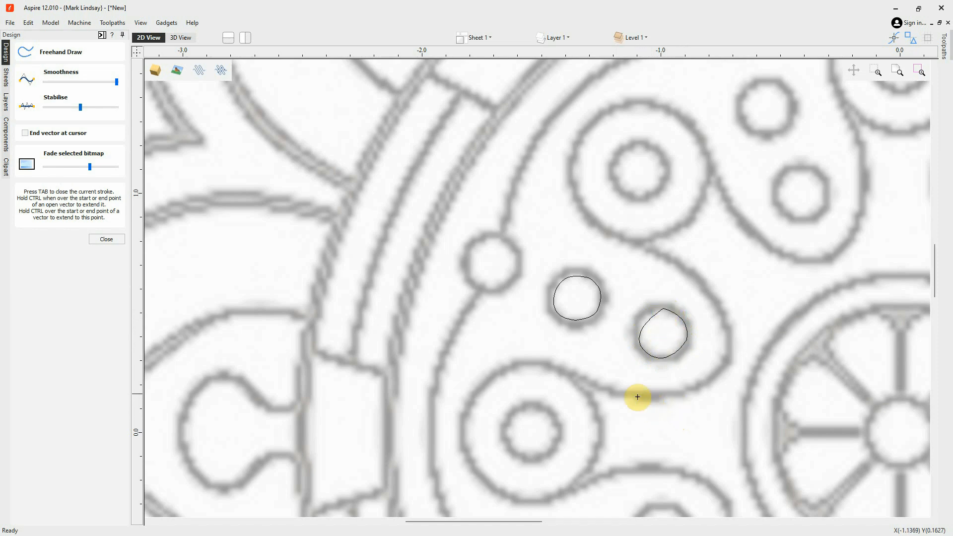
click(106, 239)
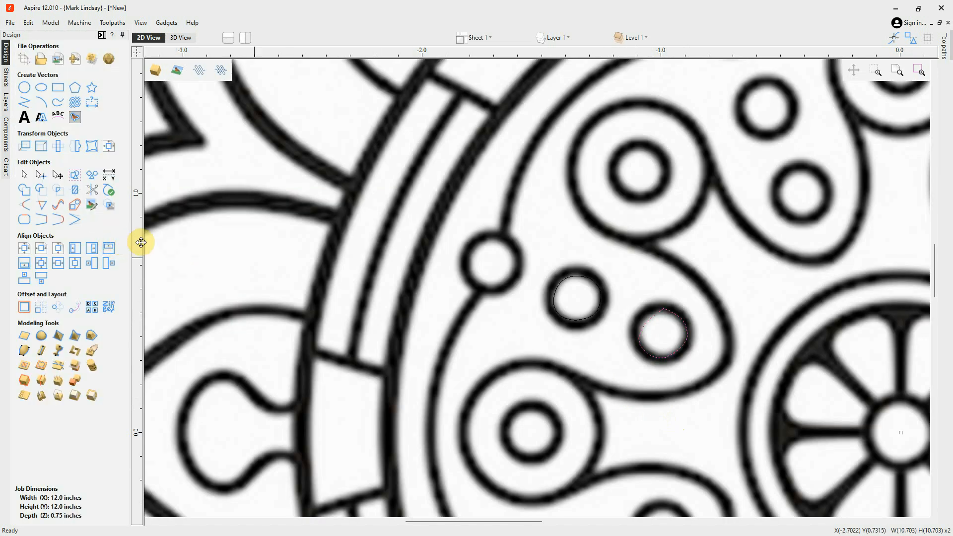
Select the two circles traced with different Smoothness settings and show their nodes in node editing to compare them
scroll(463, 311, down, 4)
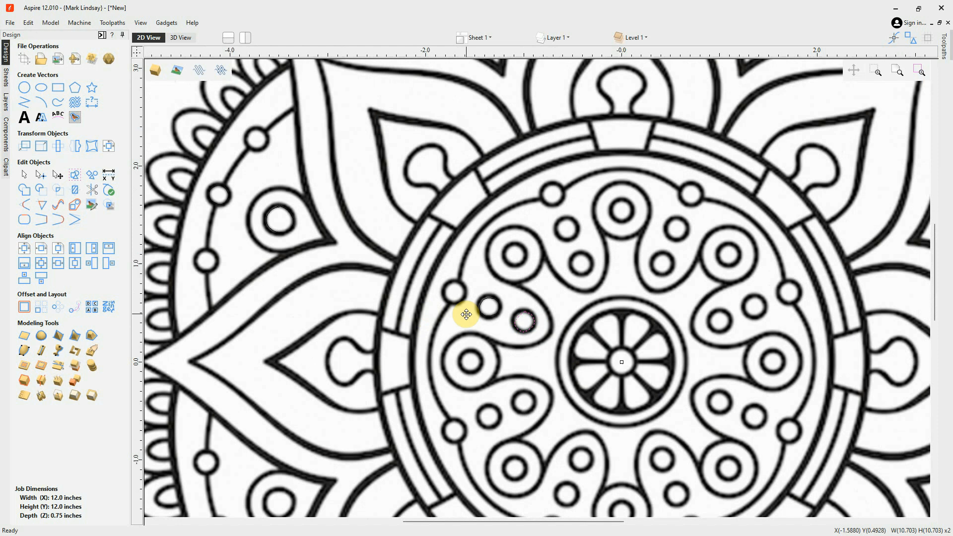
click(215, 167)
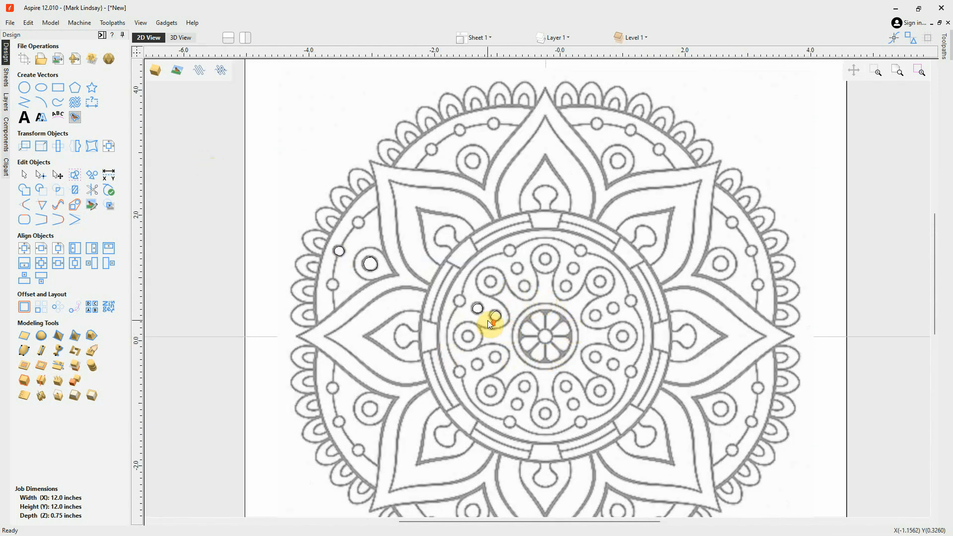
scroll(488, 320, up, 5)
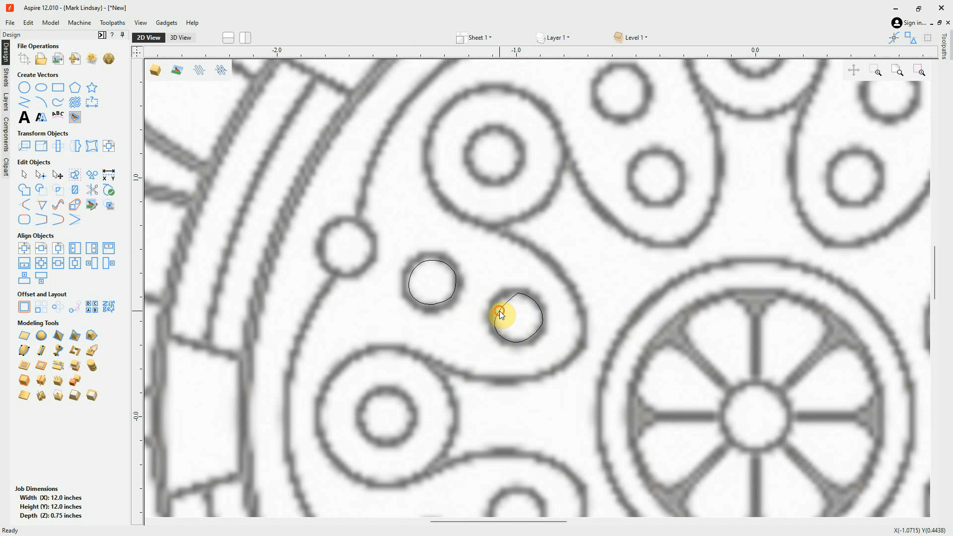
click(500, 313)
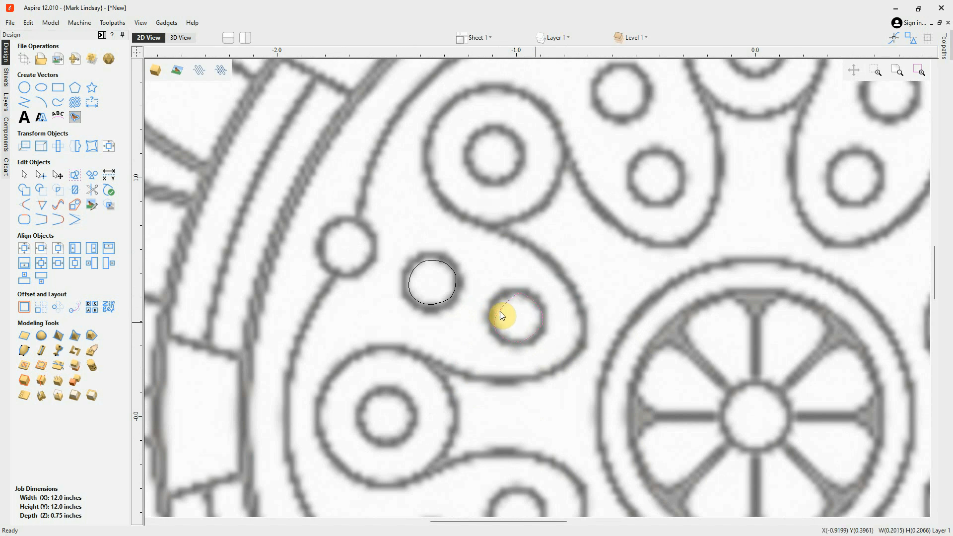
shift+click(441, 304)
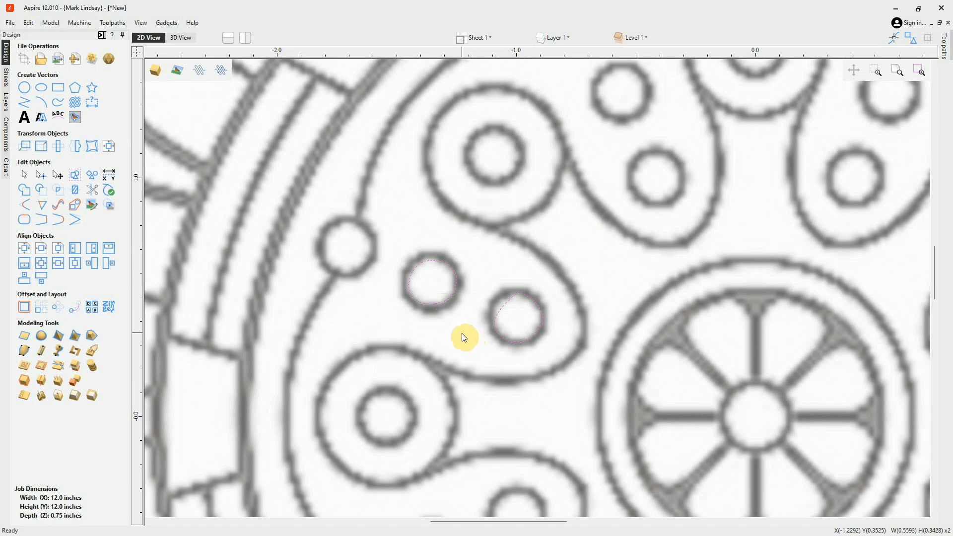
key(n)
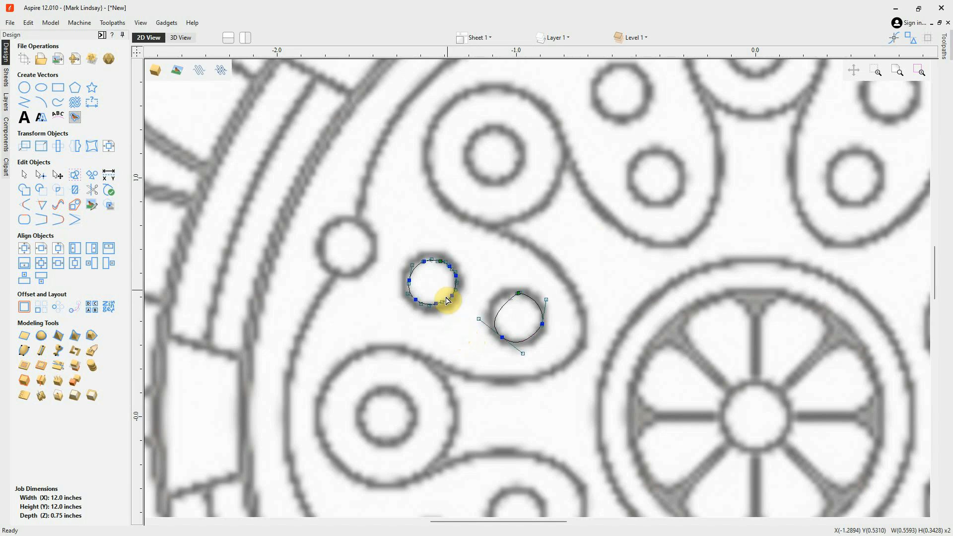
scroll(448, 288, up, 1)
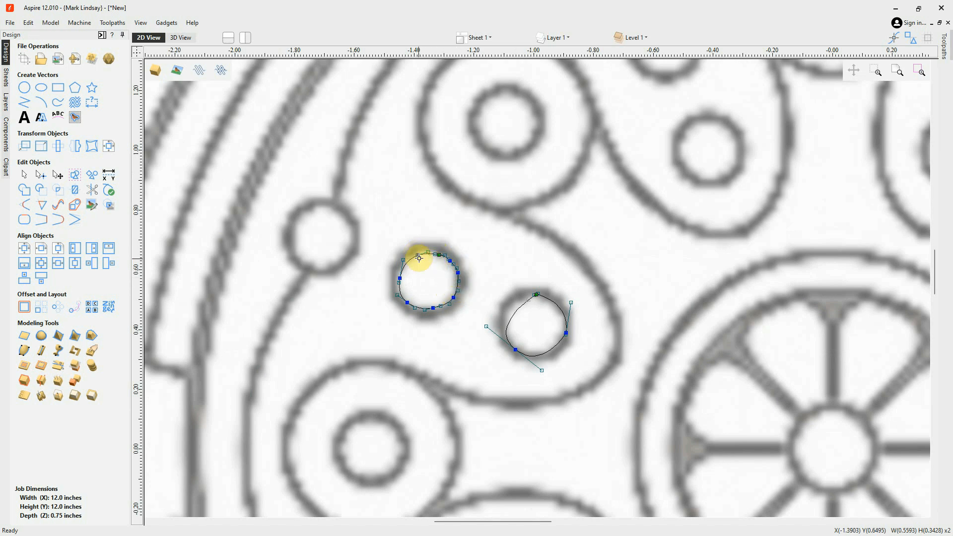
scroll(422, 257, up, 3)
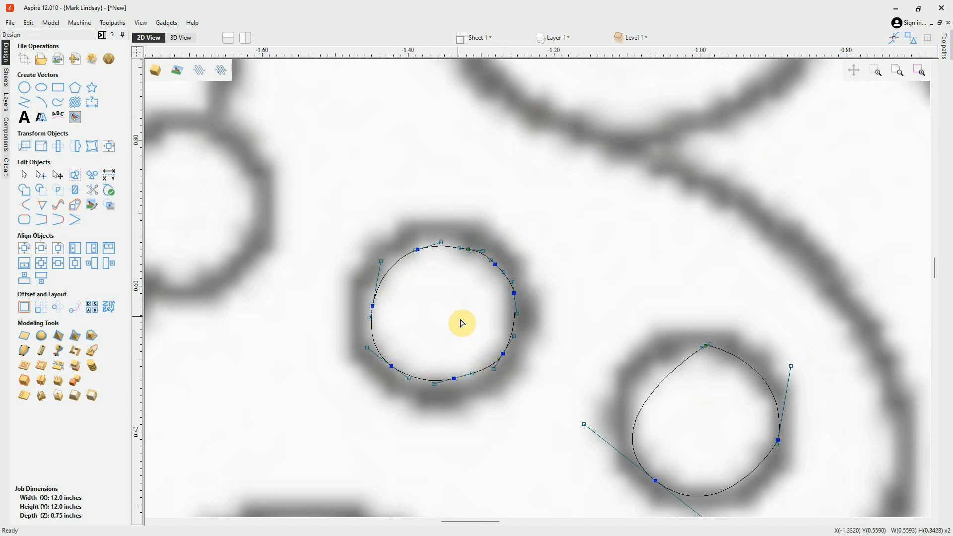
Reshape the freehand circle near X -1.0, Y 0.4 by extending its top node's handle horizontally, rounding out the flattened upper-left span
scroll(444, 311, down, 3)
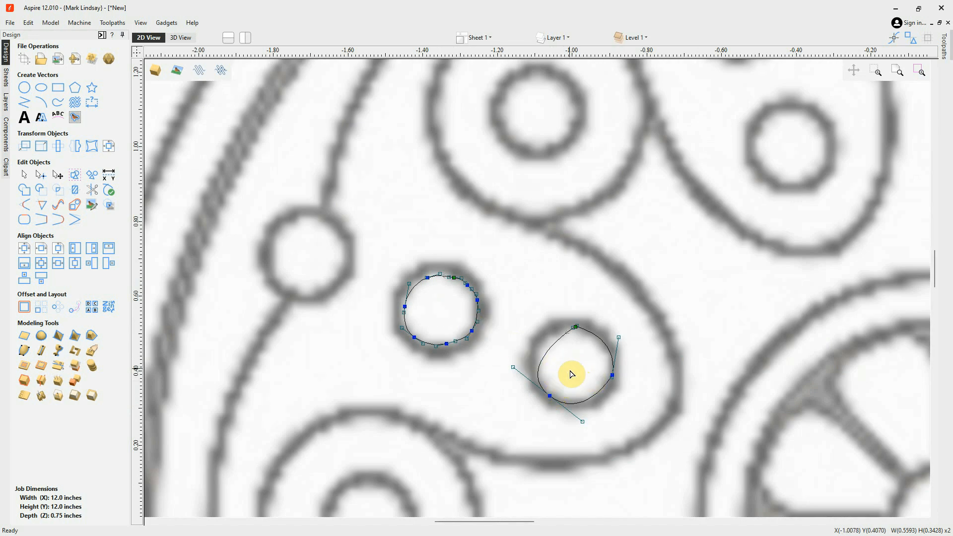
scroll(576, 342, up, 3)
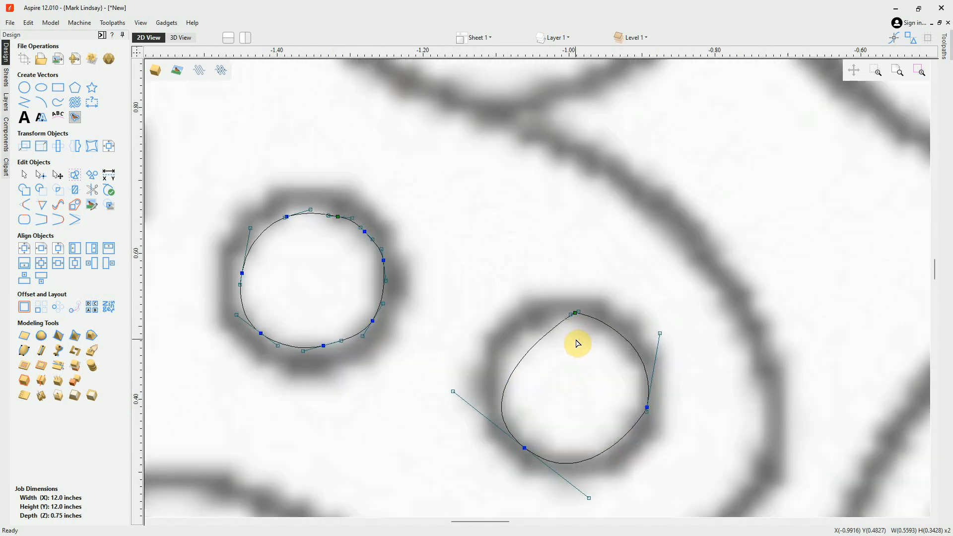
drag(570, 315, 528, 314)
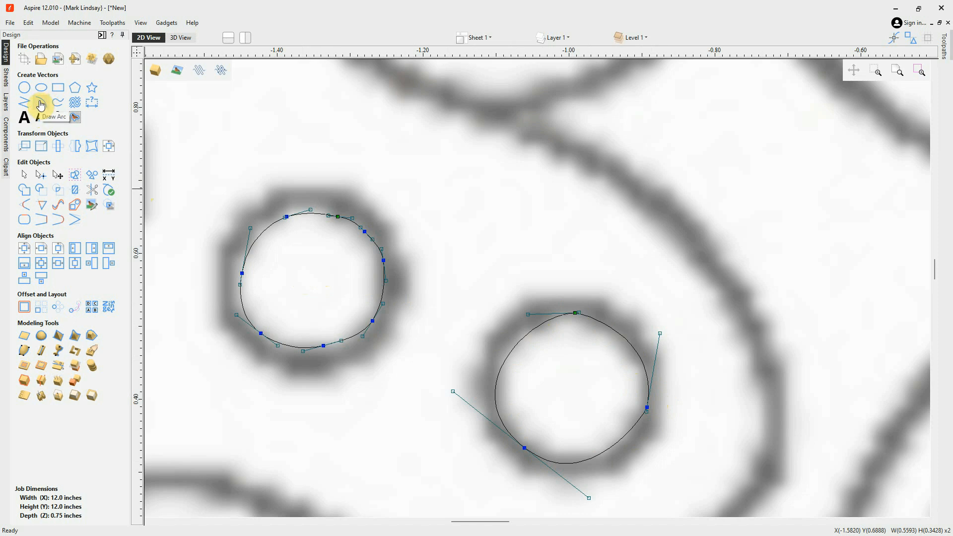
Restart Freehand Draw and lower Smoothness to the middle of its range
click(56, 102)
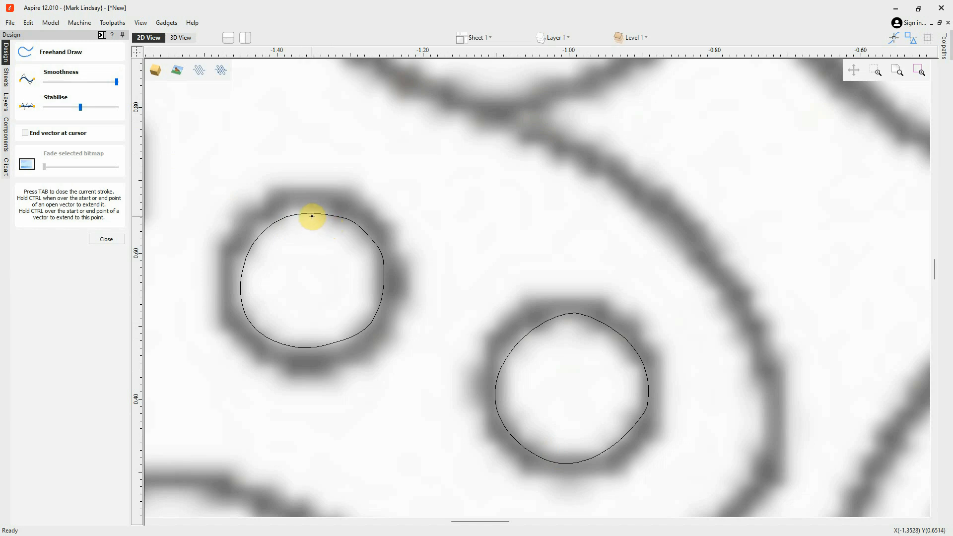
scroll(317, 234, down, 1)
scroll(330, 248, down, 1)
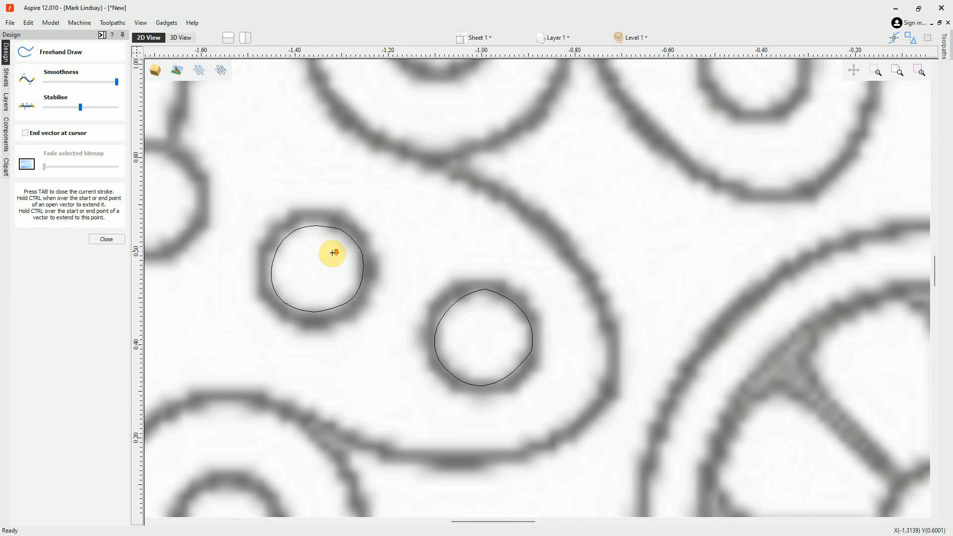
scroll(332, 253, down, 5)
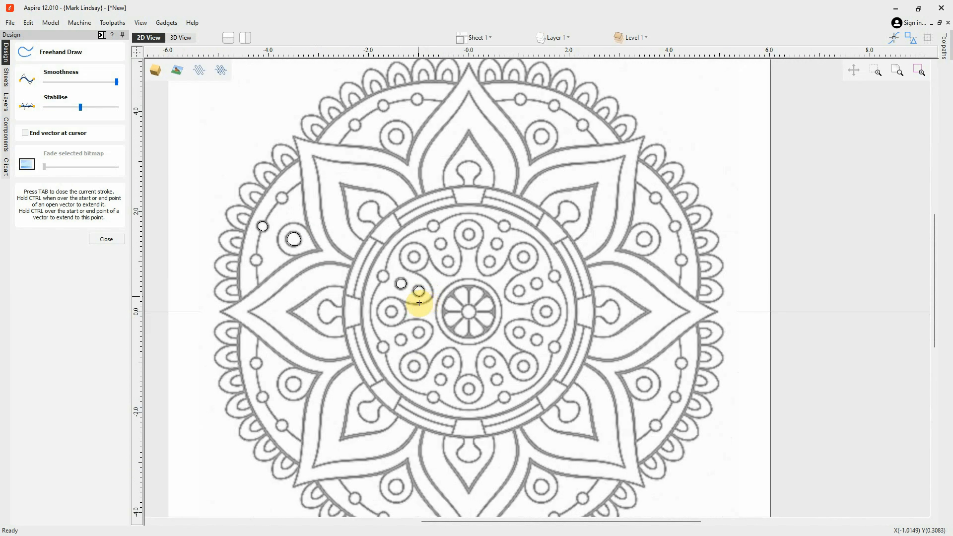
scroll(381, 240, up, 4)
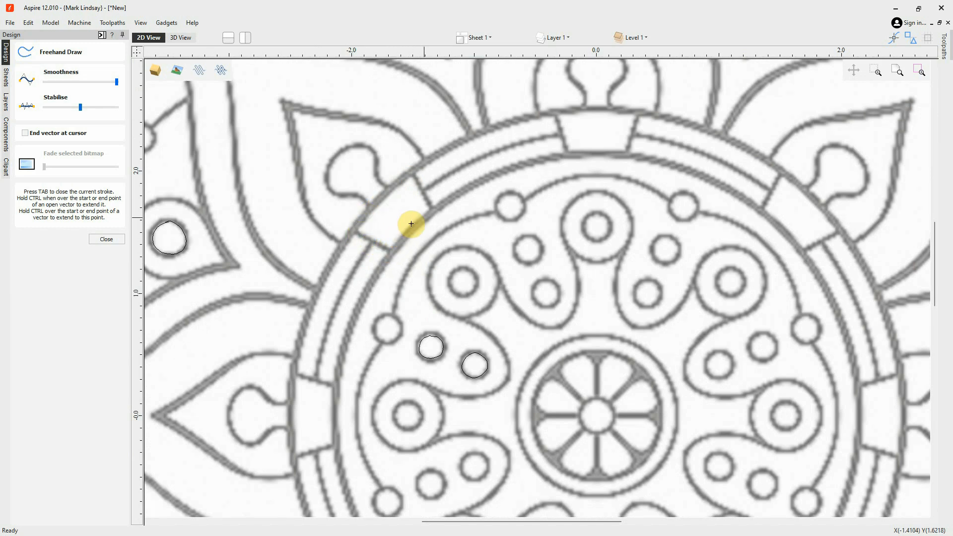
scroll(426, 210, up, 4)
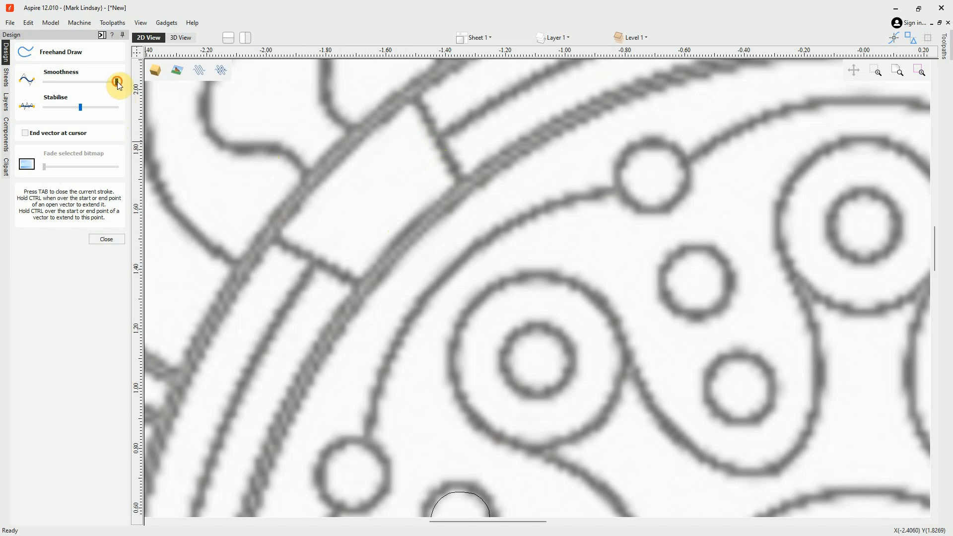
drag(98, 83, 81, 83)
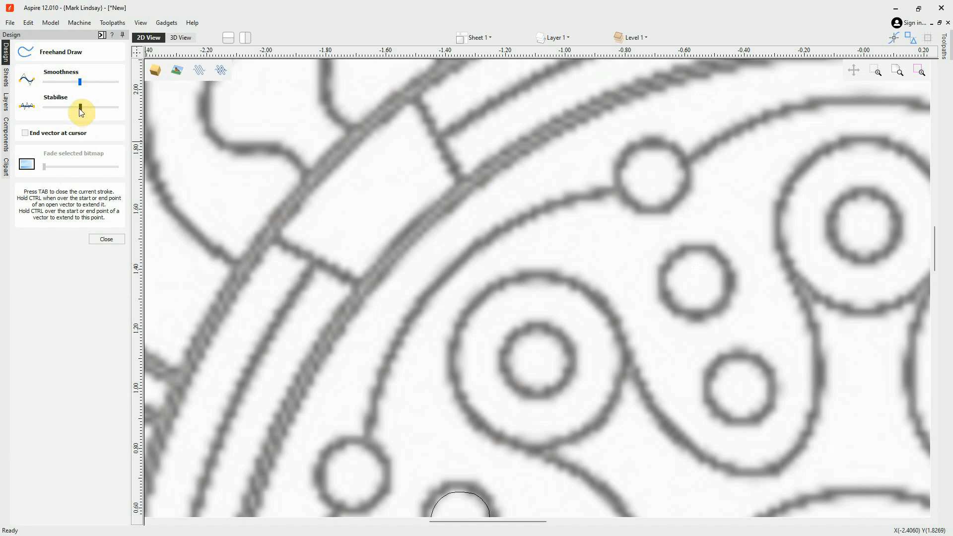
Lower Stabilise to its minimum and trace the lower-left half of the keyhole shape near X -2.1, Y 1.9 with a freehand vector
scroll(278, 251, down, 3)
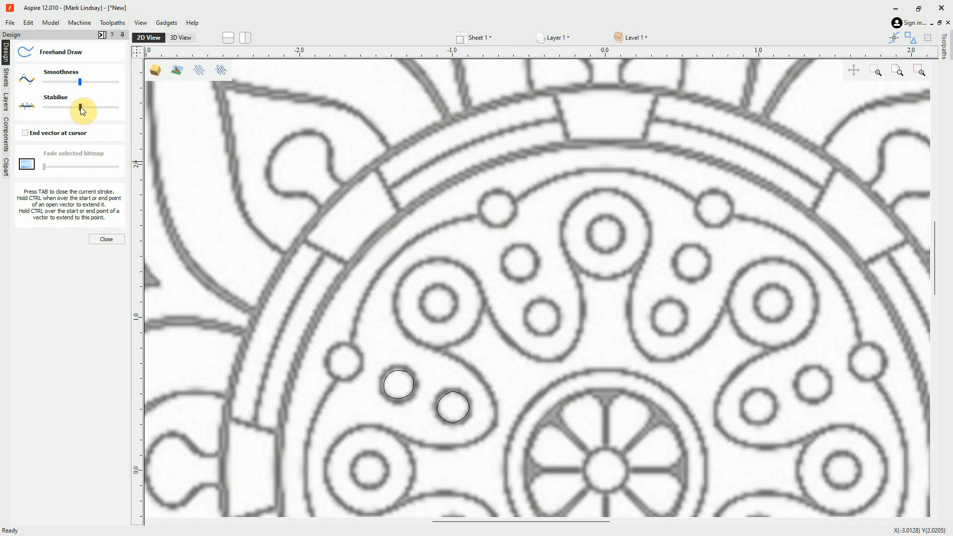
drag(82, 110, 32, 115)
scroll(316, 191, up, 2)
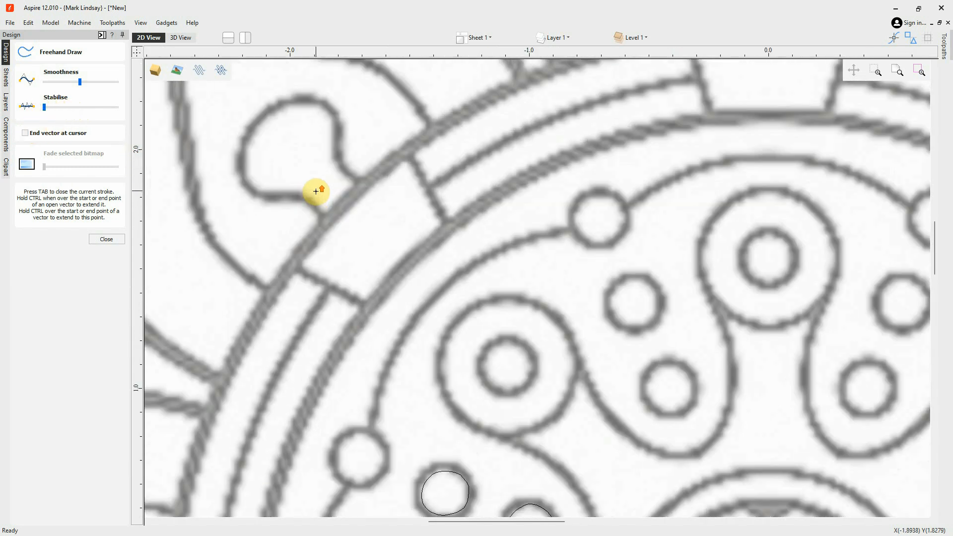
scroll(316, 191, up, 1)
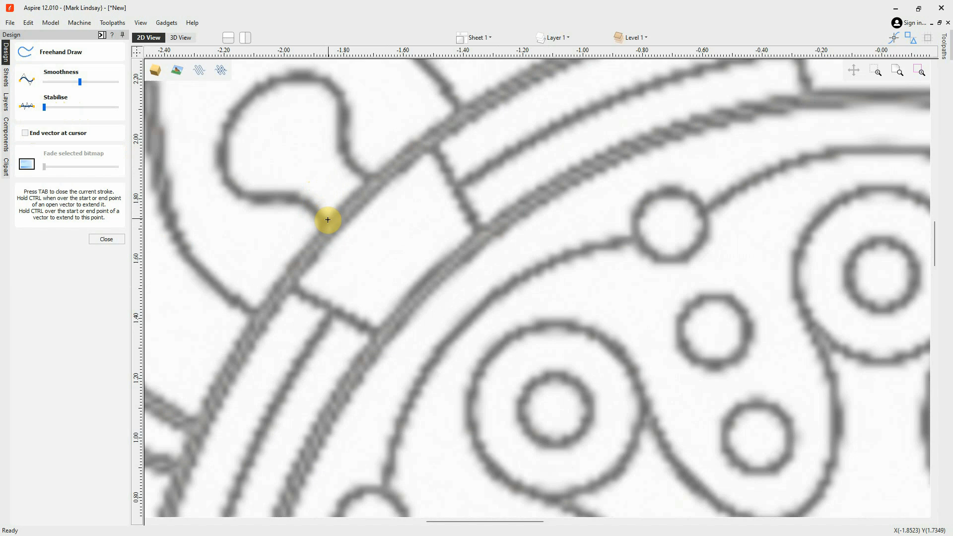
mouse_move(327, 217)
mouse_down()
mouse_move(301, 190)
mouse_move(277, 189)
mouse_up()
mouse_move(266, 189)
mouse_down()
mouse_move(241, 189)
mouse_move(228, 170)
mouse_move(231, 135)
mouse_move(250, 104)
mouse_up()
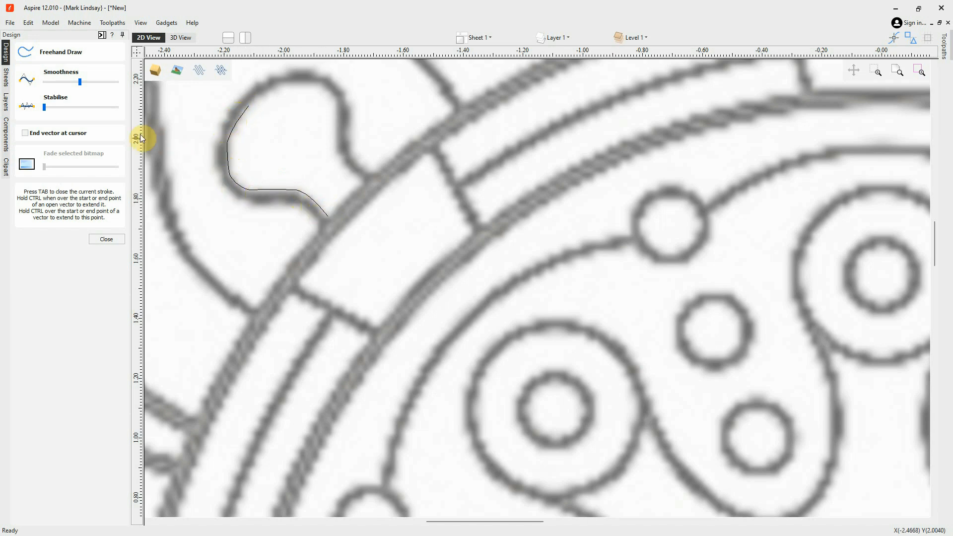
Raise Stabilise to its maximum and trace the upper-right half of the same keyhole shape, starting near X -1.74, Y 1.86
drag(44, 109, 93, 114)
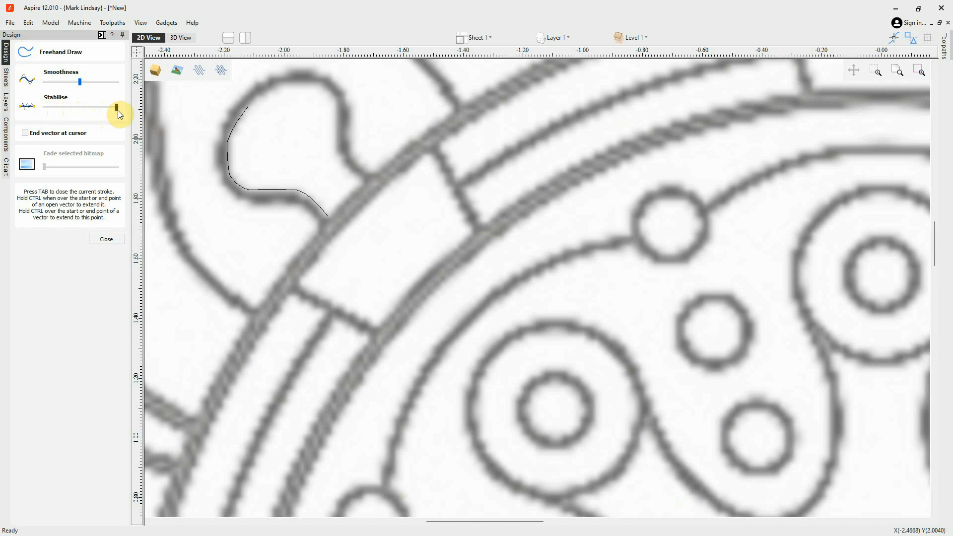
click(361, 181)
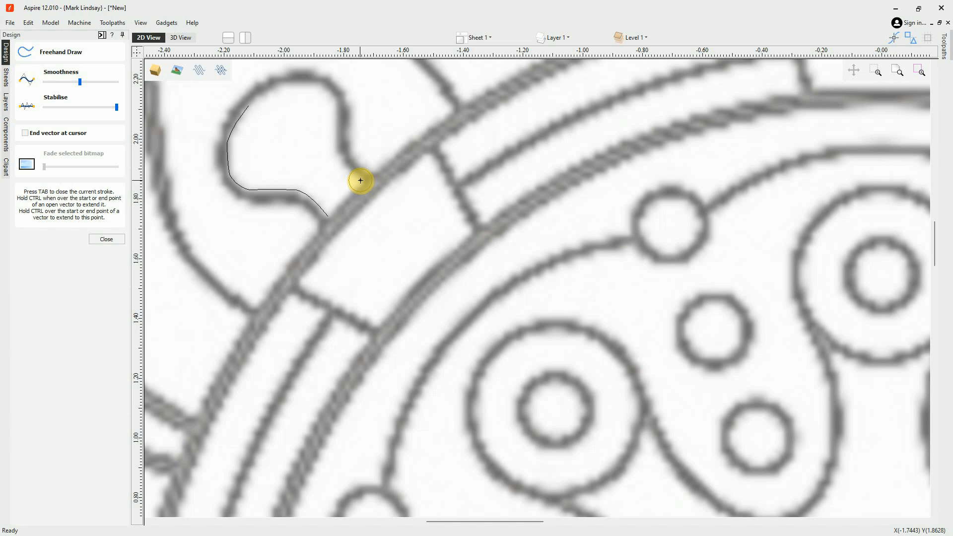
mouse_move(352, 175)
mouse_down()
mouse_move(332, 152)
mouse_move(337, 106)
mouse_move(325, 82)
mouse_move(283, 81)
mouse_move(251, 100)
mouse_up()
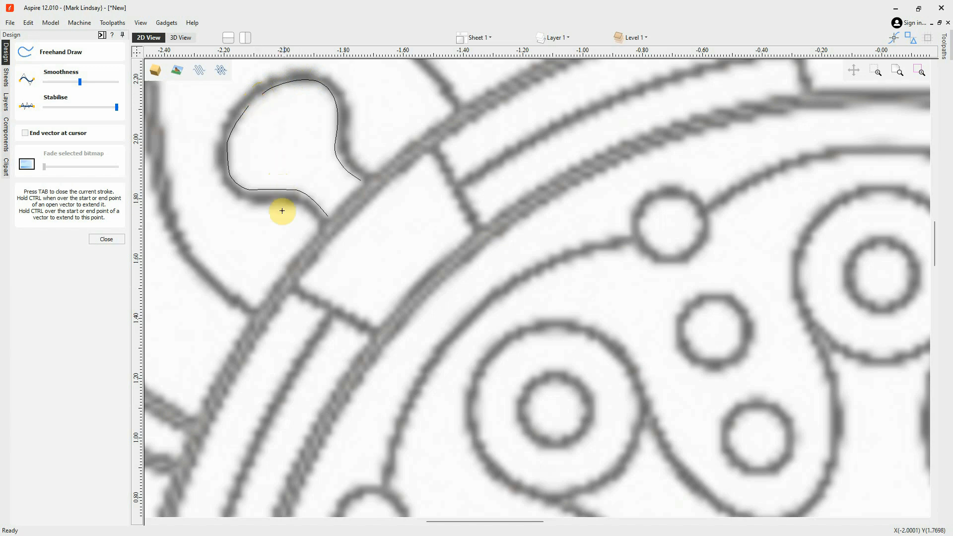
Examine the two keyhole halves up close to compare the line quality at minimum and maximum Stabilise
scroll(278, 206, up, 2)
scroll(287, 204, up, 1)
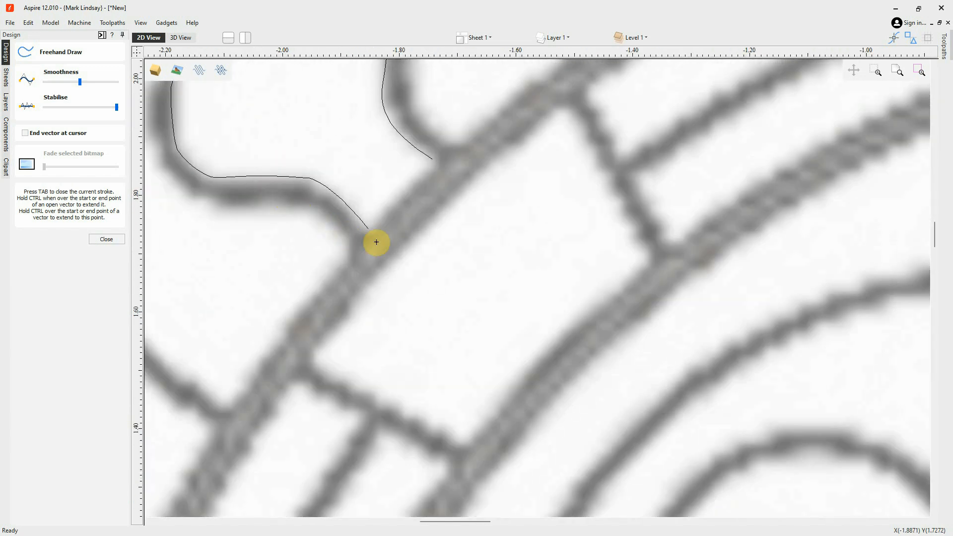
scroll(246, 193, up, 1)
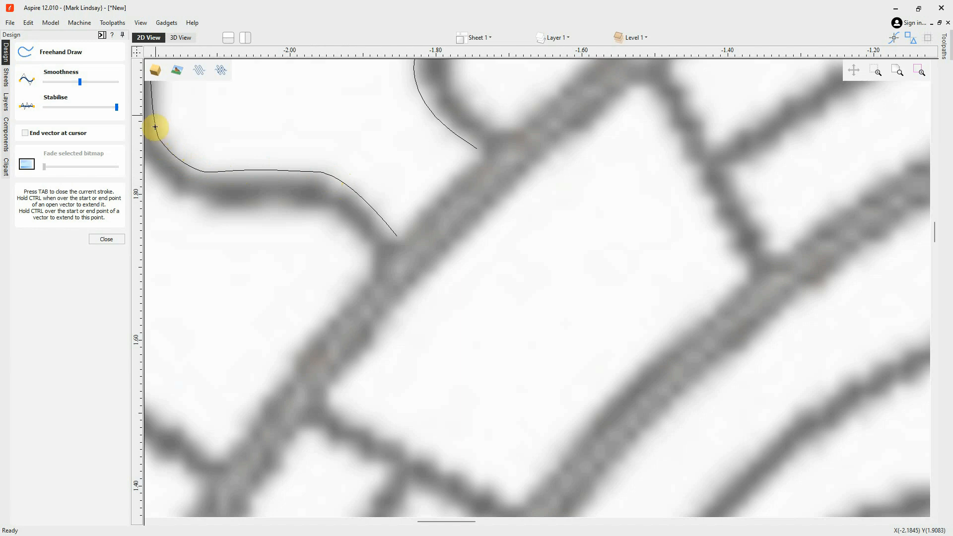
scroll(307, 186, down, 3)
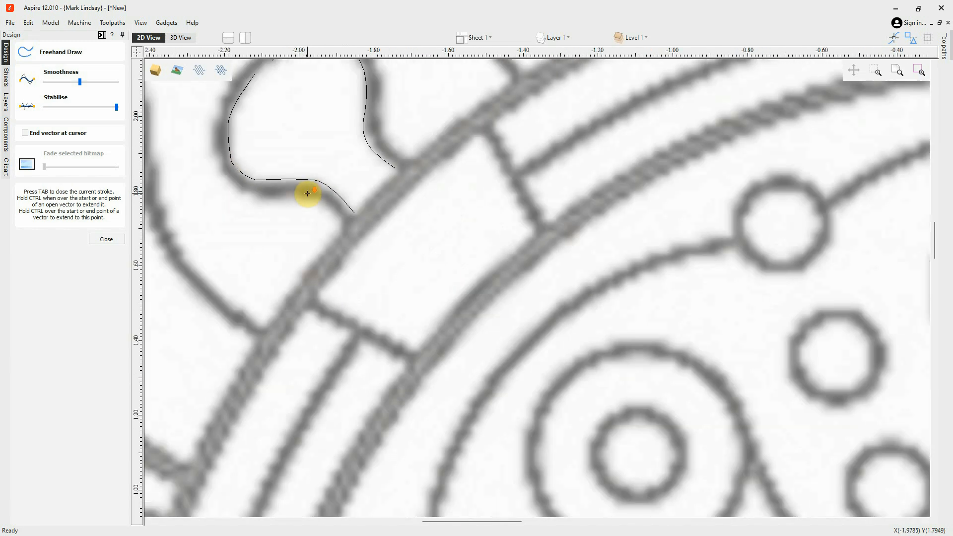
scroll(231, 104, up, 3)
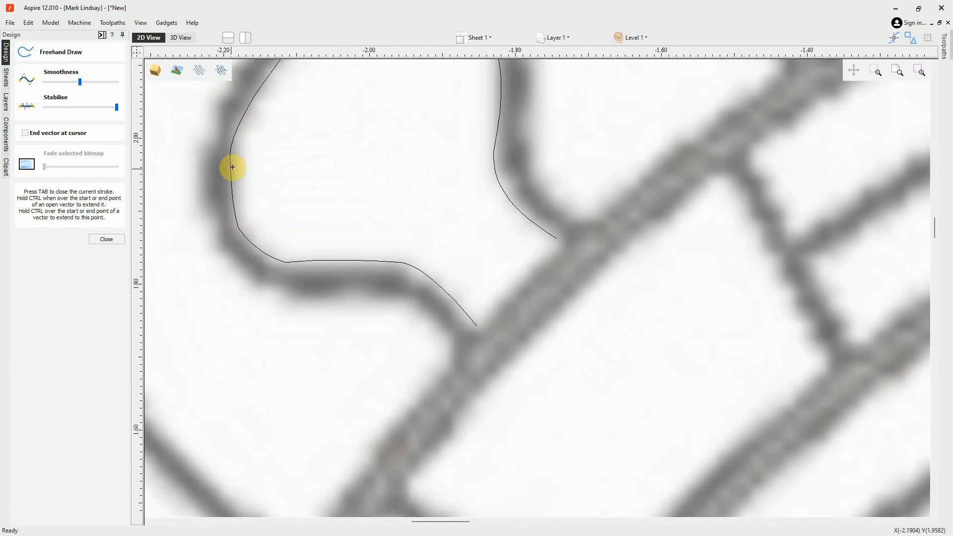
scroll(241, 134, down, 2)
scroll(436, 237, down, 2)
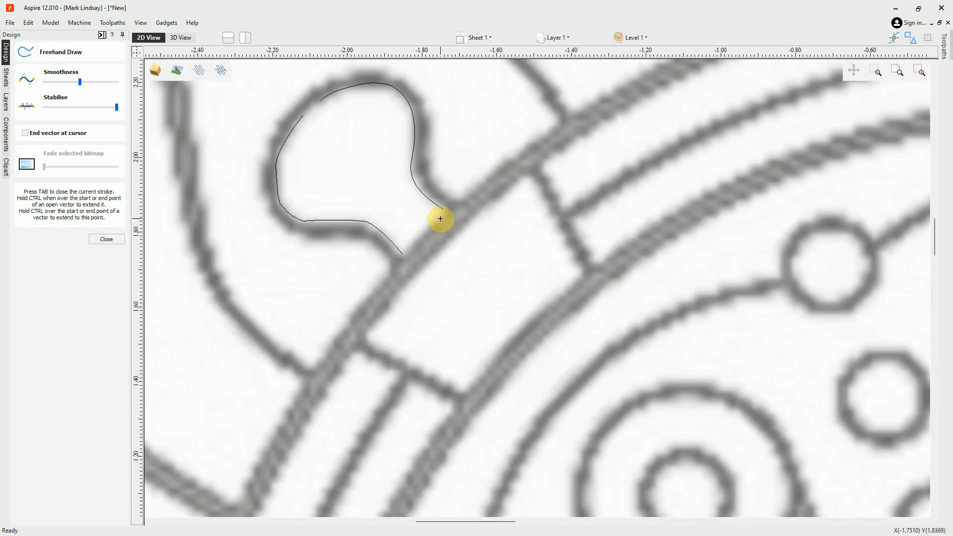
scroll(445, 206, up, 2)
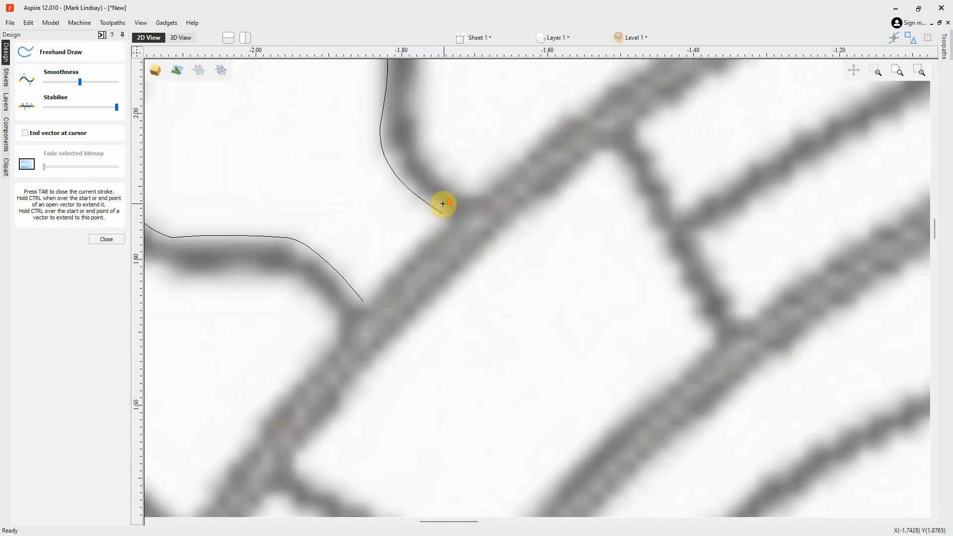
scroll(422, 245, down, 2)
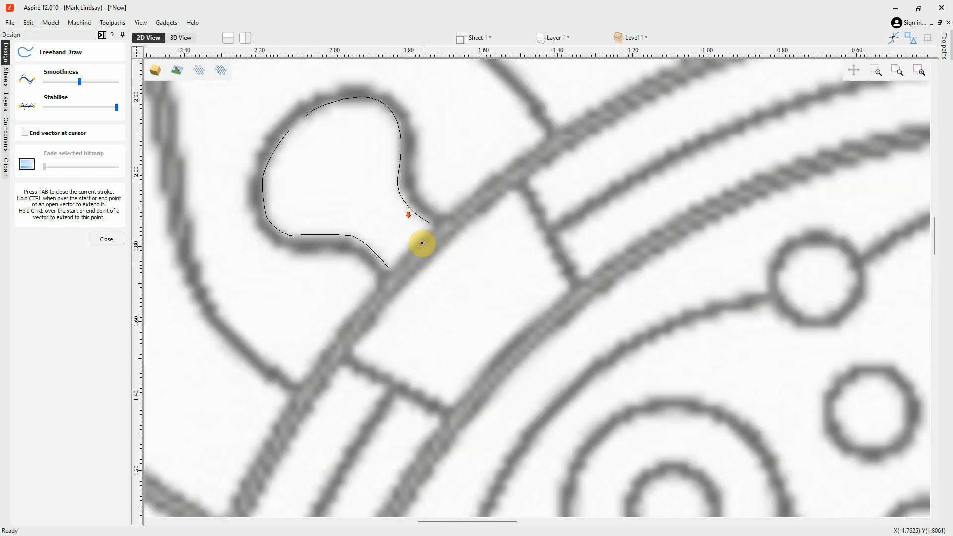
scroll(396, 131, up, 1)
scroll(396, 131, up, 1)
scroll(394, 117, down, 1)
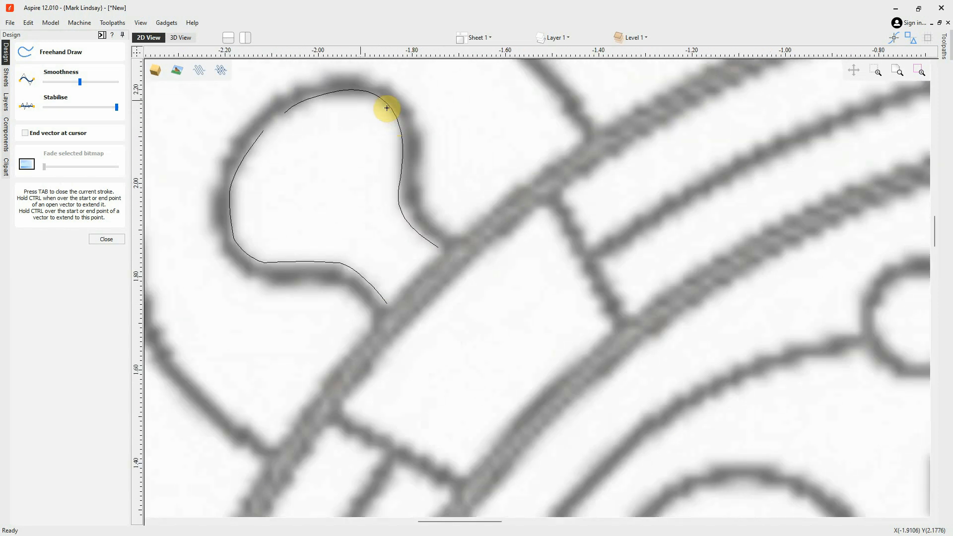
scroll(349, 90, up, 1)
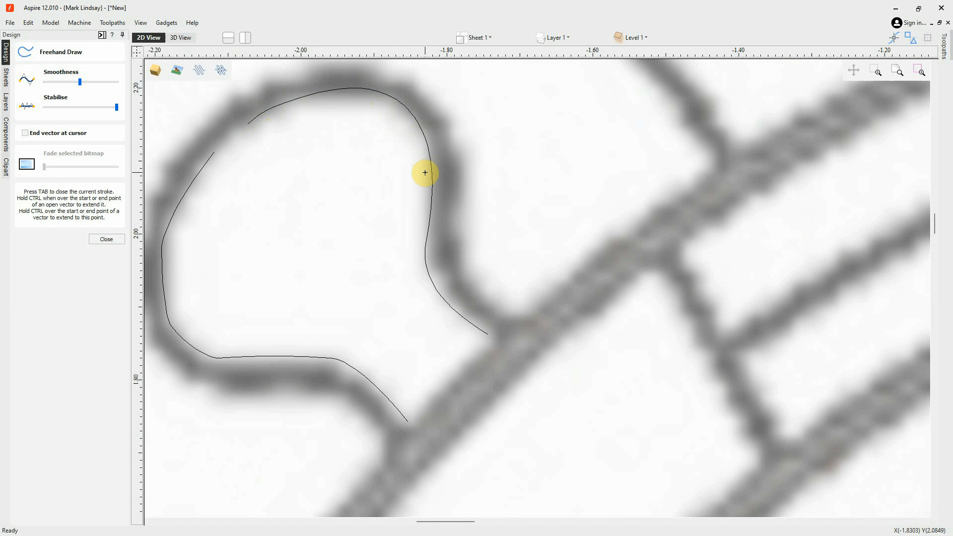
scroll(448, 179, down, 1)
scroll(448, 179, down, 1)
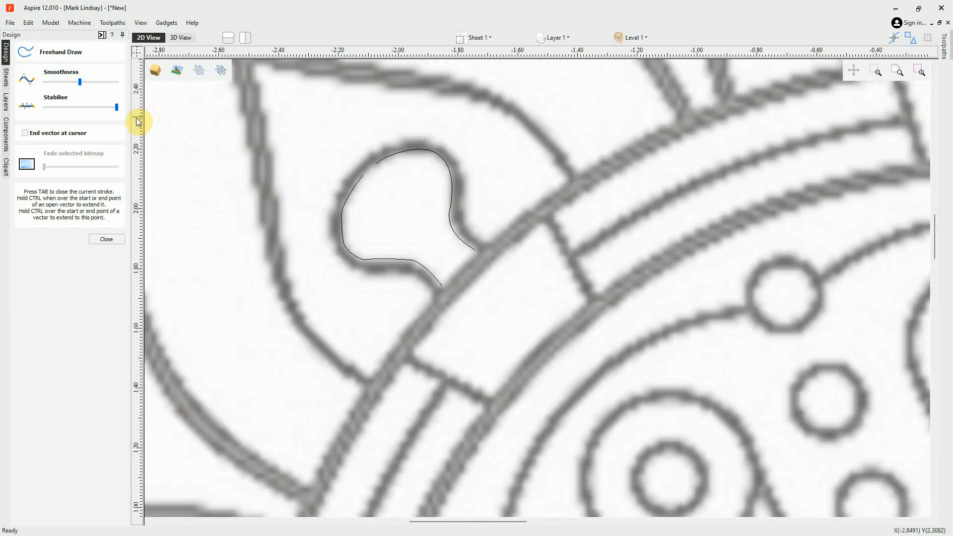
Set Stabilise to about the middle of its range
click(116, 108)
drag(81, 108, 84, 109)
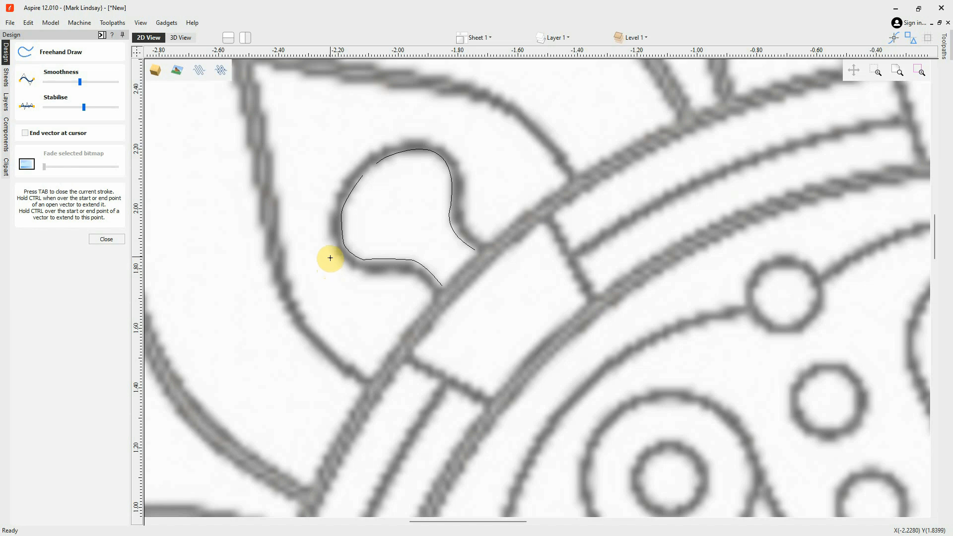
scroll(330, 257, down, 4)
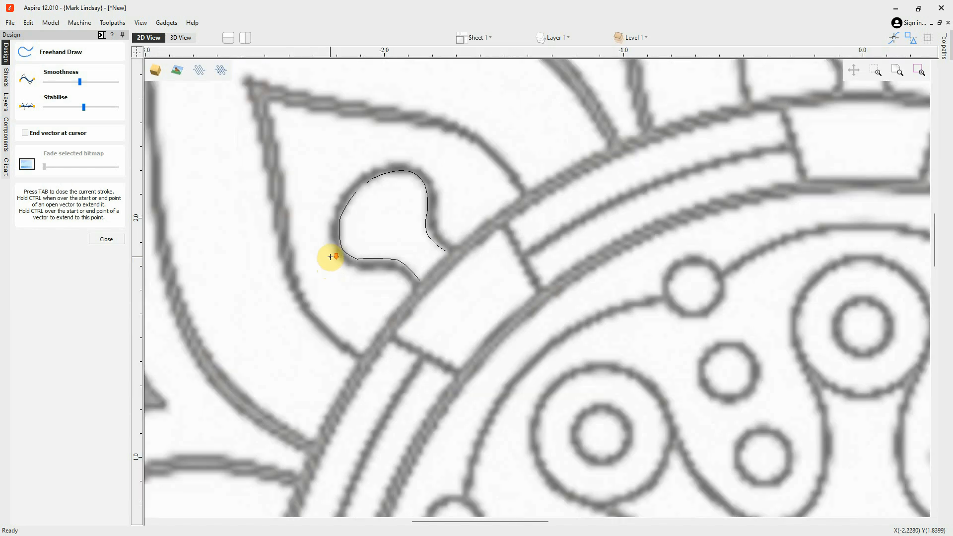
scroll(330, 255, down, 4)
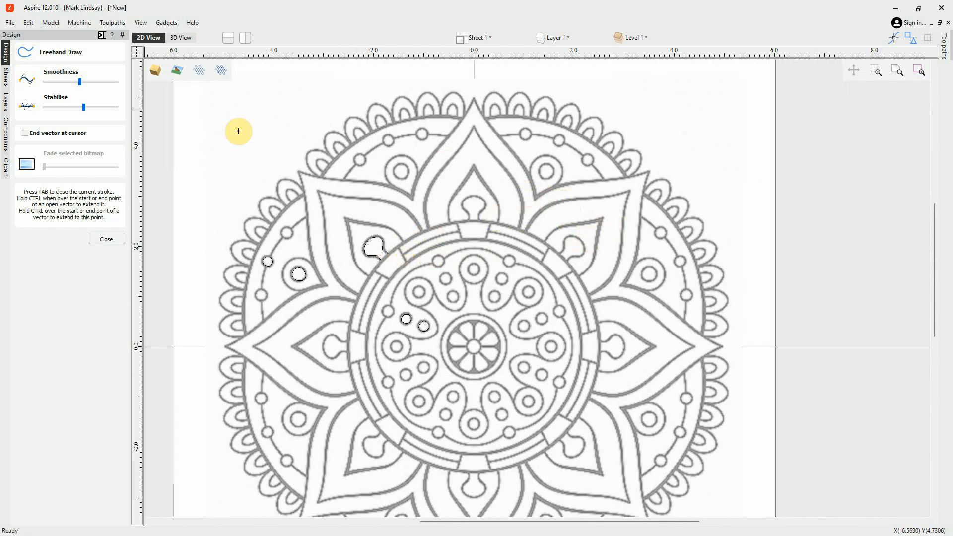
Lower Stabilise and Smoothness to near their minimums and trace the left side of the keyhole shape near X -0.2, Y 2.7 with a freehand vector
click(84, 107)
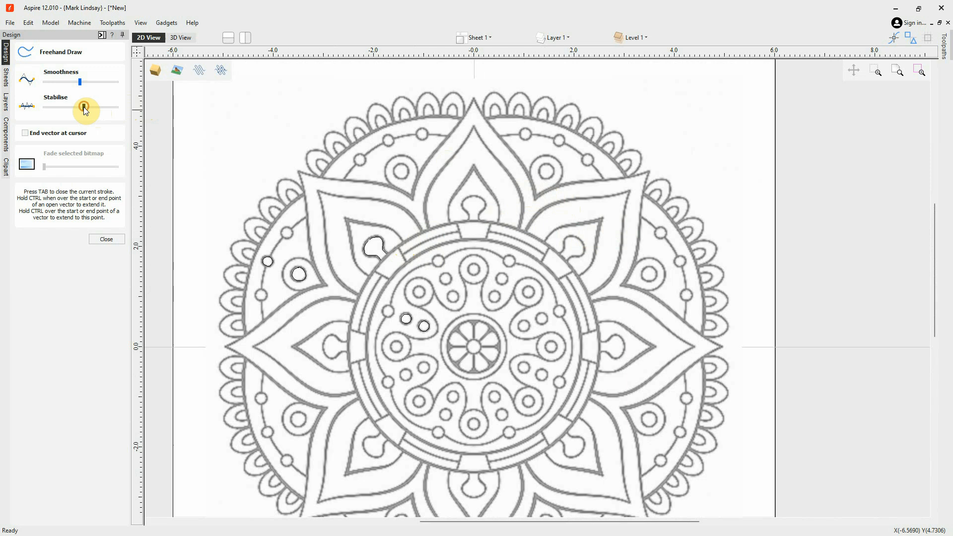
drag(73, 106, 60, 87)
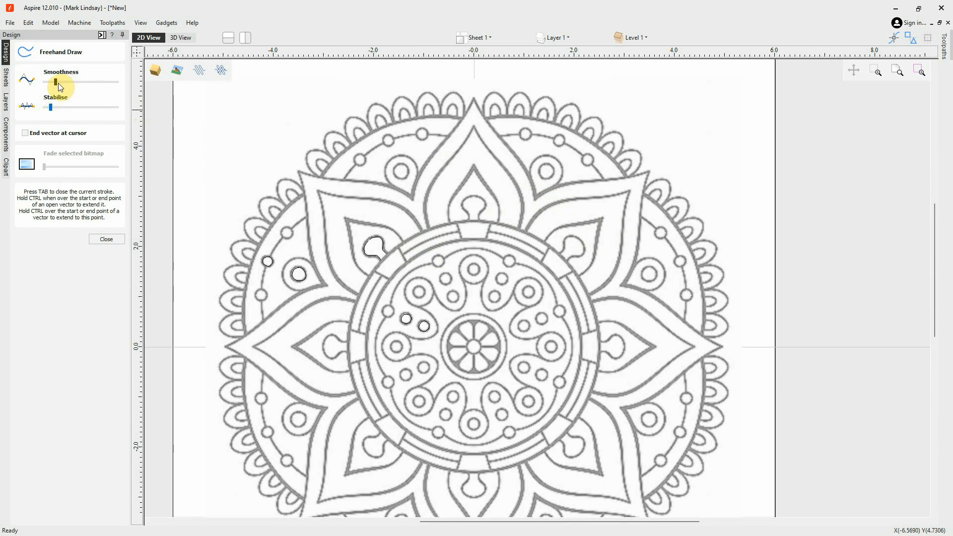
scroll(360, 244, up, 3)
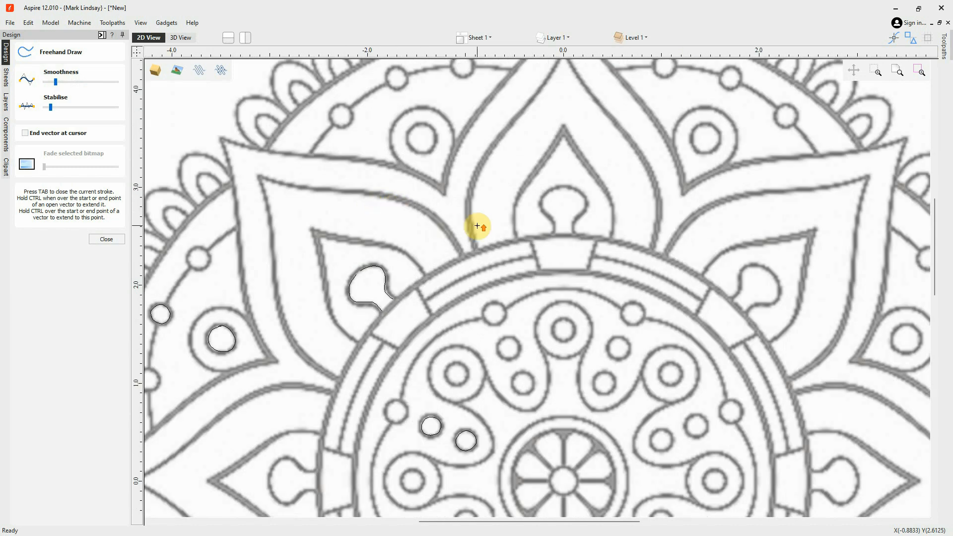
scroll(478, 227, up, 3)
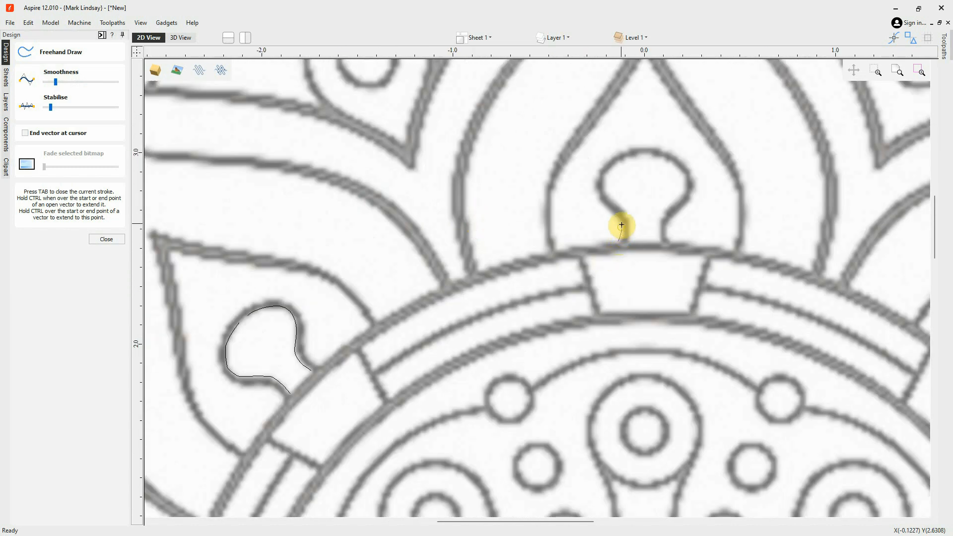
drag(622, 225, 592, 185)
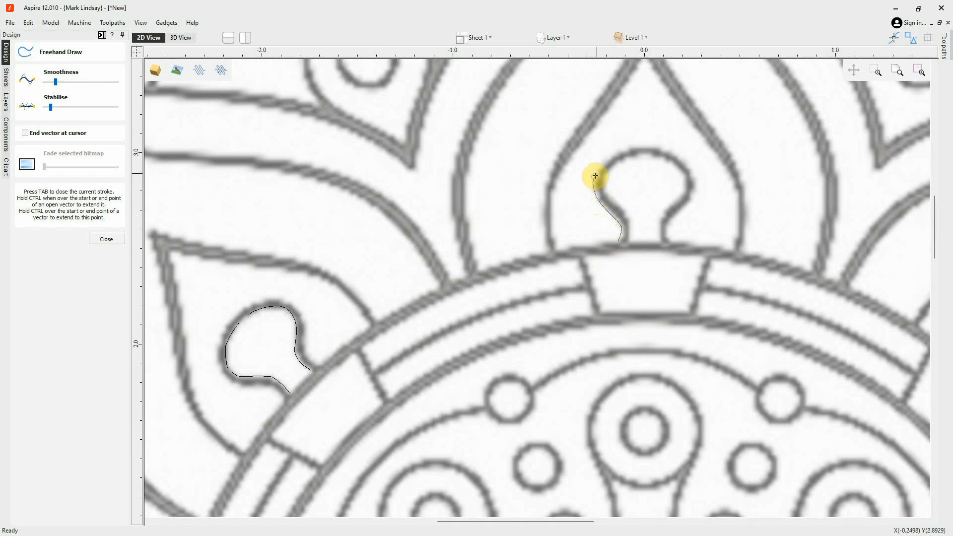
Raise Stabilise to about two thirds of its range and trace the keyhole's top and right side, starting near X -0.18, Y 2.98
click(51, 107)
drag(52, 107, 93, 107)
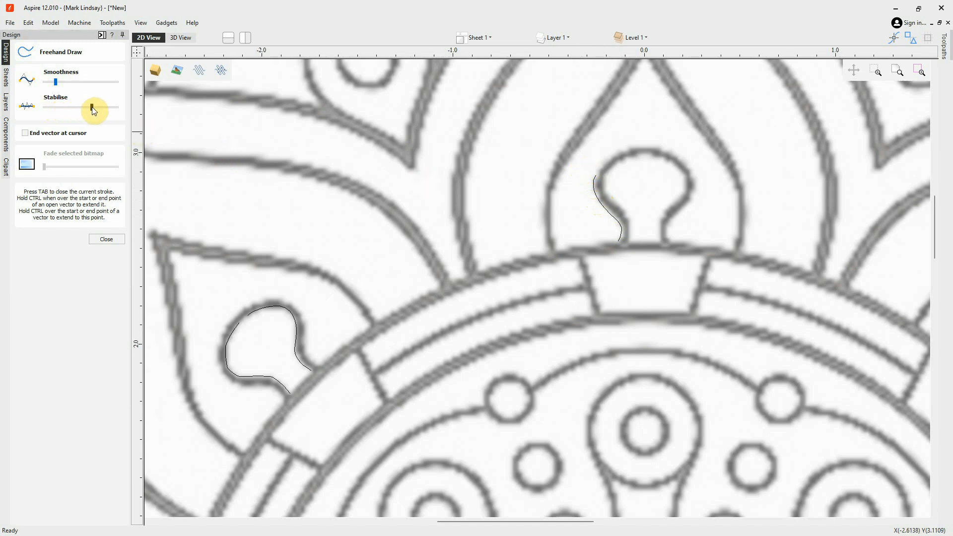
click(604, 164)
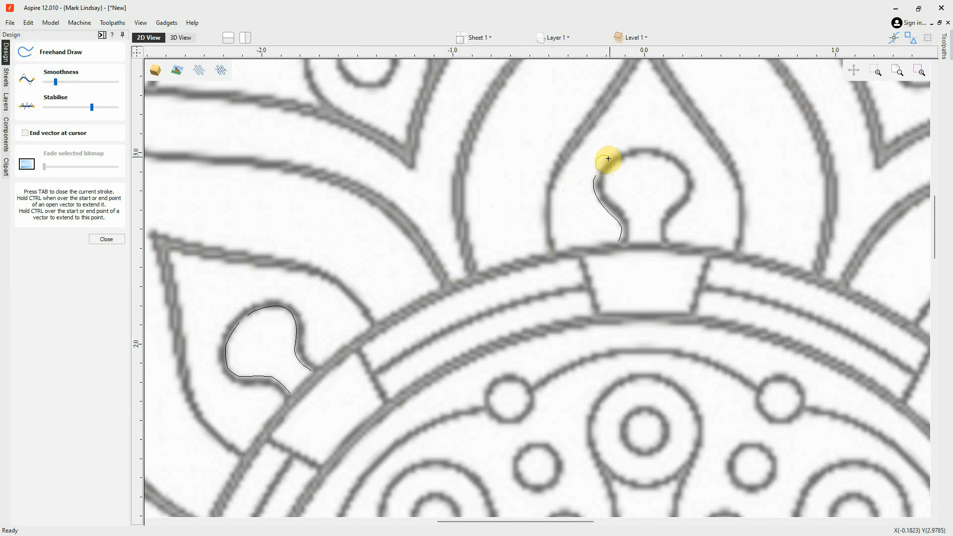
mouse_move(609, 159)
mouse_down()
mouse_move(658, 147)
mouse_move(690, 162)
mouse_move(693, 203)
mouse_move(664, 230)
mouse_move(673, 252)
mouse_up()
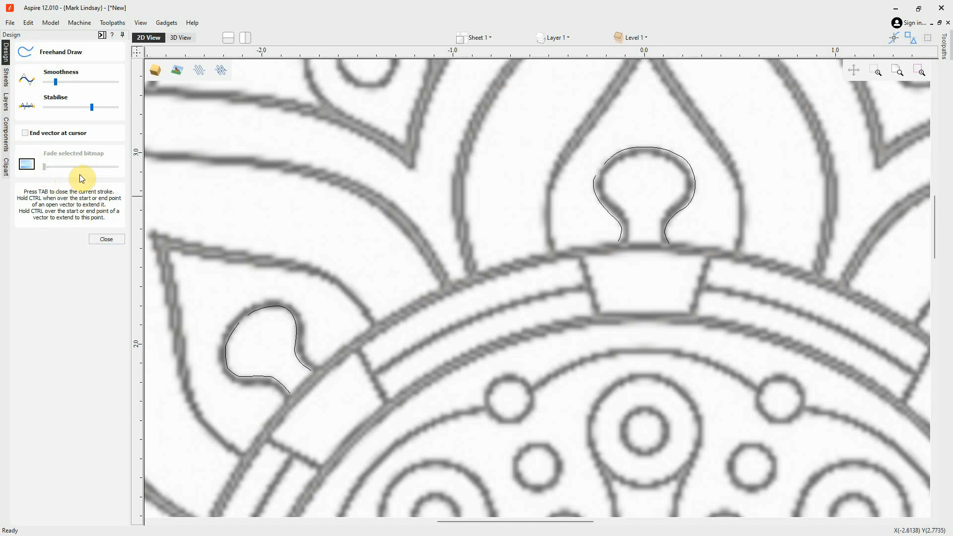
click(104, 241)
scroll(396, 292, down, 4)
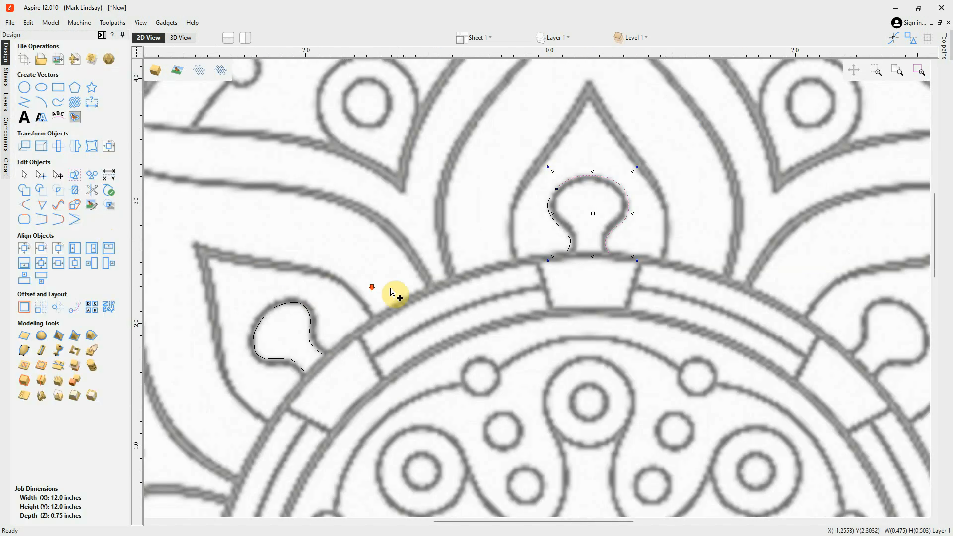
scroll(457, 280, down, 3)
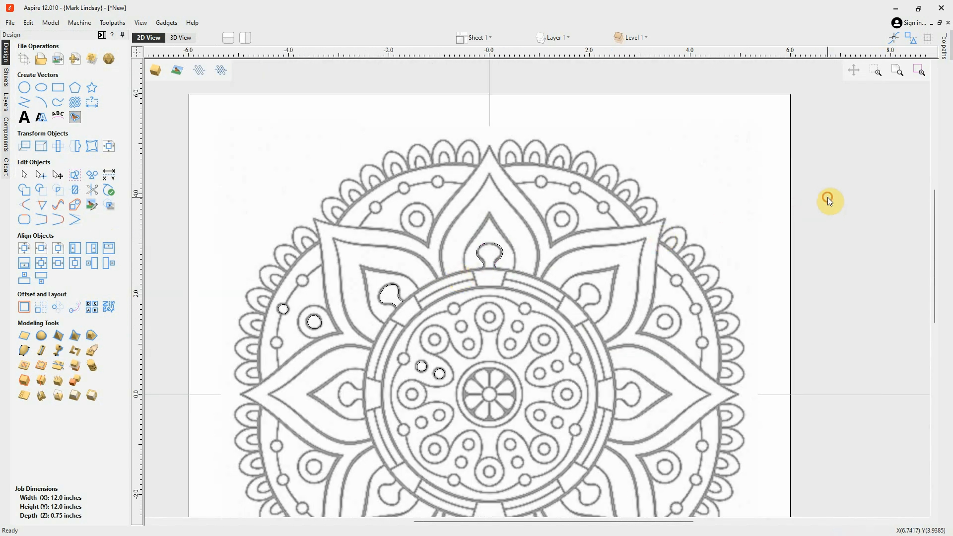
Inspect the Freehand Draw option for fading the bitmap, both with the mandala bitmap selected and with nothing selected
click(579, 257)
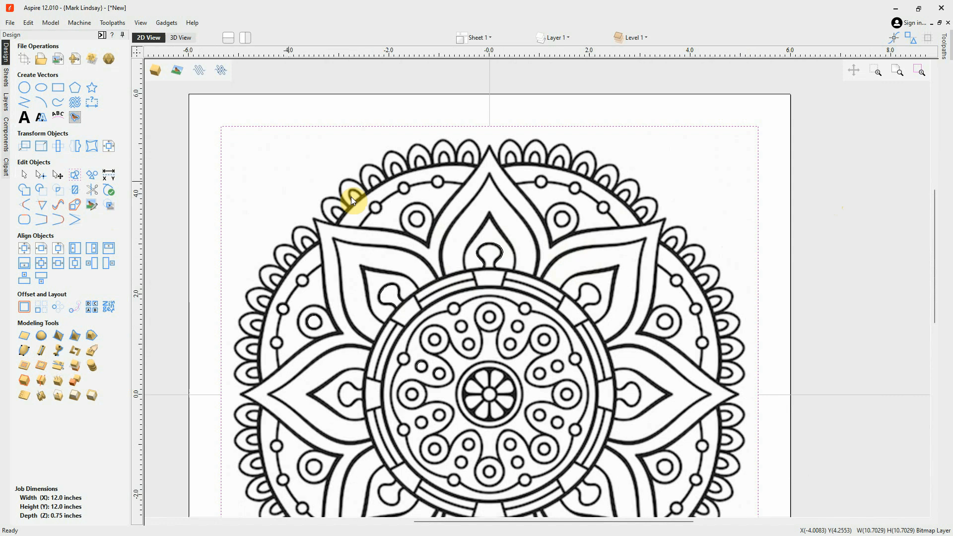
click(56, 102)
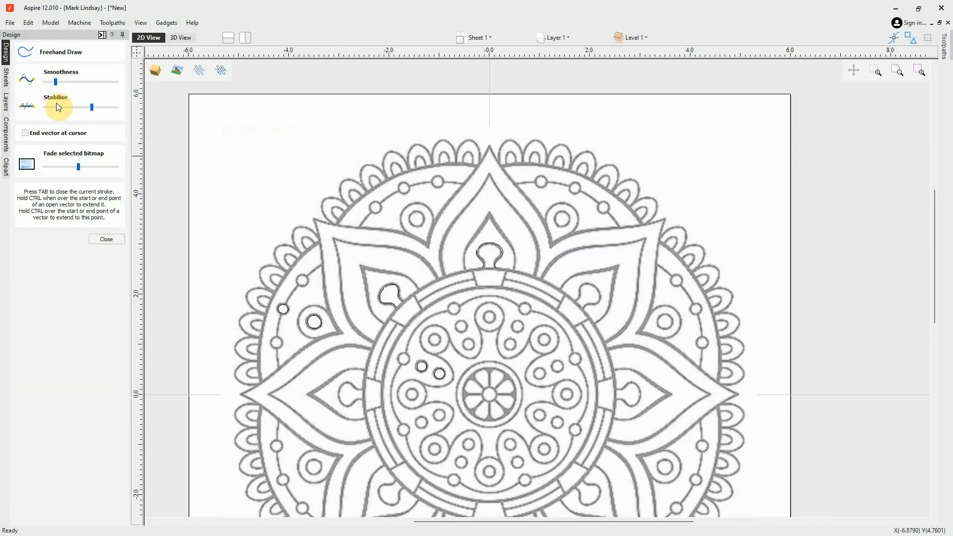
mouse_move(78, 169)
mouse_down()
mouse_move(59, 168)
mouse_move(90, 170)
mouse_move(83, 175)
mouse_up()
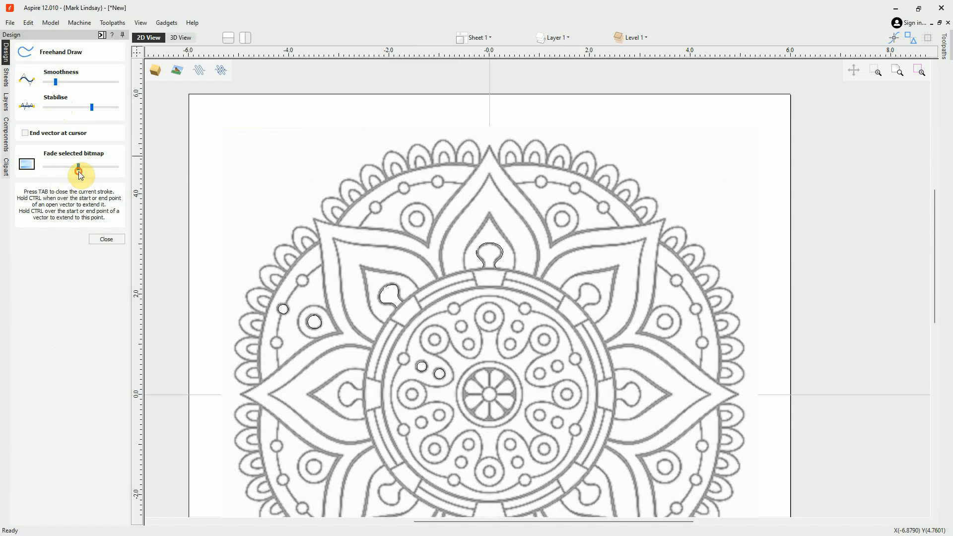
click(106, 238)
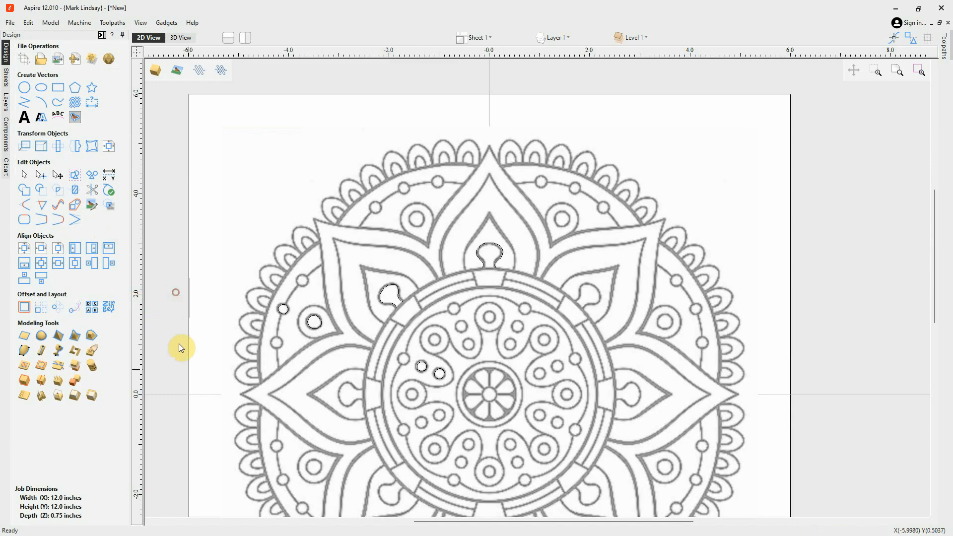
click(55, 102)
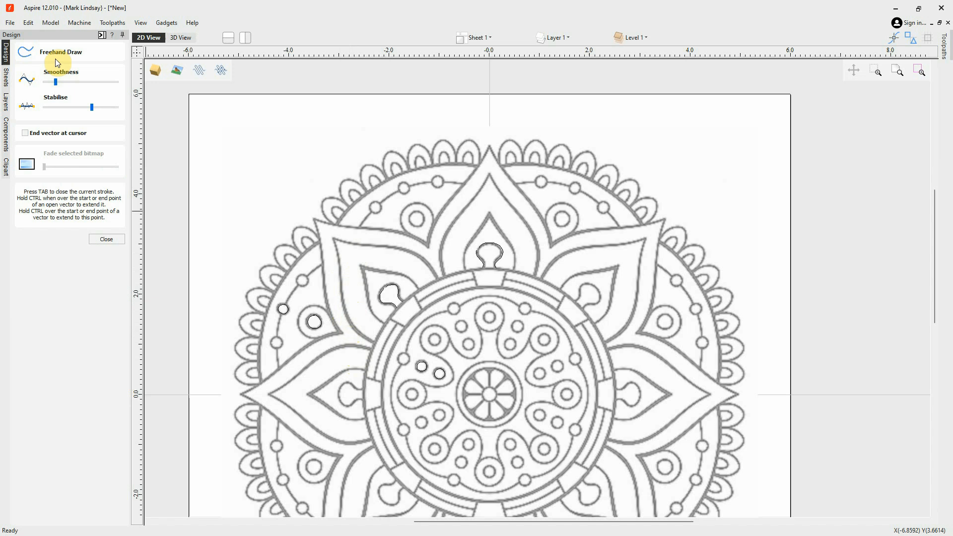
key(Escape)
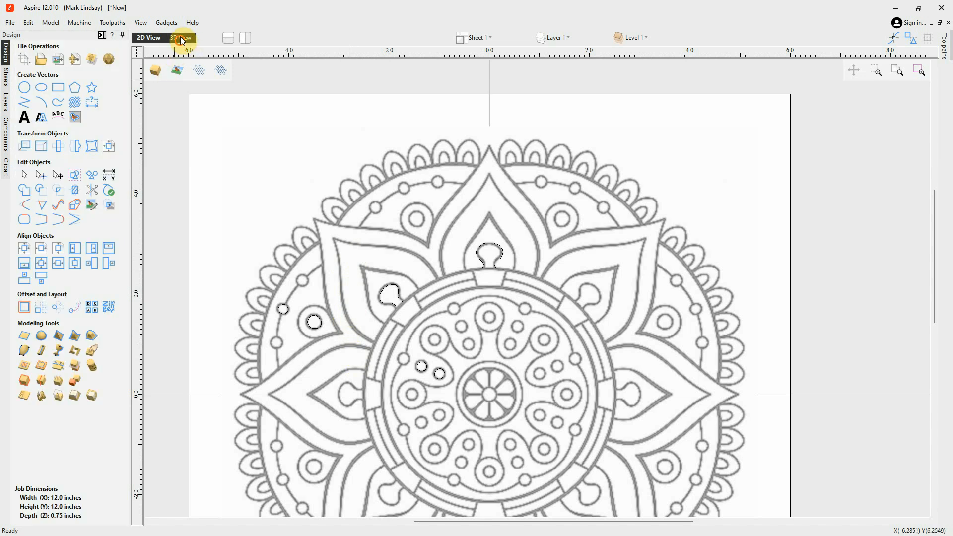
Switch to the 3D view and display the mandala bitmap on the material surface
click(180, 39)
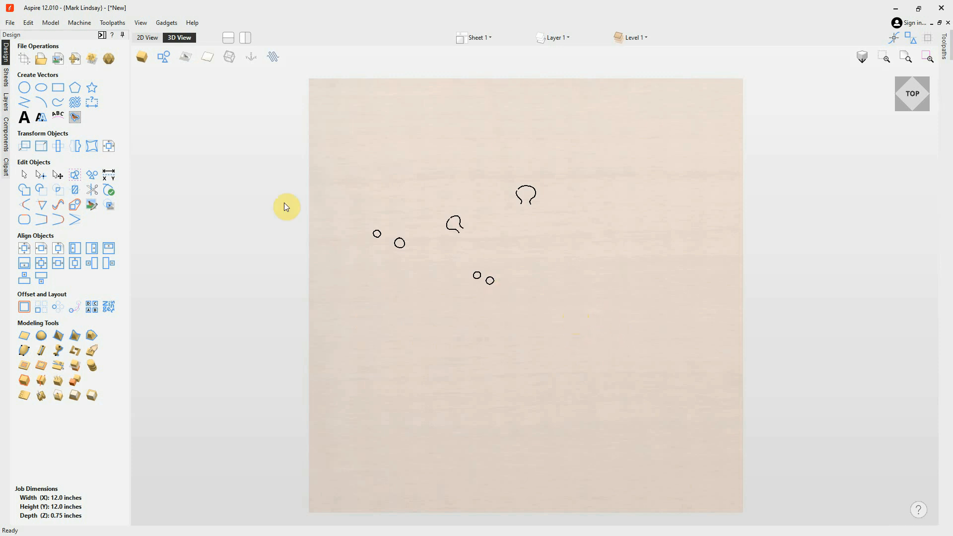
click(185, 60)
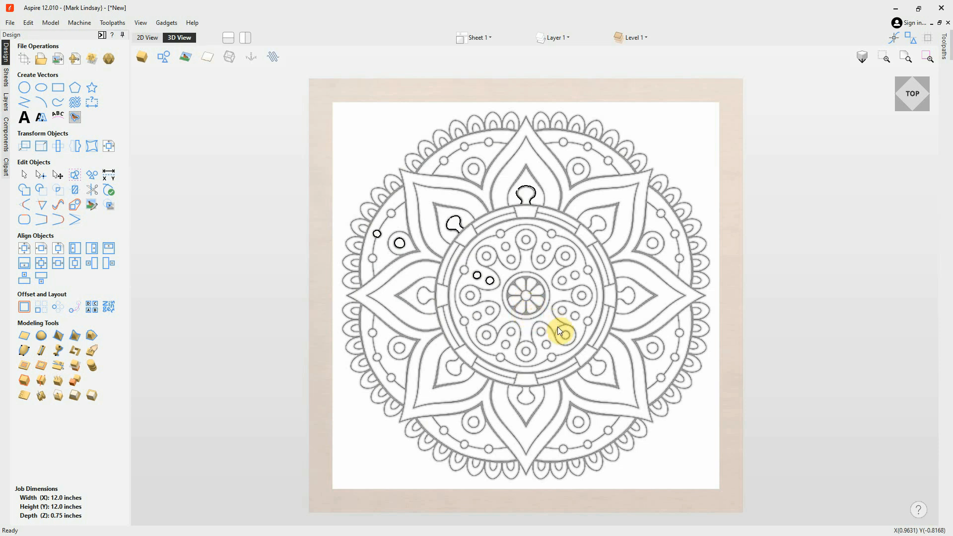
Raise Freehand Draw Smoothness to slightly below mid-range and trace the small circle at the mandala's centre in the 3D view
click(58, 105)
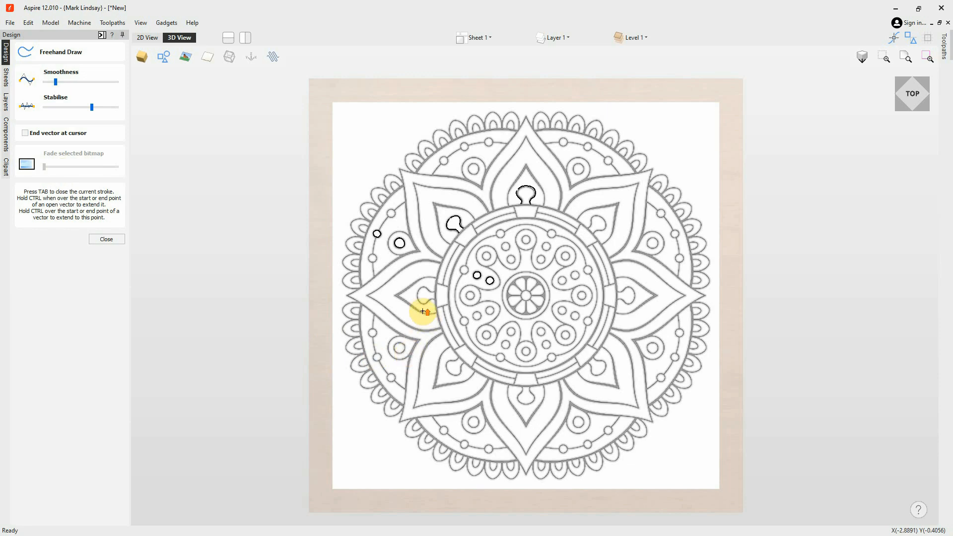
scroll(424, 313, up, 2)
scroll(590, 284, up, 5)
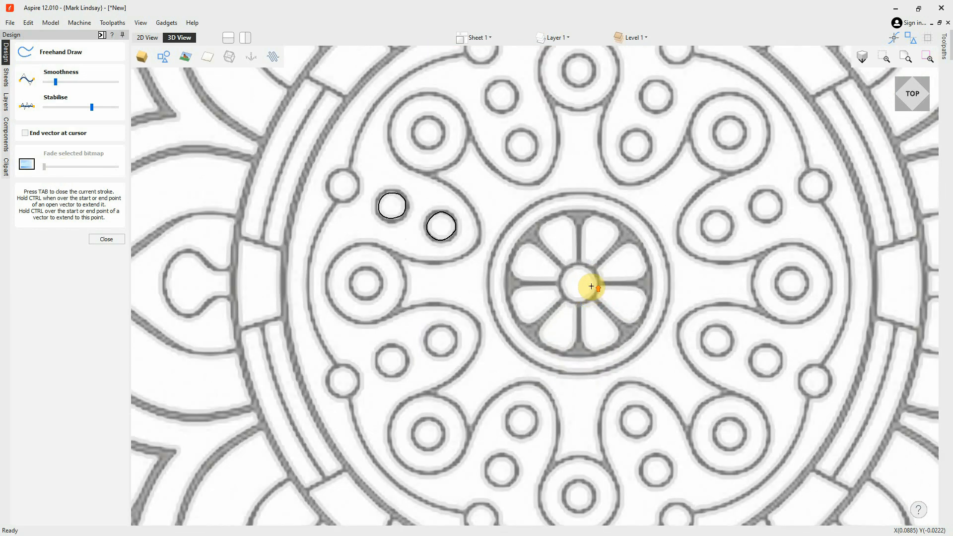
scroll(586, 284, up, 1)
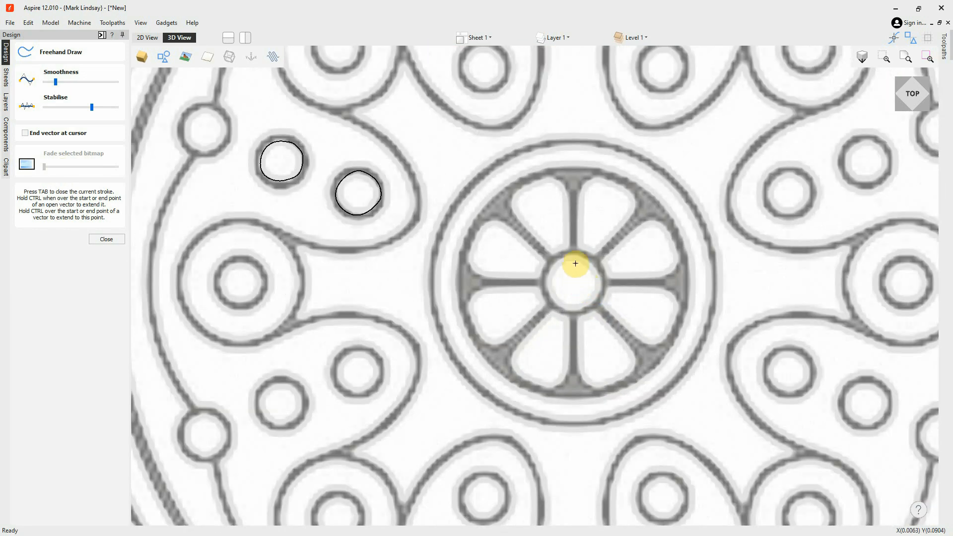
drag(56, 81, 76, 81)
mouse_move(573, 256)
mouse_down()
mouse_move(547, 284)
mouse_move(569, 306)
mouse_move(600, 281)
mouse_move(570, 256)
mouse_up()
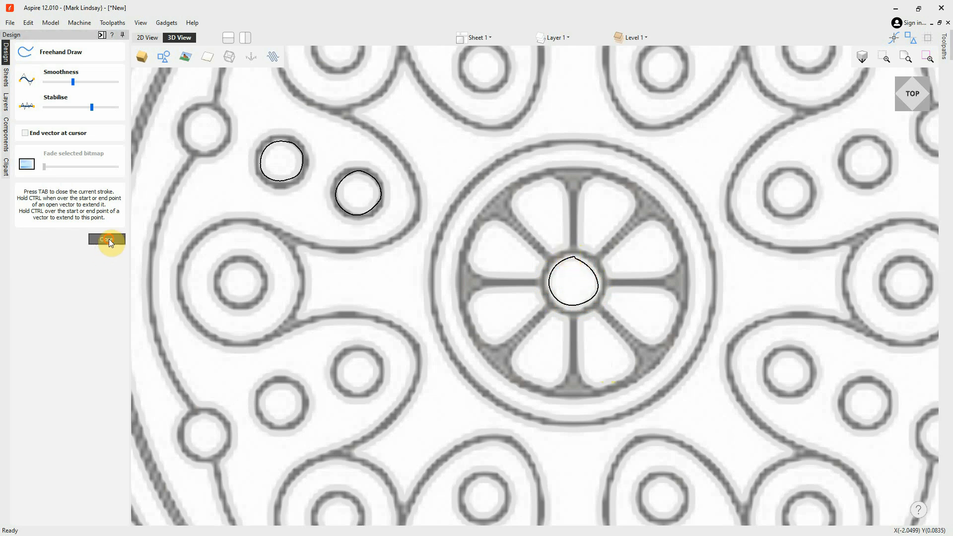
click(107, 239)
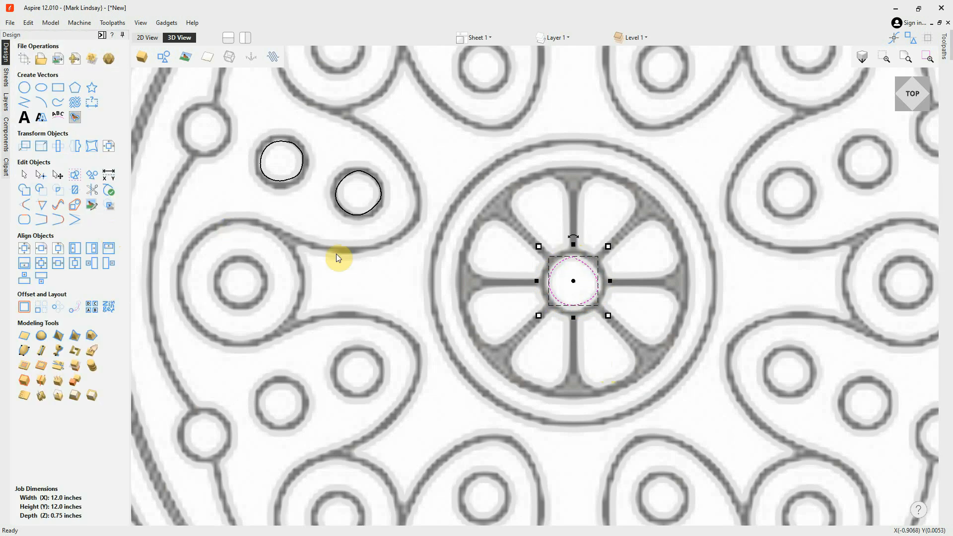
Select the mandala bitmap and raise its fade to slightly above mid-range in Freehand Draw, then deselect it
click(378, 284)
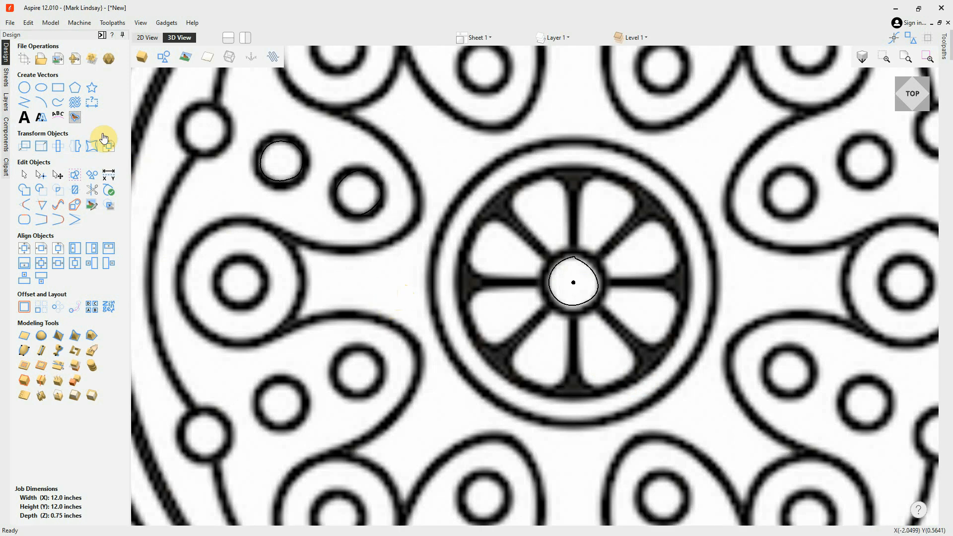
click(58, 103)
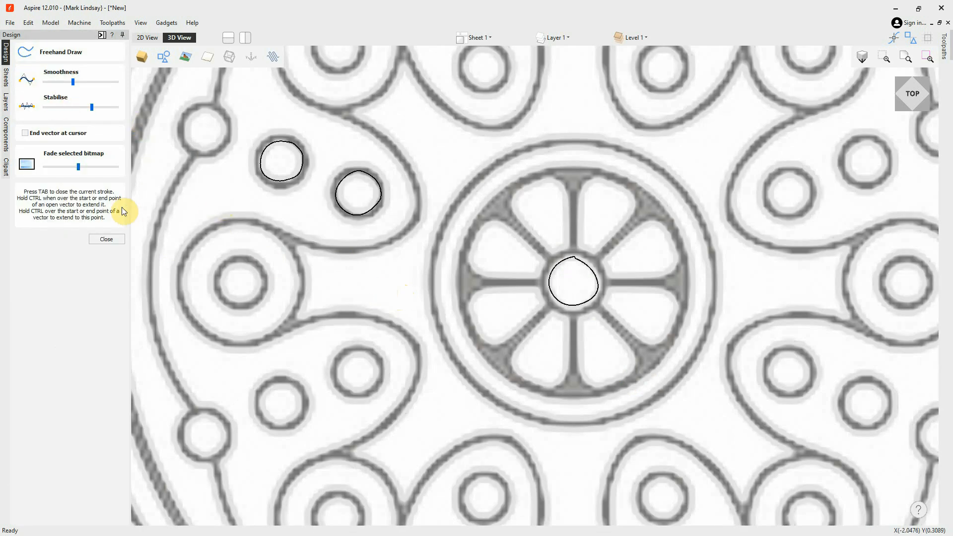
mouse_move(78, 167)
mouse_down()
mouse_move(94, 169)
mouse_move(51, 166)
mouse_move(92, 168)
mouse_up()
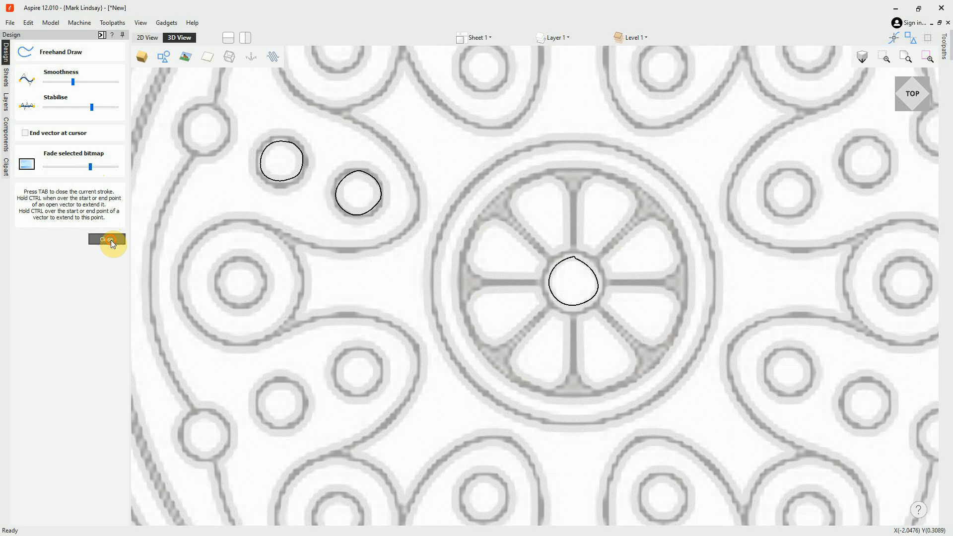
click(106, 239)
scroll(485, 344, down, 2)
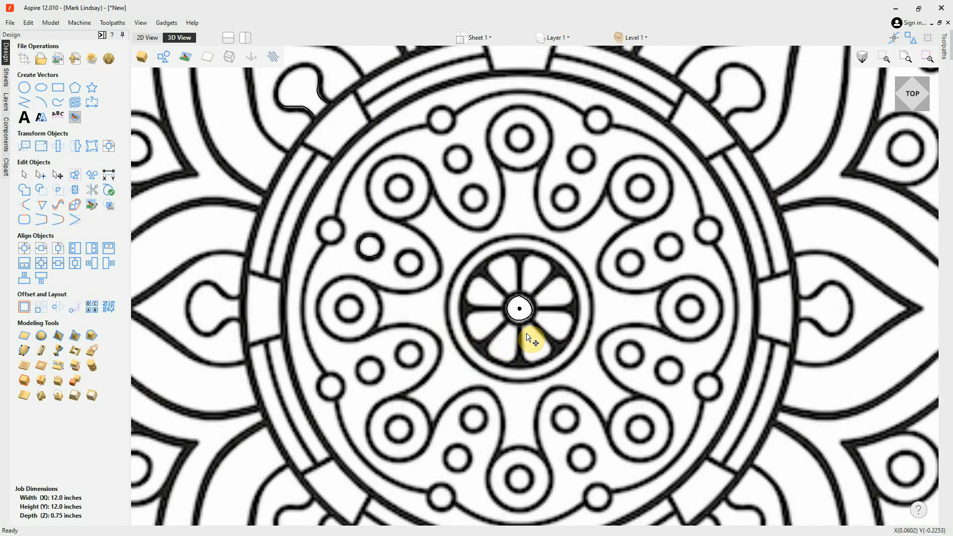
scroll(531, 336, down, 2)
scroll(529, 336, down, 3)
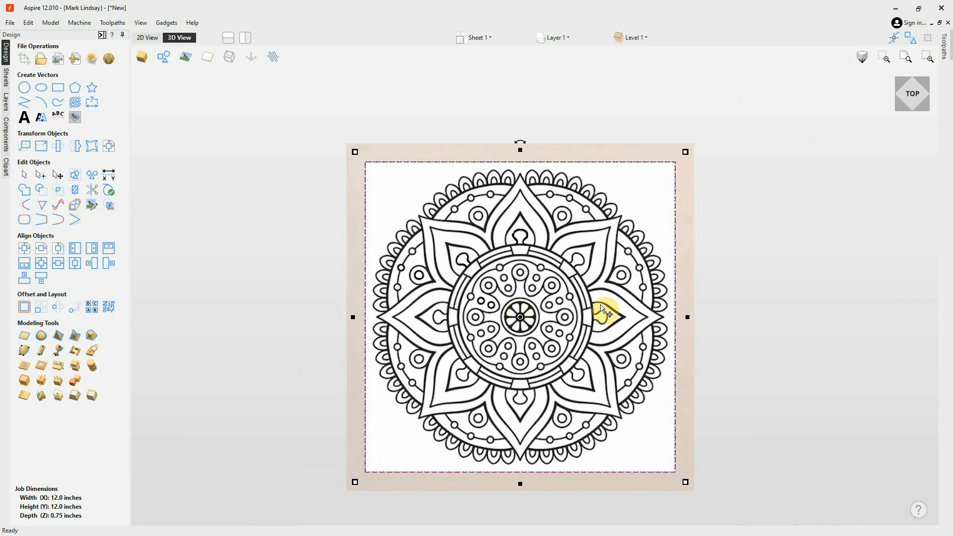
click(737, 255)
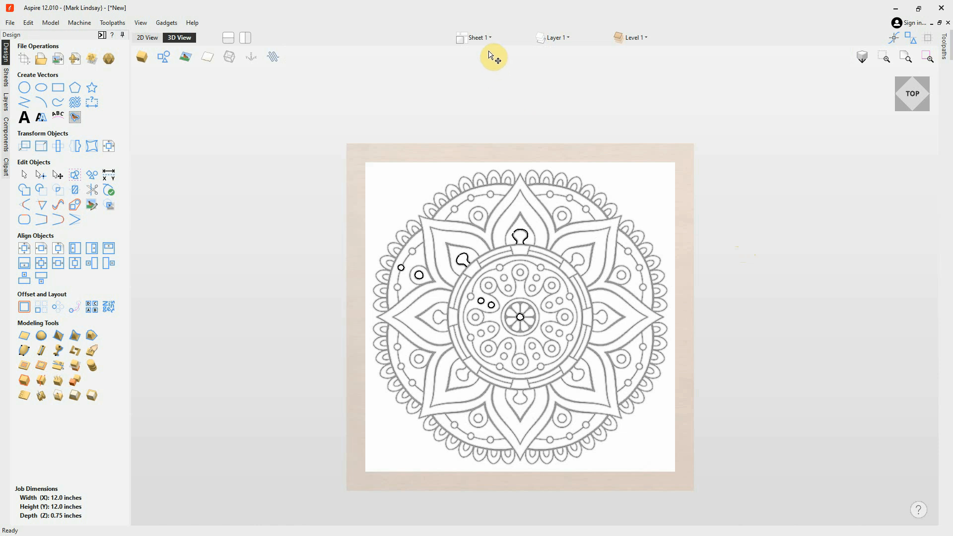
Hide the Bitmap Layer
click(566, 40)
click(554, 54)
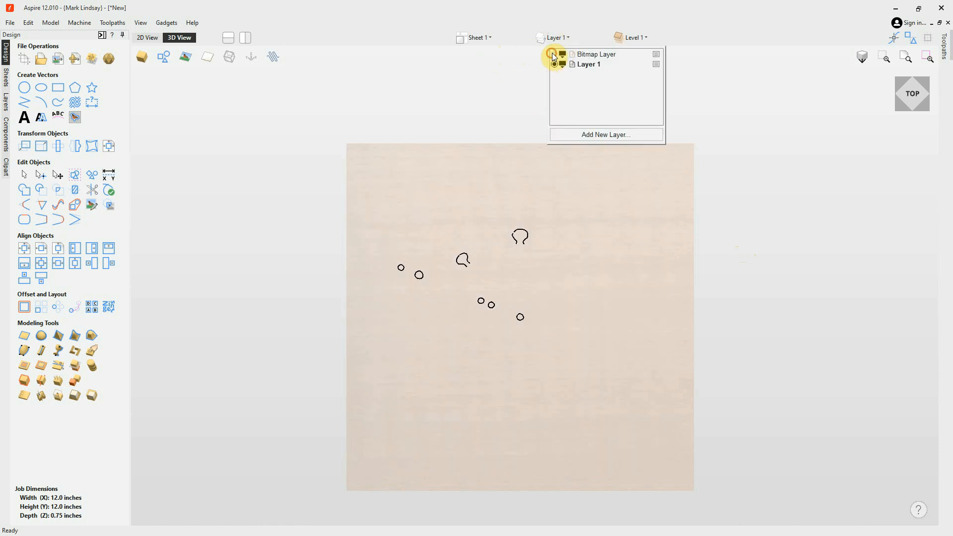
View the cleared sheet in the 2D and 3D views, ending in the 2D view
key(F2)
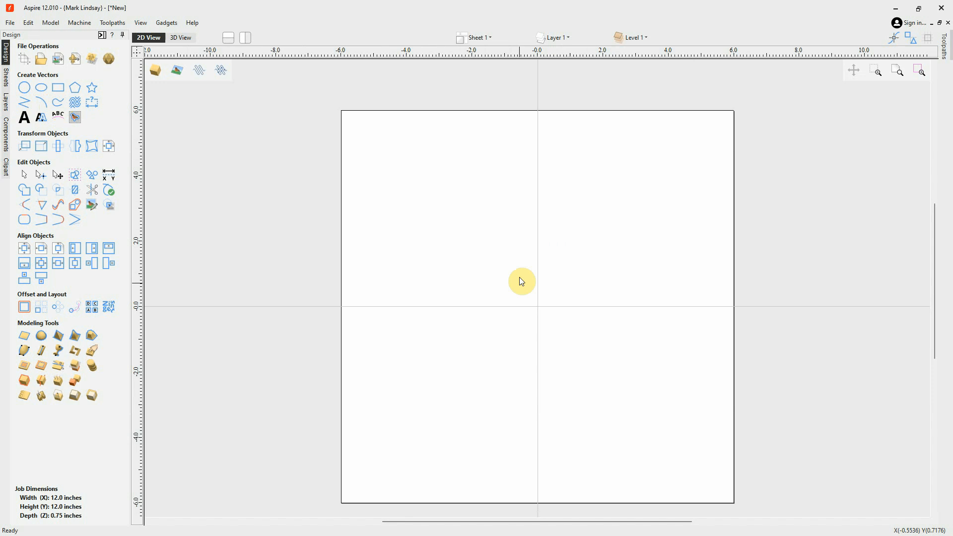
click(181, 38)
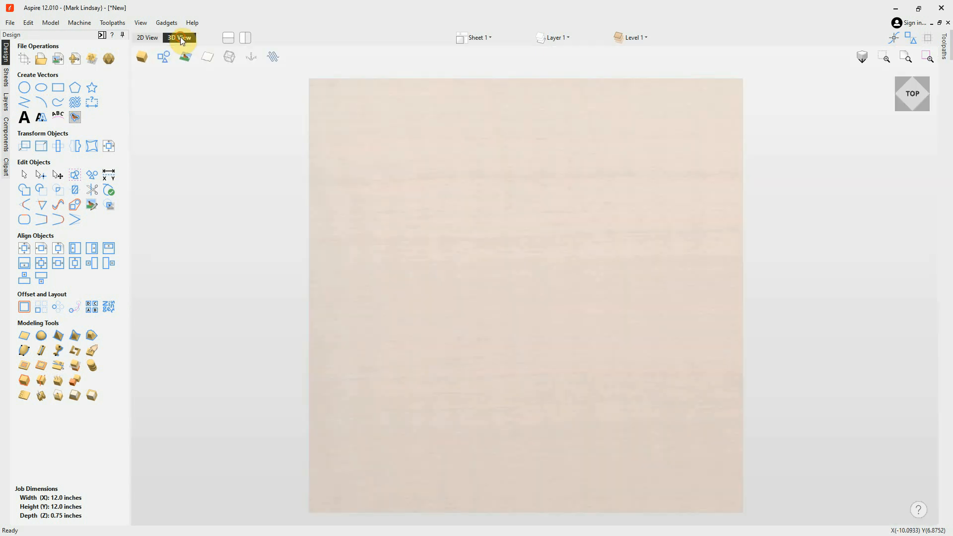
click(148, 38)
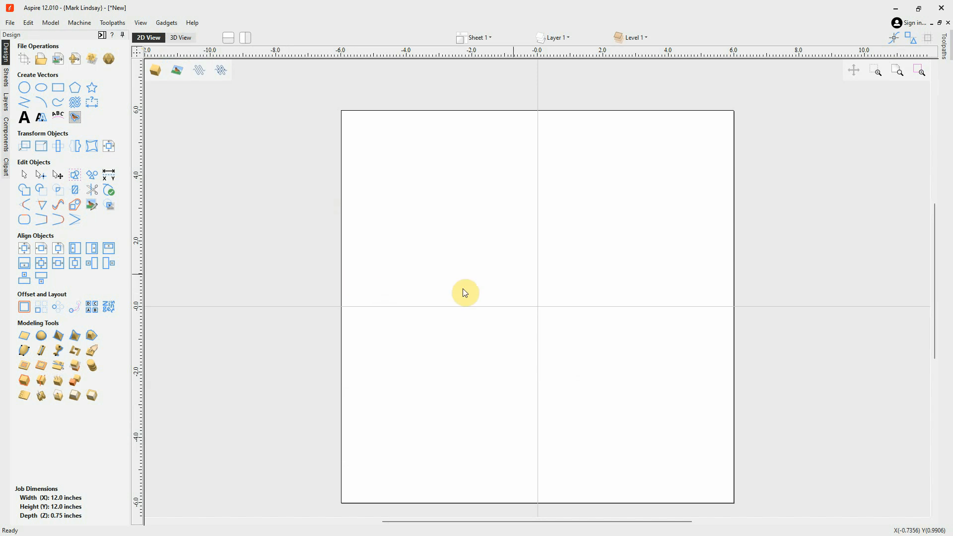